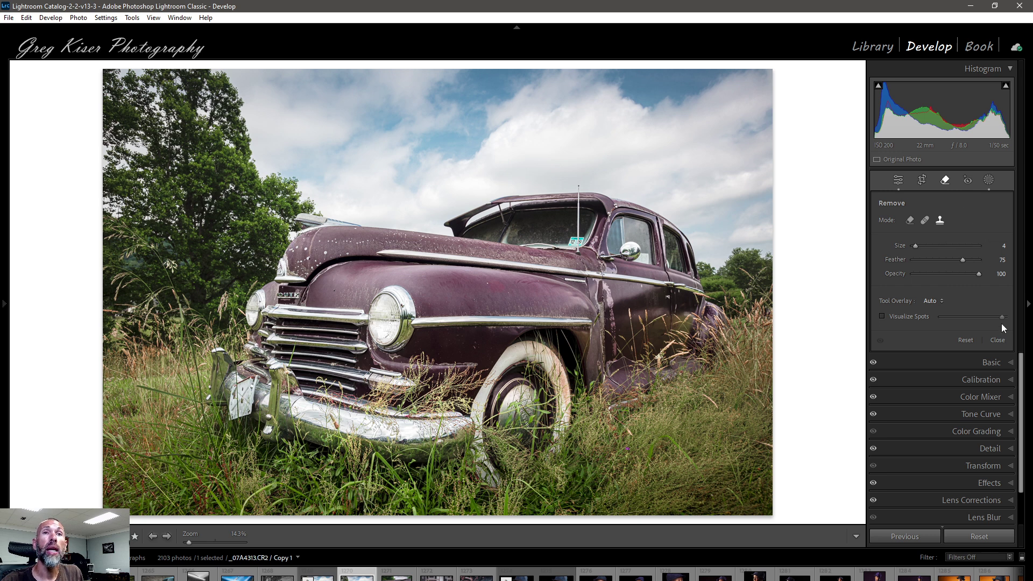
# Close and reopen the Remove tool, and set its mode to Clone.
pyautogui.click(993, 340)
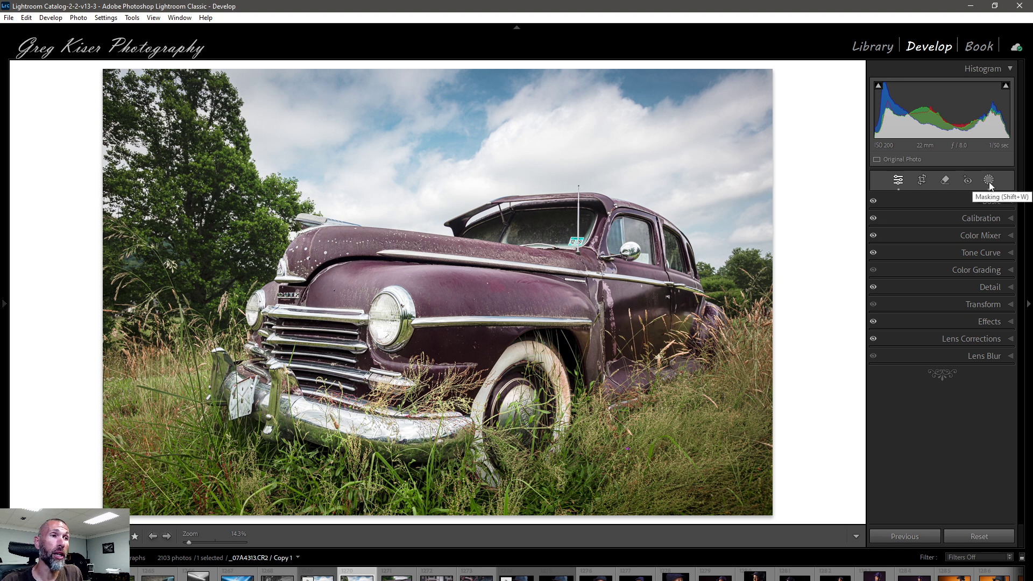
pyautogui.click(945, 181)
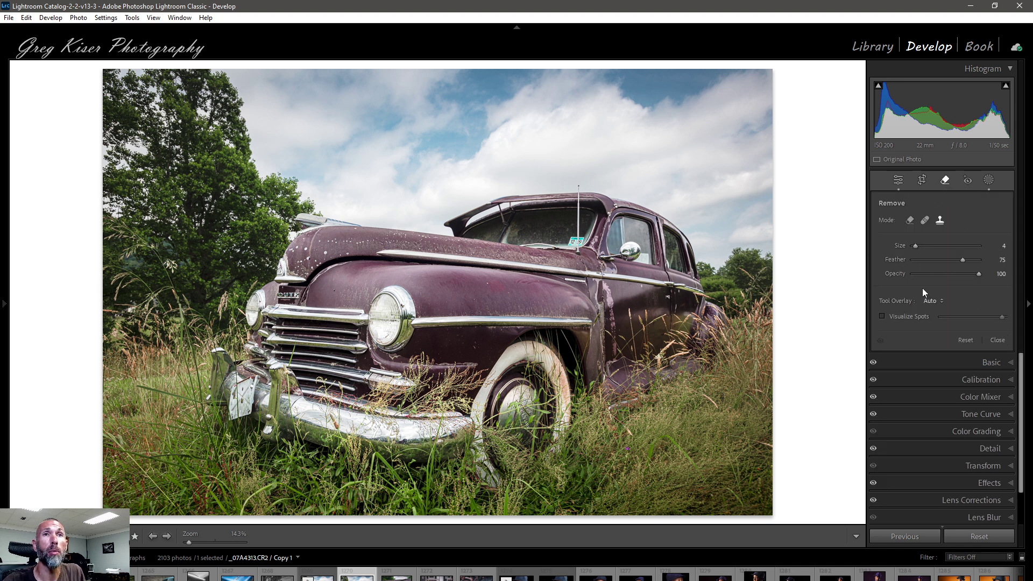
pyautogui.click(939, 225)
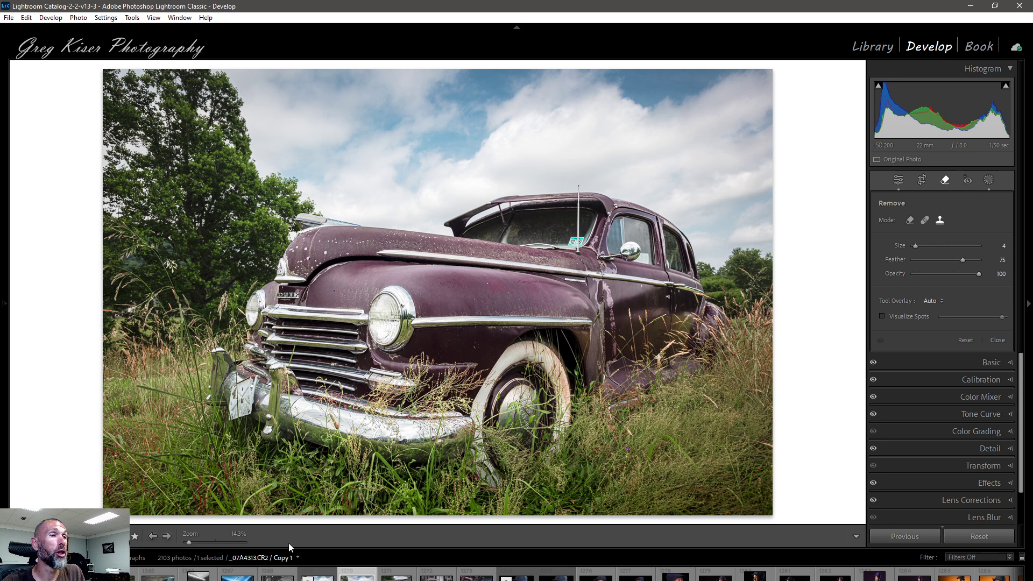
# Preview the photo's spots with Visualize Spots at a slightly lower threshold, and turn the preview off again.
pyautogui.click(881, 317)
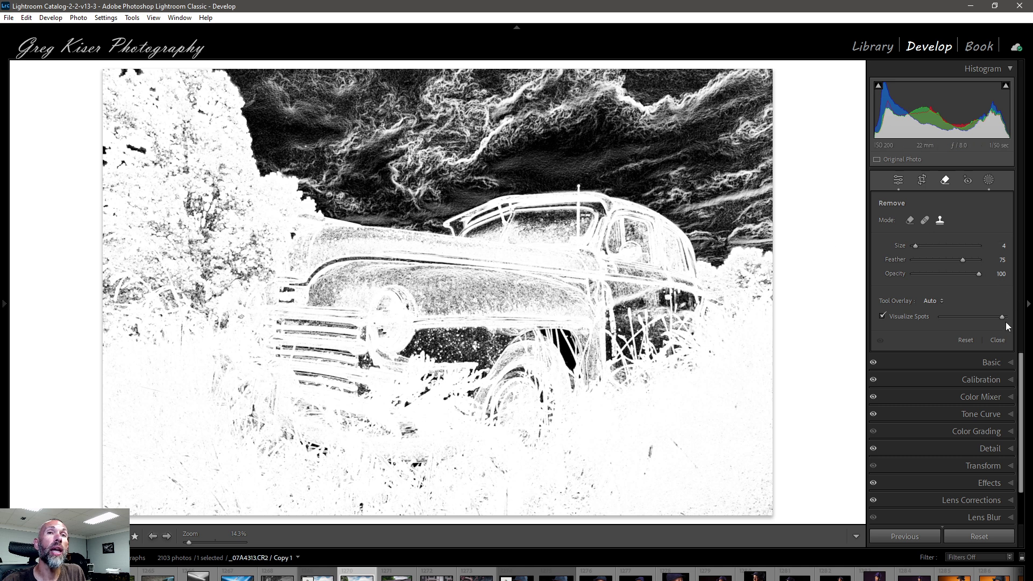
pyautogui.moveTo(1002, 316); pyautogui.dragTo(998, 318)
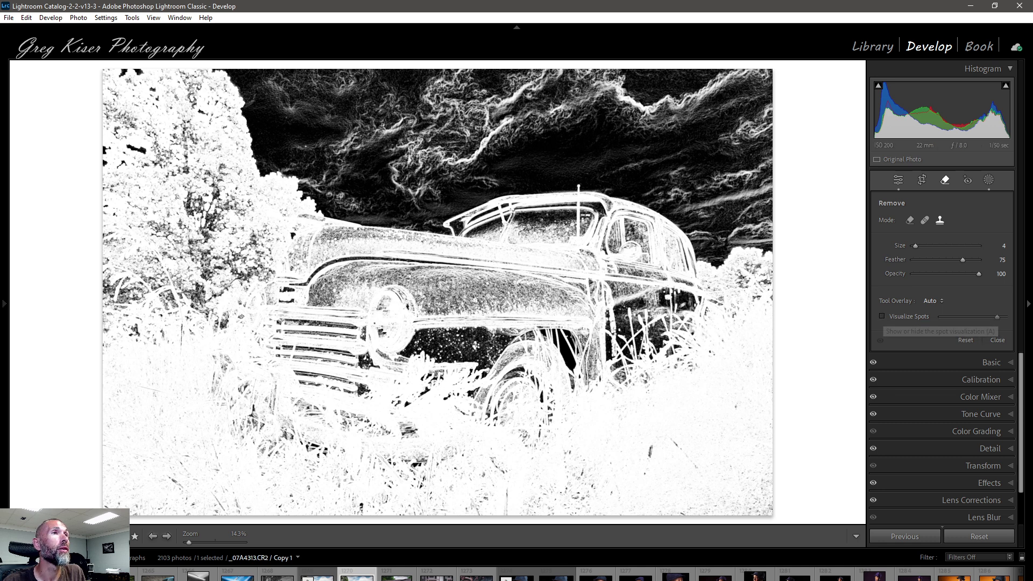
pyautogui.press('a')
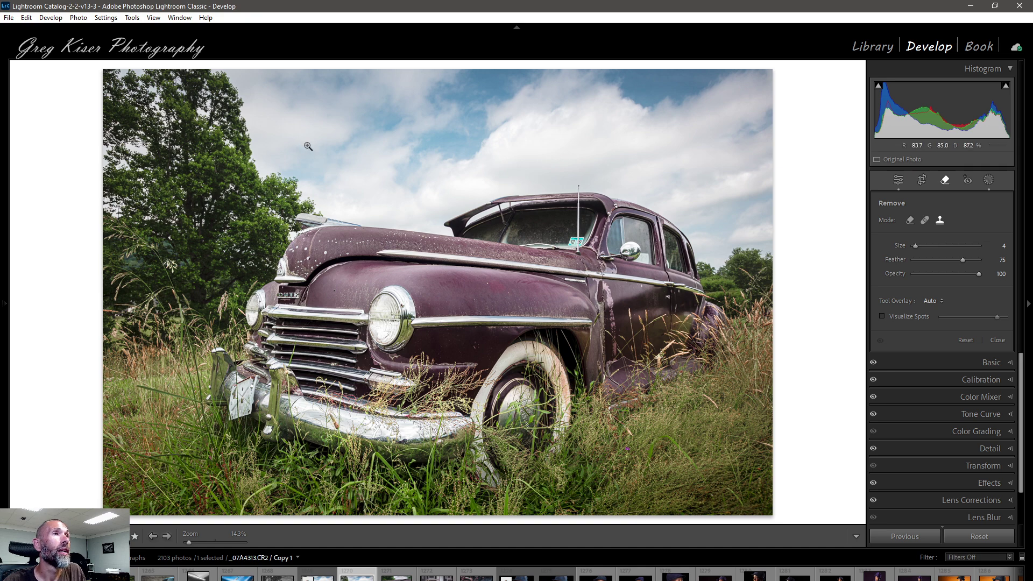
# Clone out the dust spot in the cloudy sky using the Visualize Spots view and a brush size of 19.
pyautogui.click(308, 146)
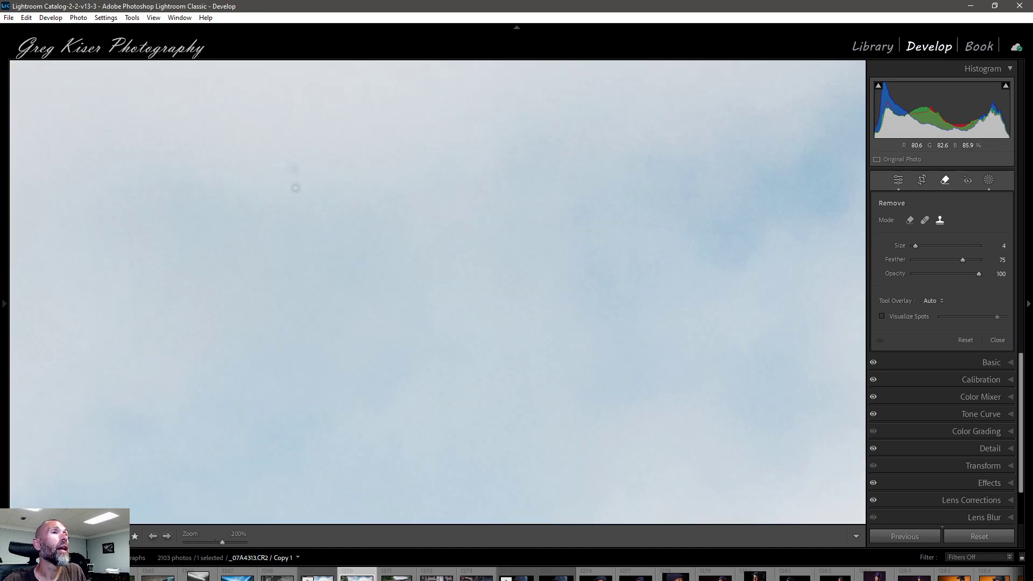
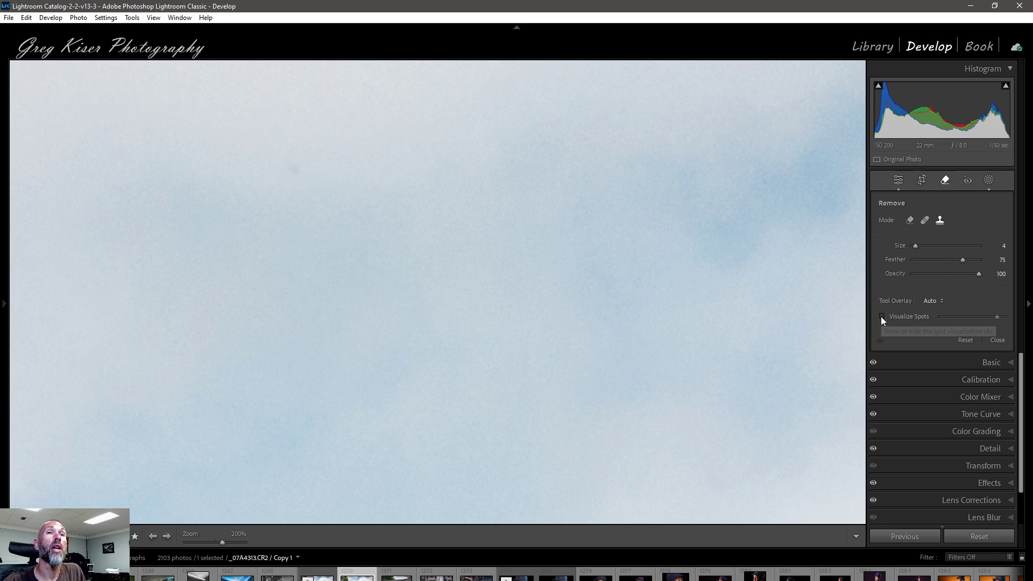
pyautogui.click(881, 316)
pyautogui.click(292, 170)
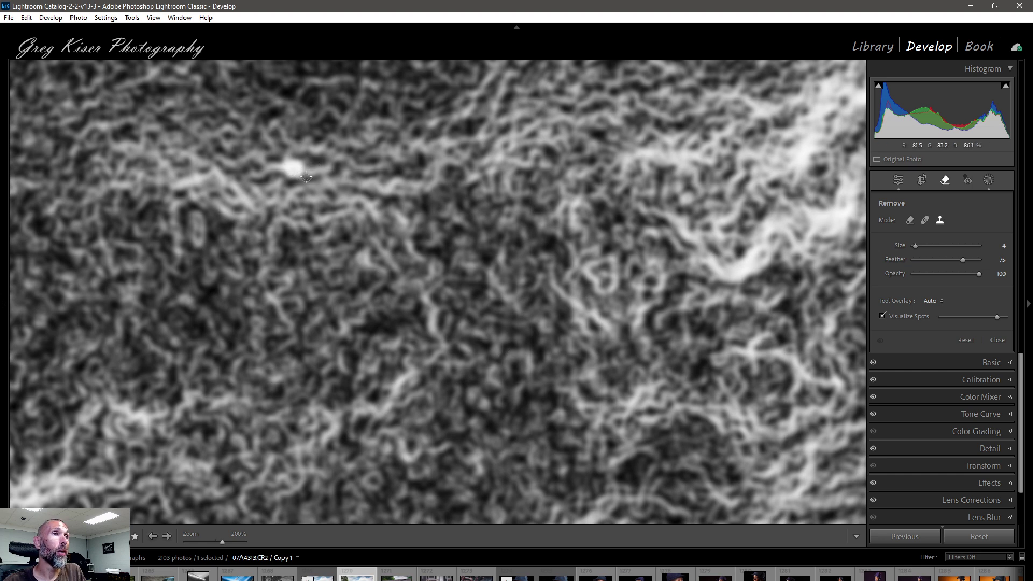
pyautogui.scroll(2, 297, 172)
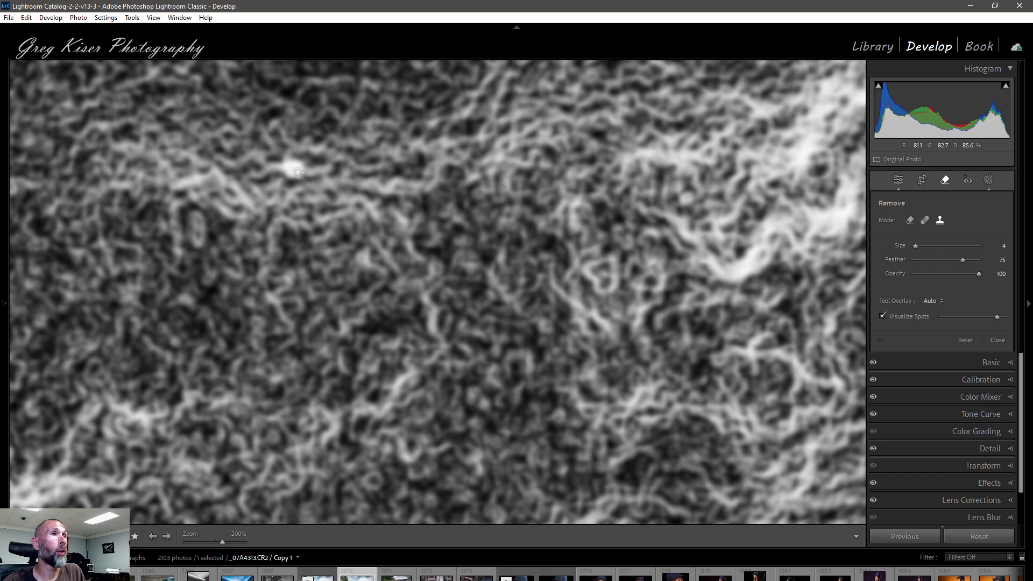
pyautogui.scroll(7, 298, 172)
pyautogui.scroll(6, 298, 171)
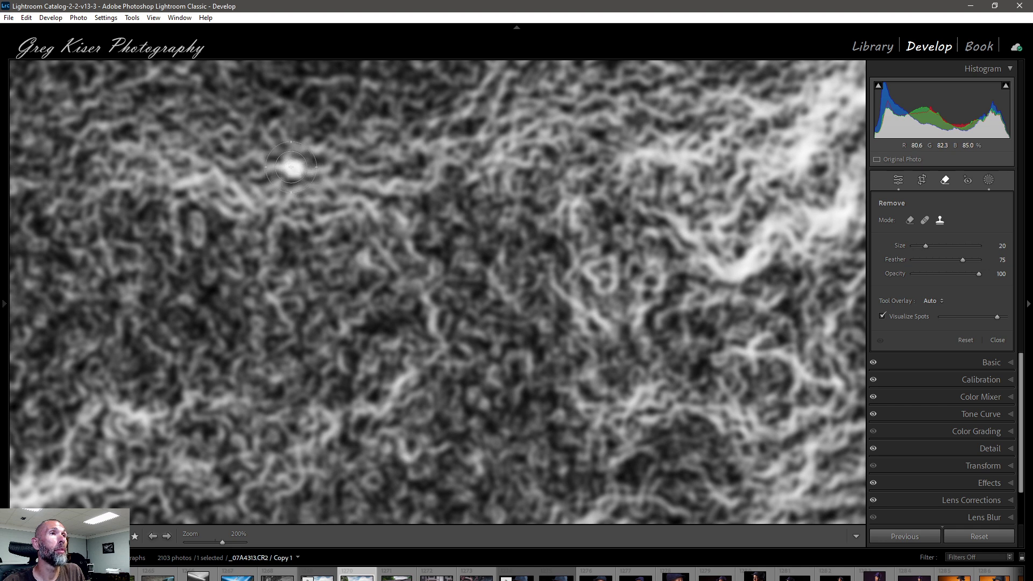
pyautogui.scroll(-1, 293, 167)
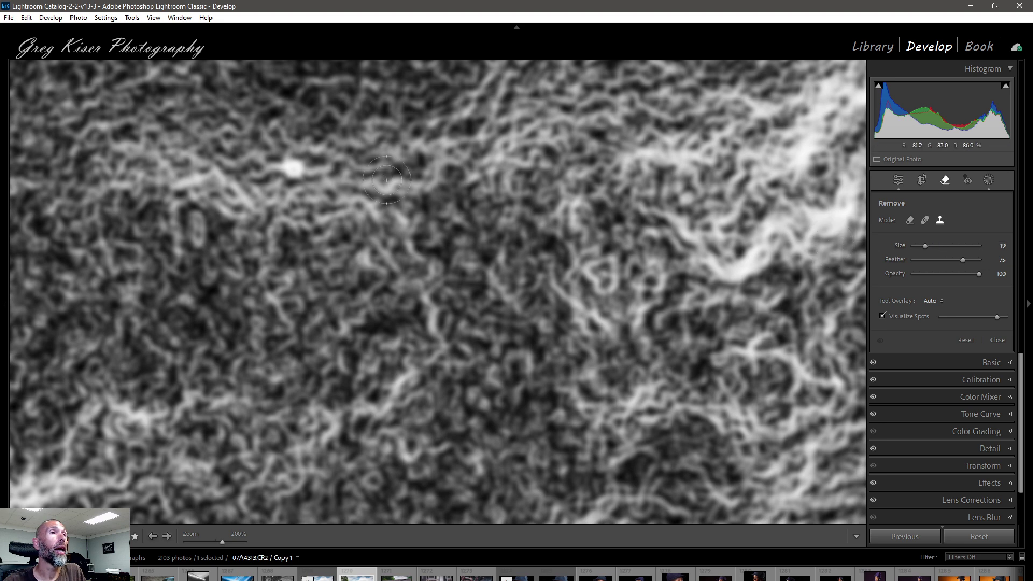
pyautogui.click(292, 169)
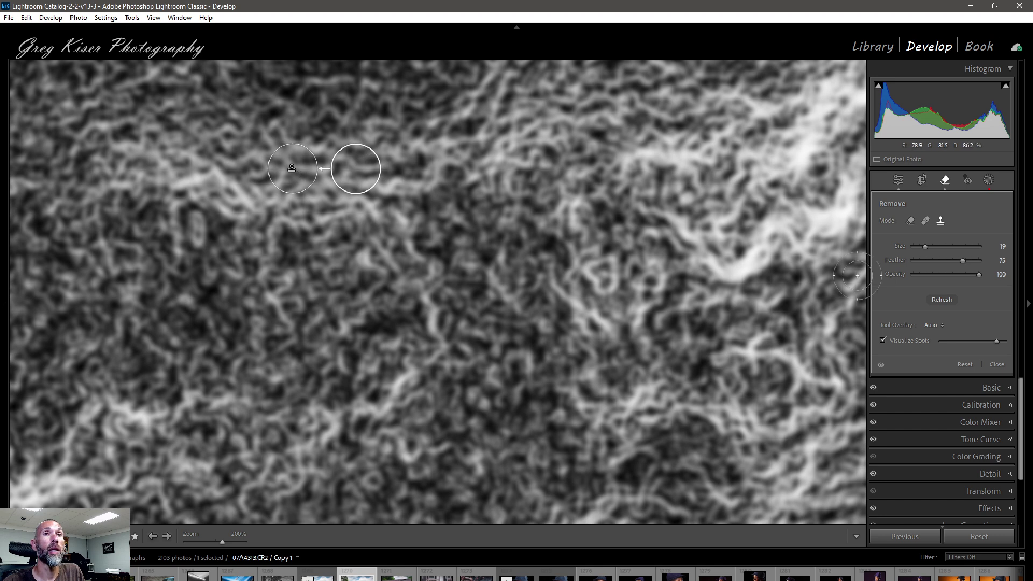
# Turn off Visualize Spots and check the cloned sky area with the tool overlay hidden and shown.
pyautogui.click(882, 341)
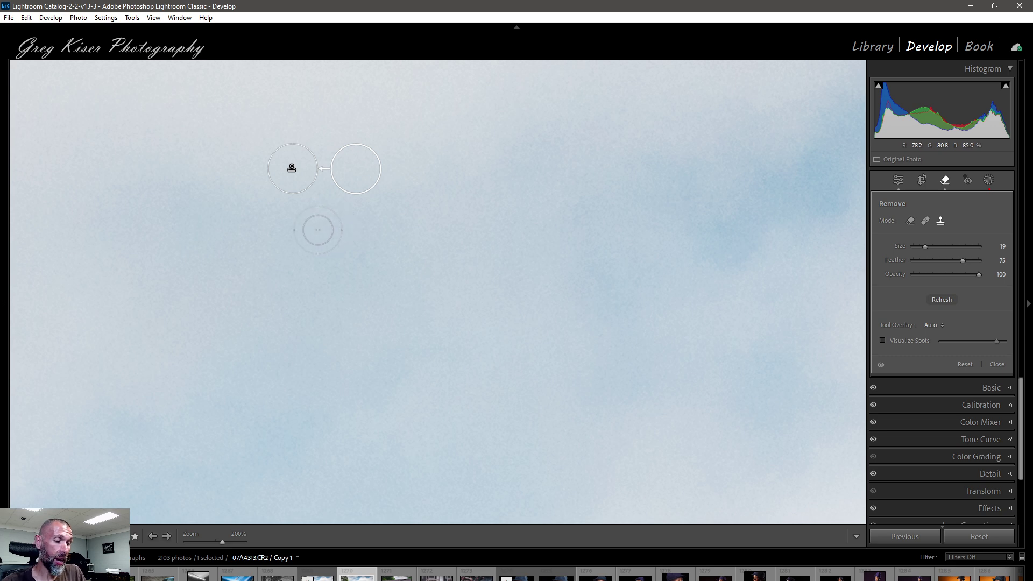
pyautogui.press('h')
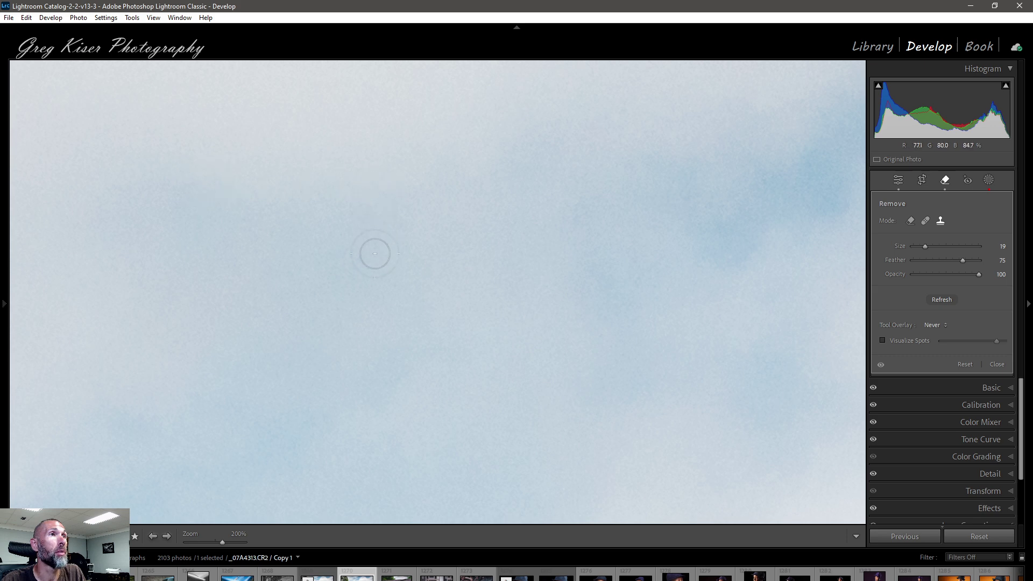
pyautogui.click(356, 168)
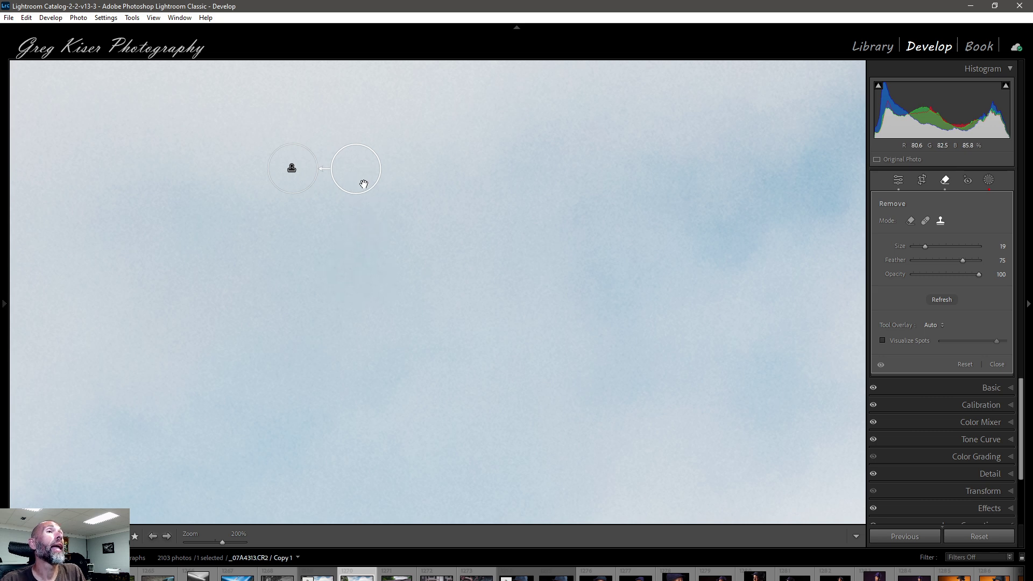
# Try a bluer patch of sky below the dust spot as the clone source and compare the tones without the overlay.
pyautogui.moveTo(364, 171); pyautogui.dragTo(281, 348)
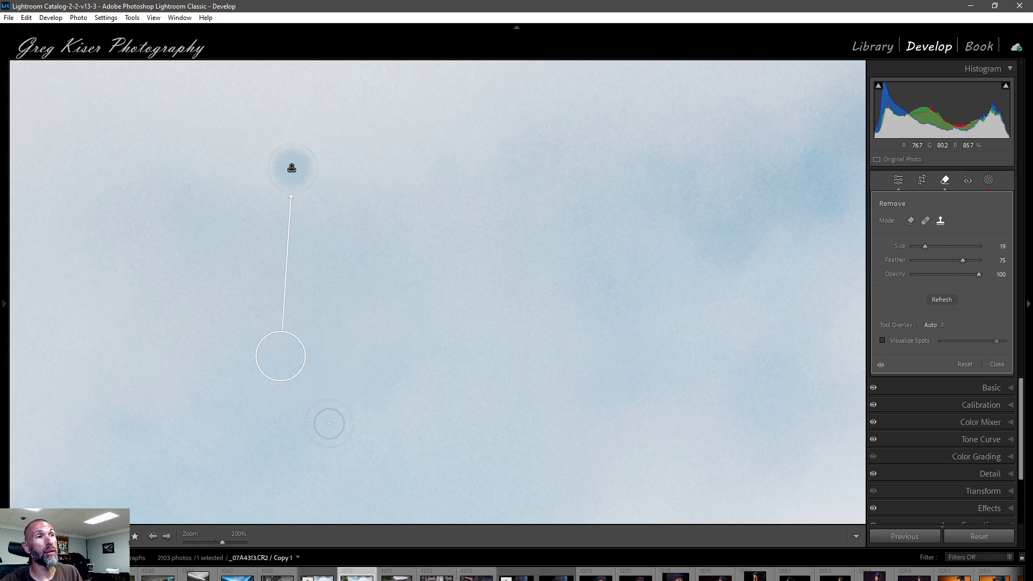
pyautogui.press('h')
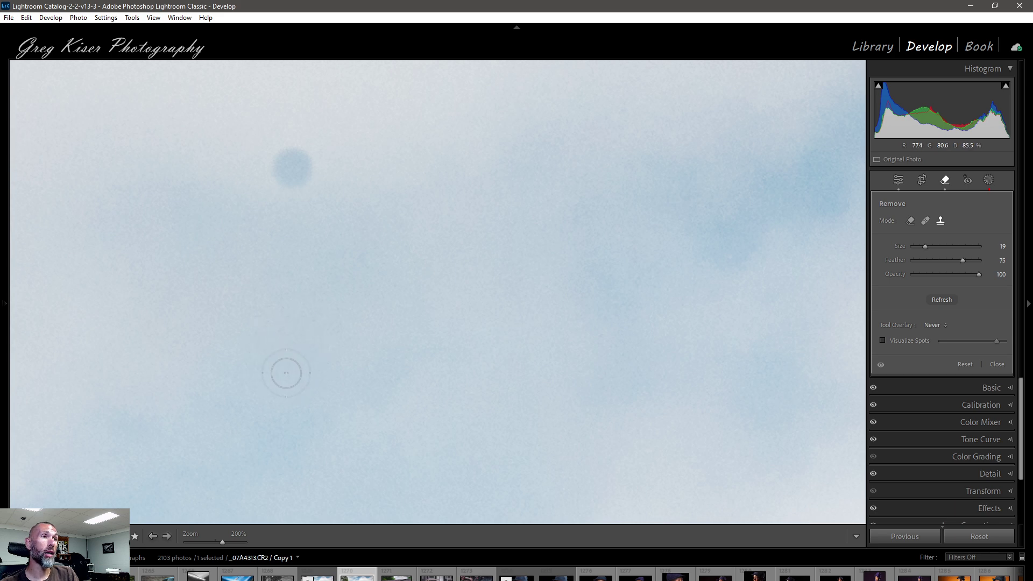
pyautogui.press('h')
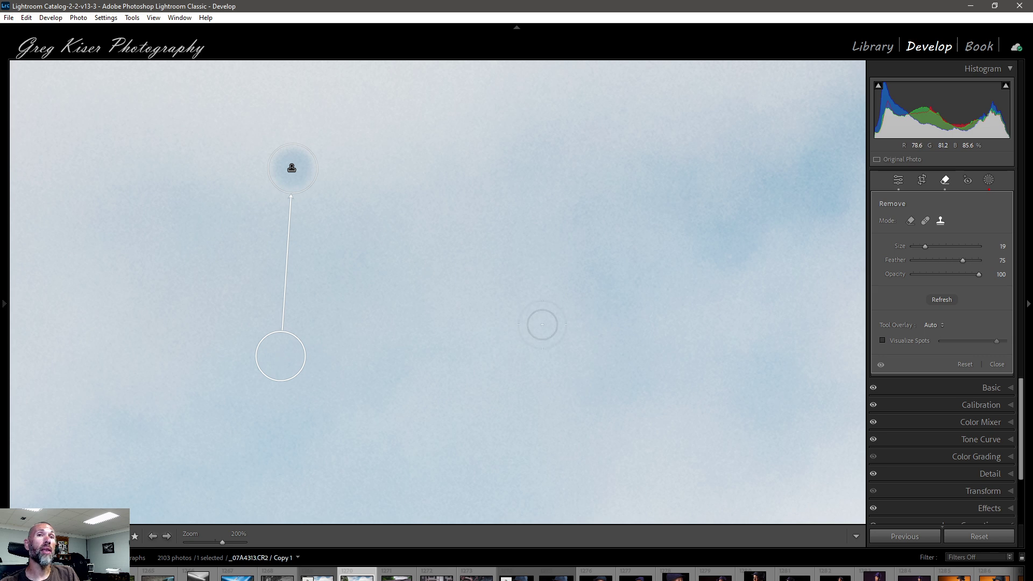
pyautogui.click(945, 303)
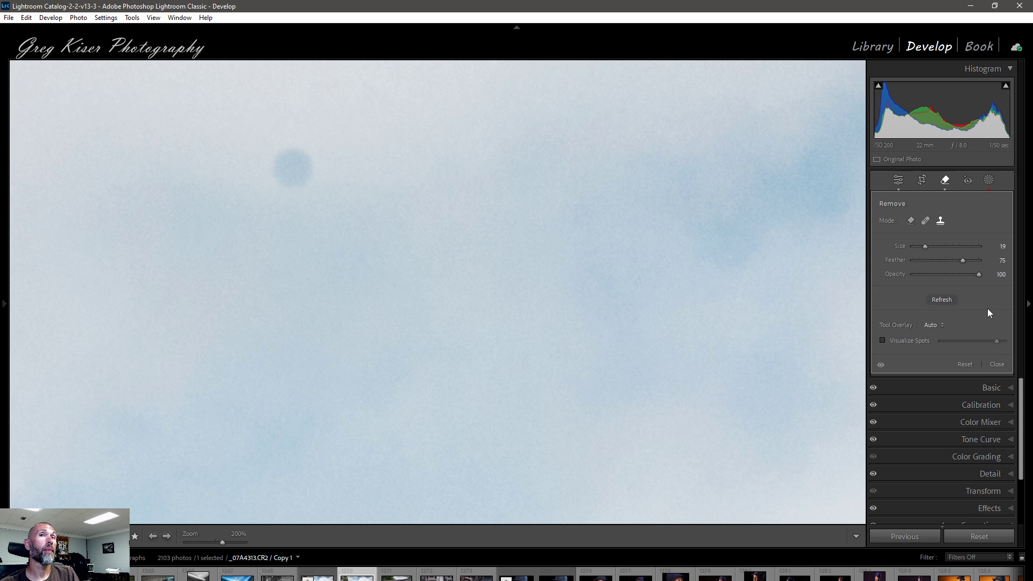
pyautogui.press('h')
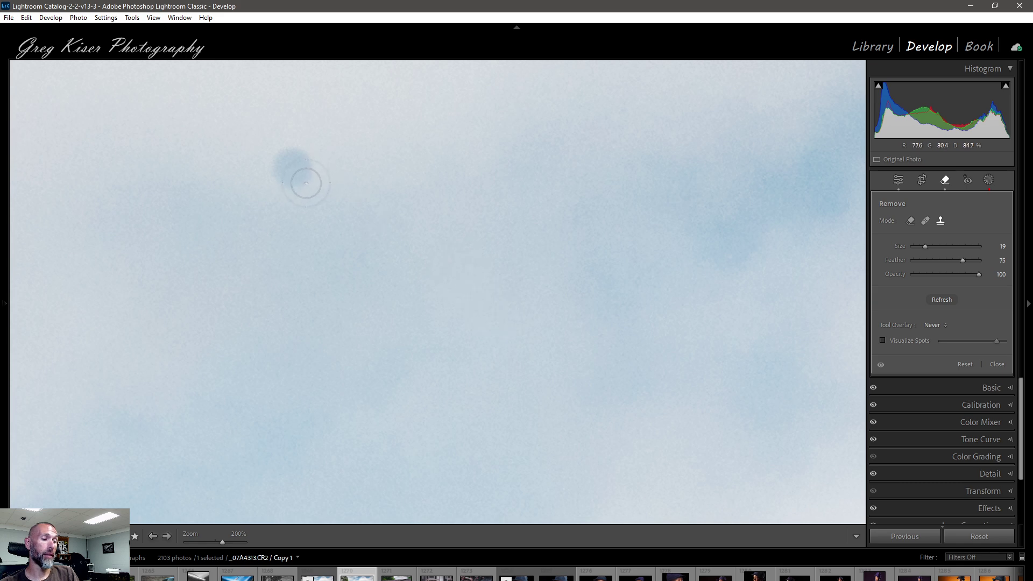
pyautogui.click(291, 168)
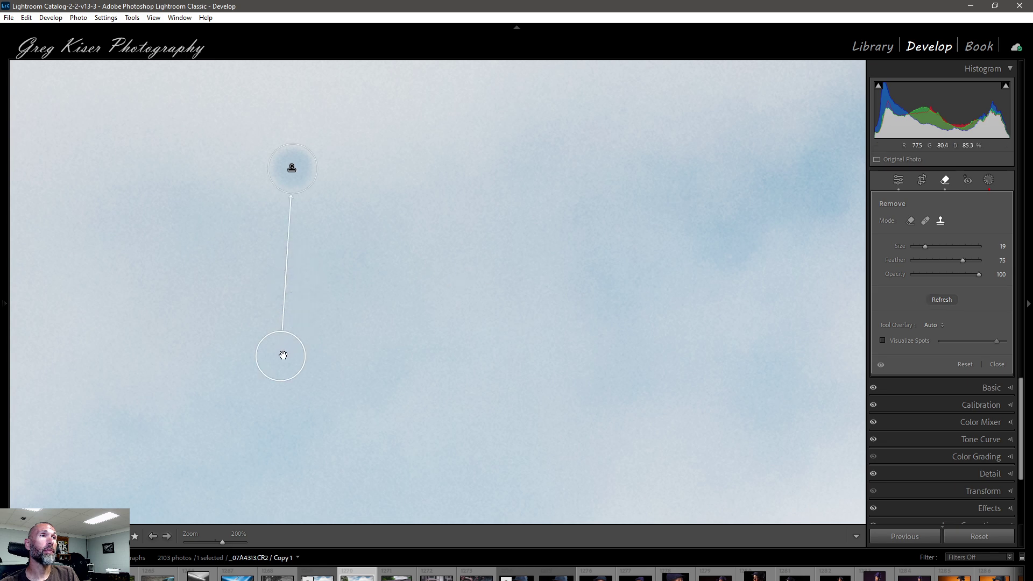
# Move the clone source onto matching sky just beside the dust spot and hide the tool overlay to check the blend.
pyautogui.moveTo(284, 352)
pyautogui.mouseDown()
pyautogui.moveTo(353, 209)
pyautogui.moveTo(359, 164)
pyautogui.mouseUp()
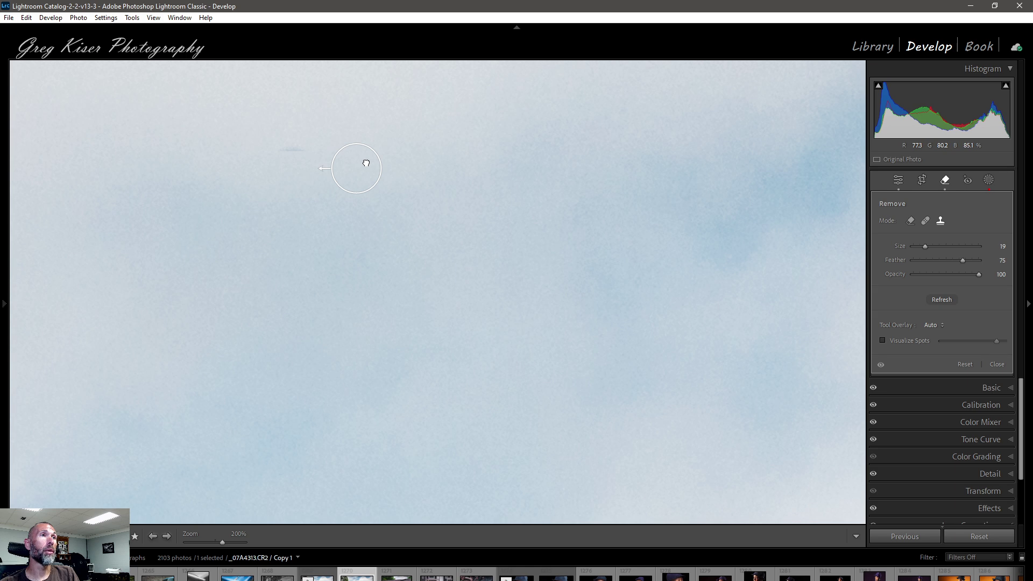
pyautogui.moveTo(366, 163); pyautogui.dragTo(365, 154)
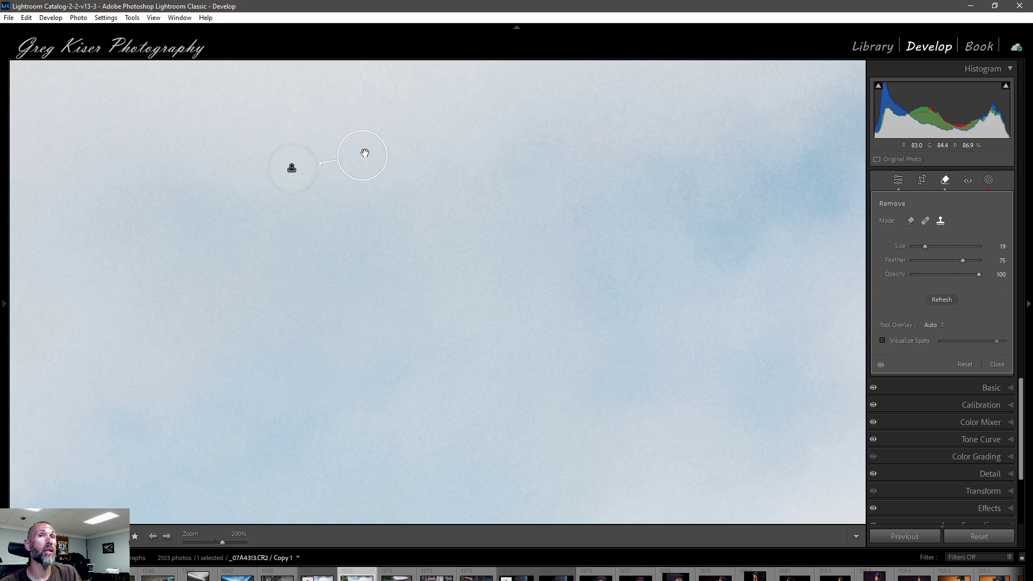
pyautogui.press('h')
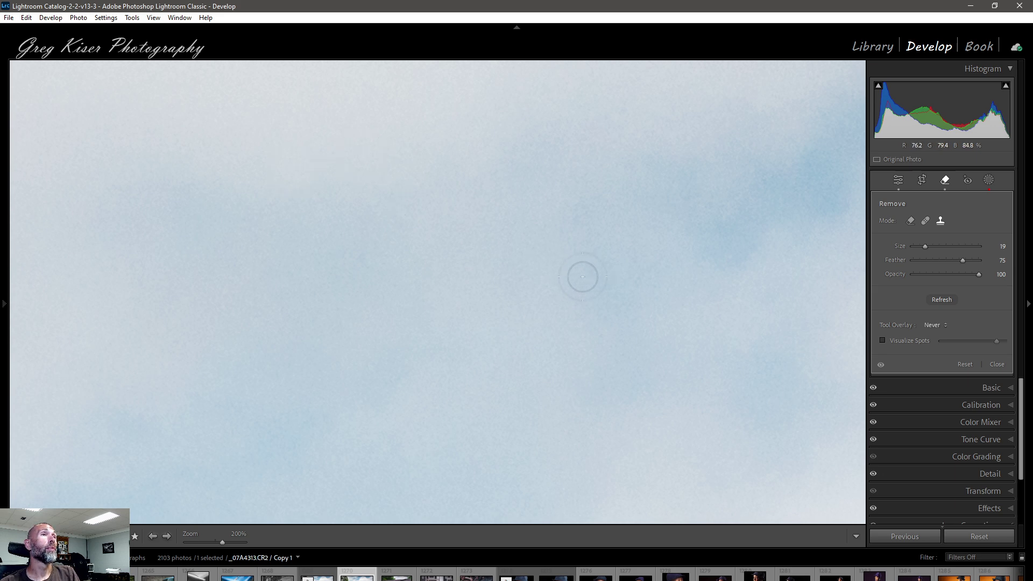
pyautogui.click(446, 288)
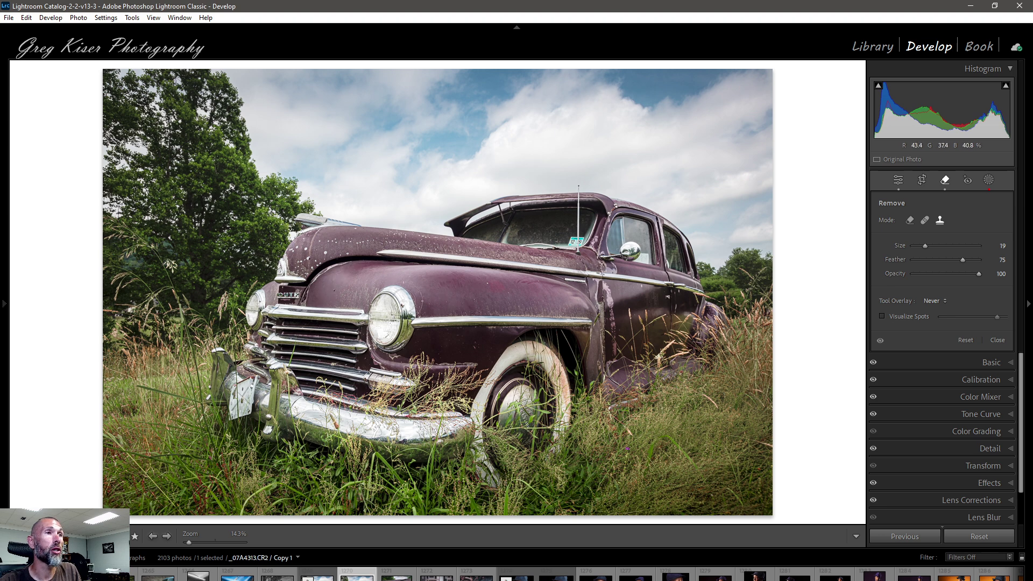
# Clone out the dark chip on the car's front fender with a size 13 brush, sampling clean paint just above and left of it.
pyautogui.click(341, 293)
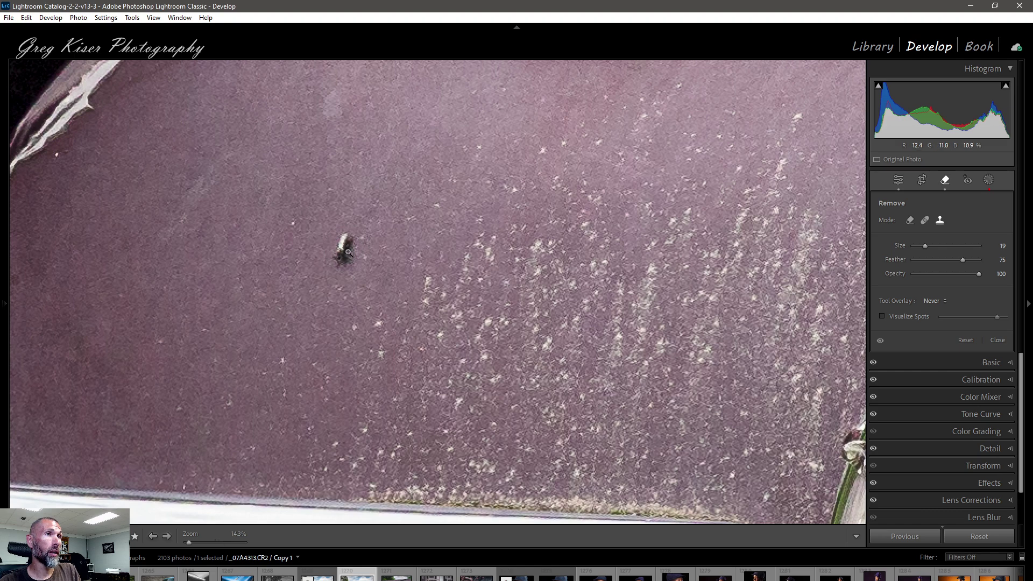
pyautogui.click(371, 287)
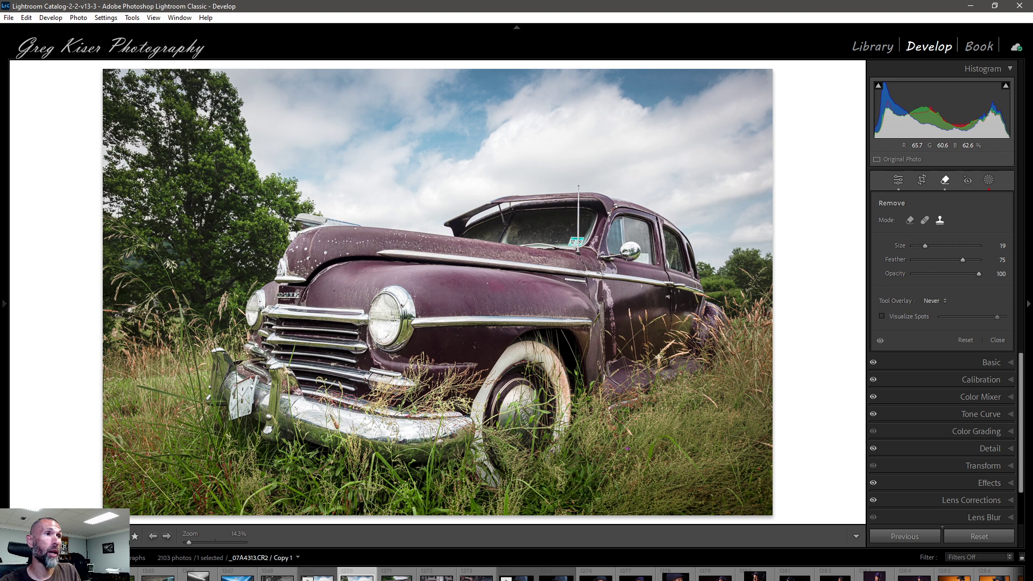
pyautogui.click(334, 292)
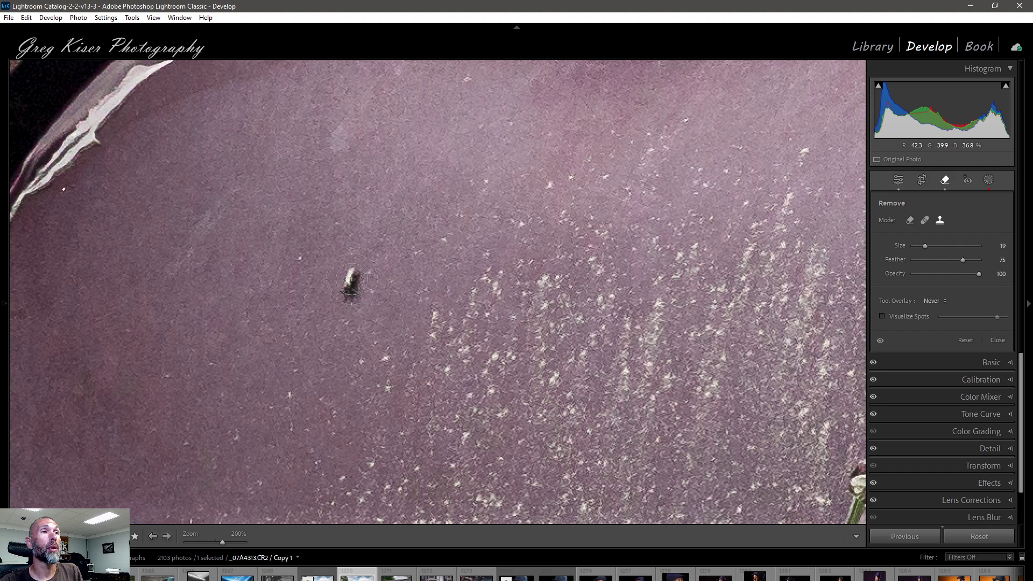
pyautogui.scroll(3, 352, 280)
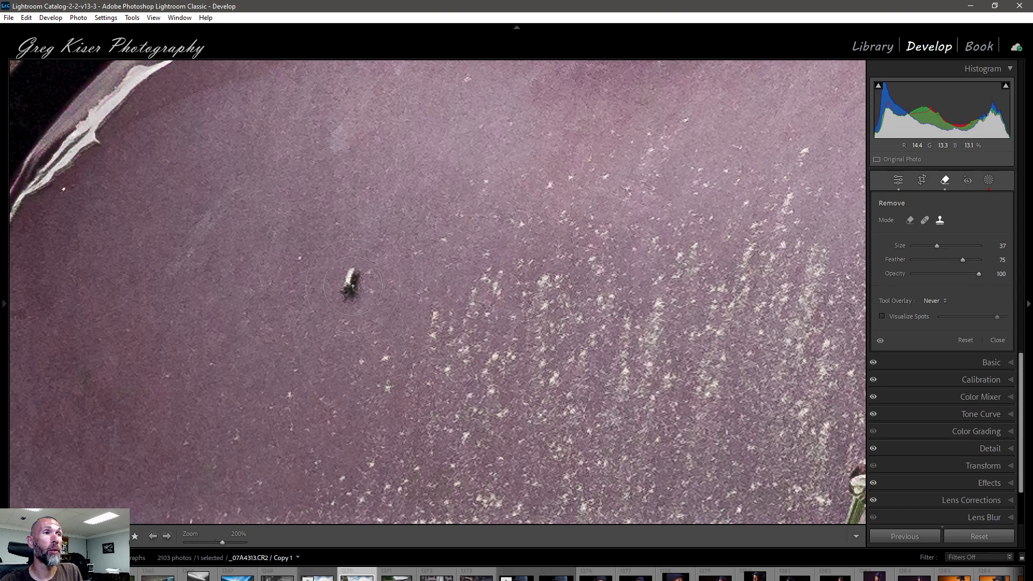
pyautogui.scroll(-3, 352, 285)
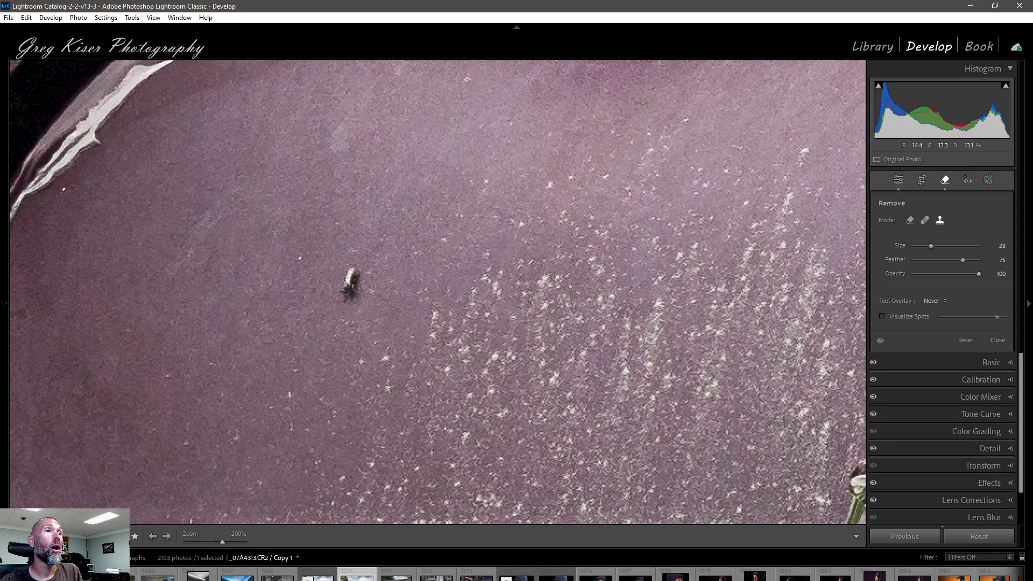
pyautogui.scroll(-1, 352, 285)
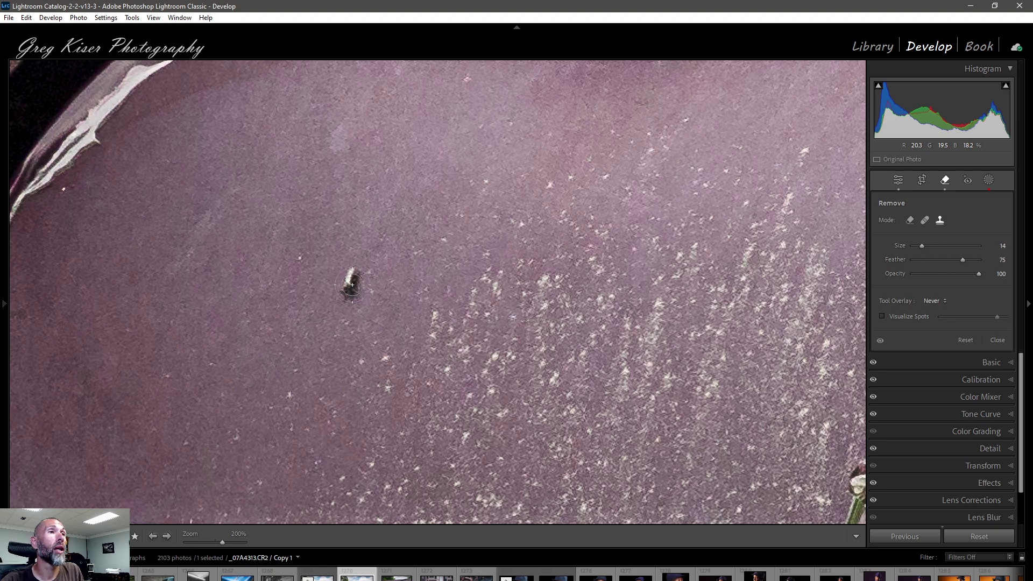
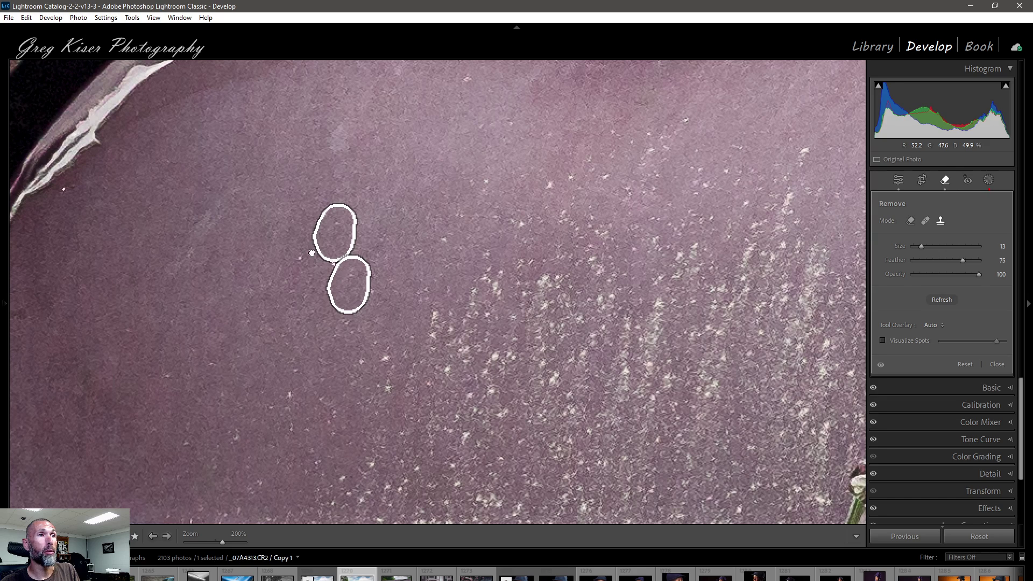
pyautogui.click(312, 251)
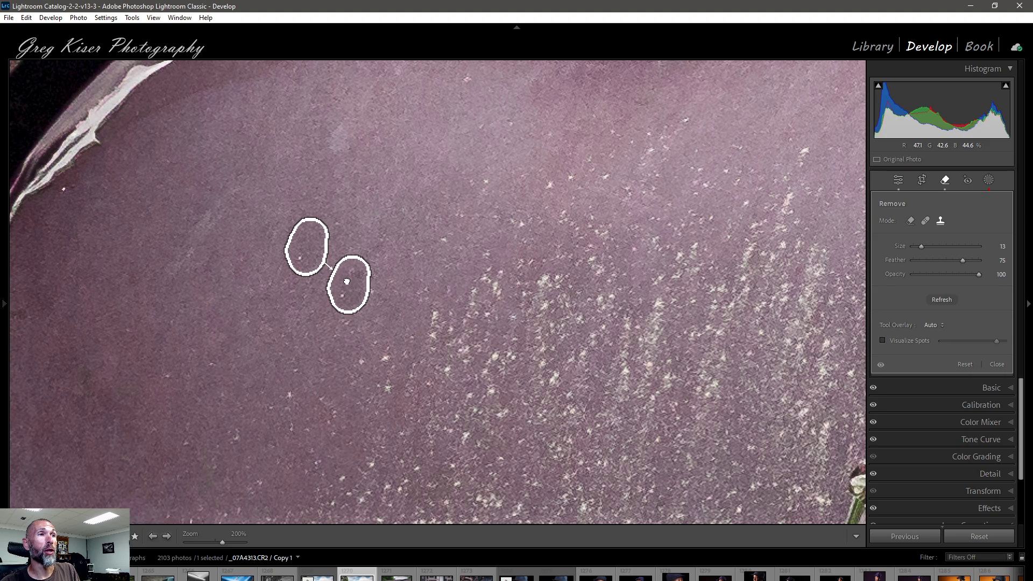
pyautogui.moveTo(348, 278); pyautogui.dragTo(349, 272)
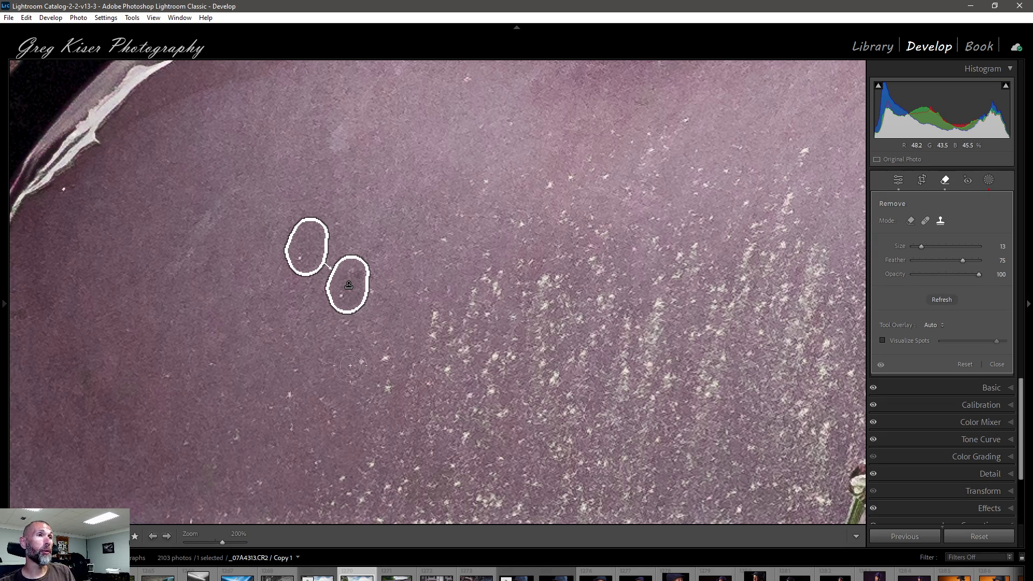
# Shift the fender chip's clone source slightly up and right, clear of the light speck, and check the blend without the tool overlay.
pyautogui.press('h')
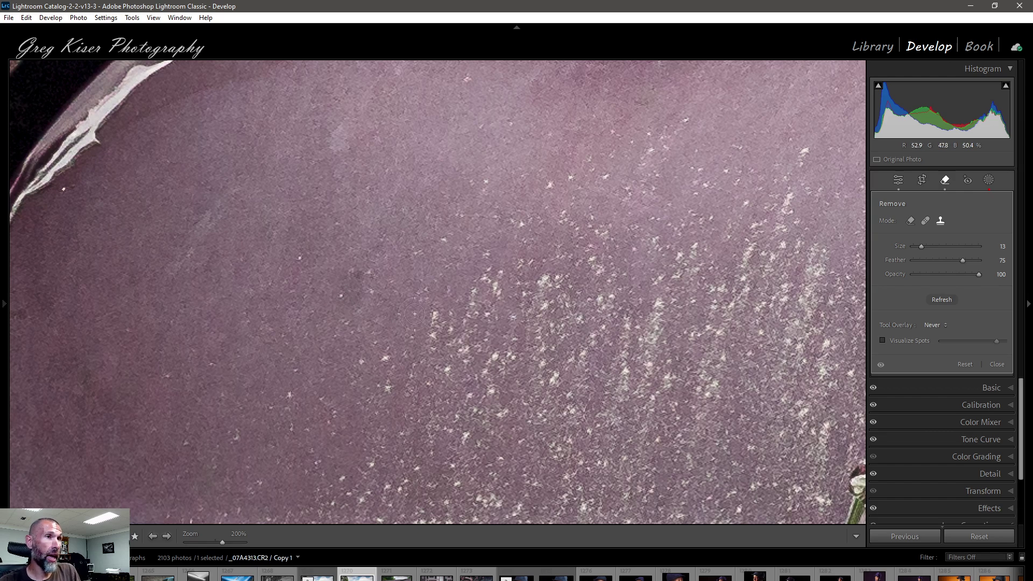
pyautogui.click(349, 286)
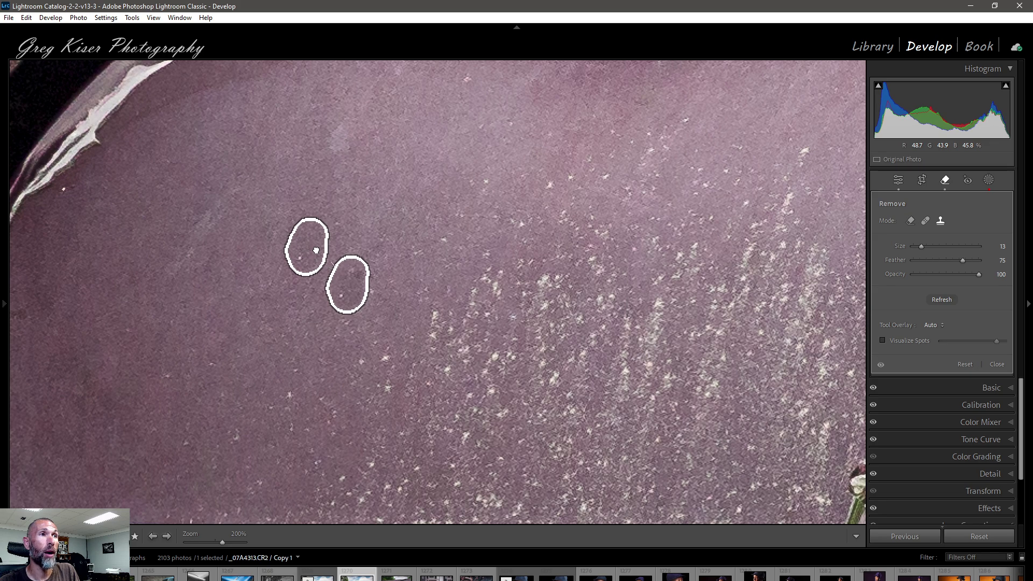
pyautogui.press('Delete')
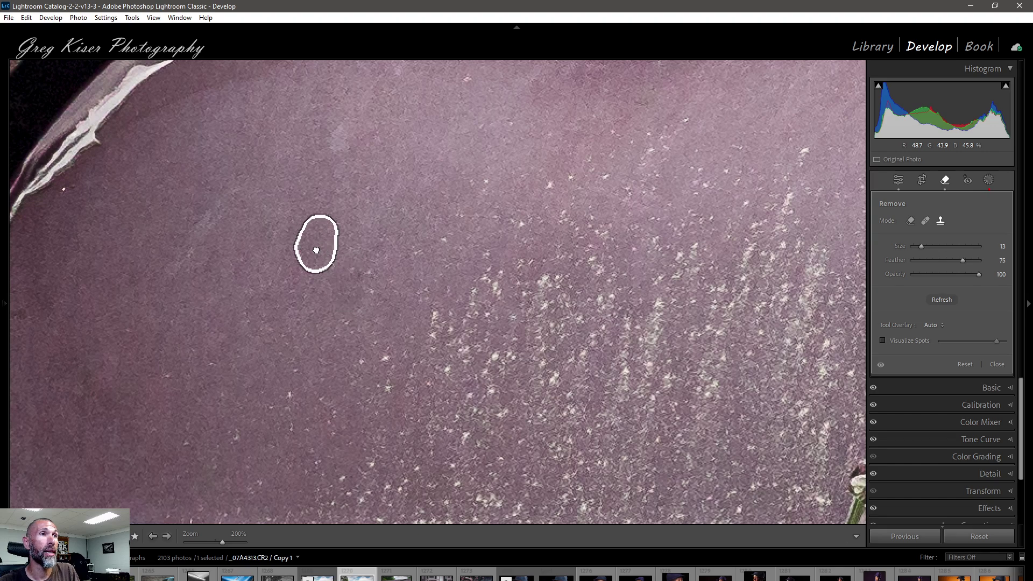
pyautogui.click(348, 285)
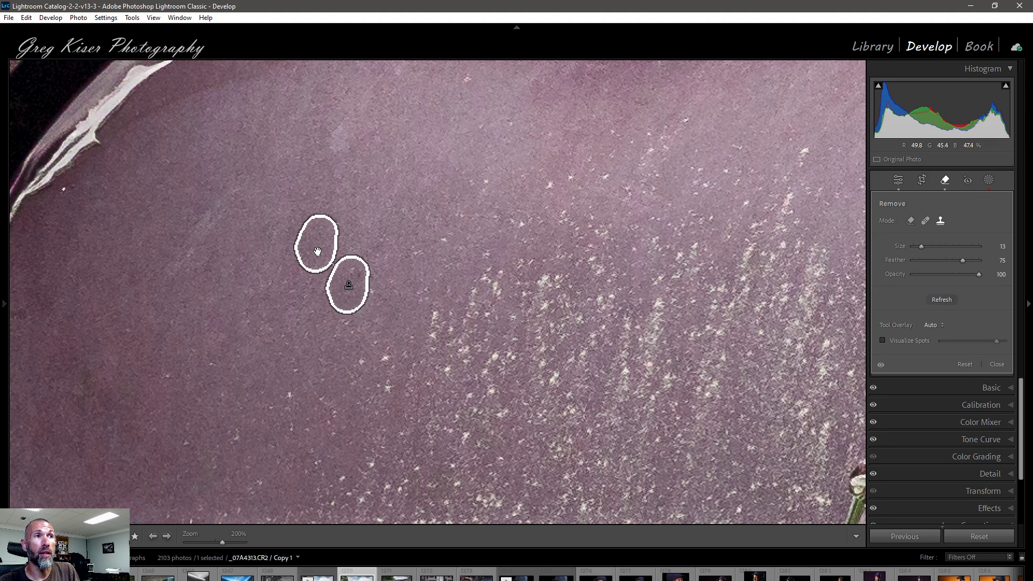
pyautogui.press('h')
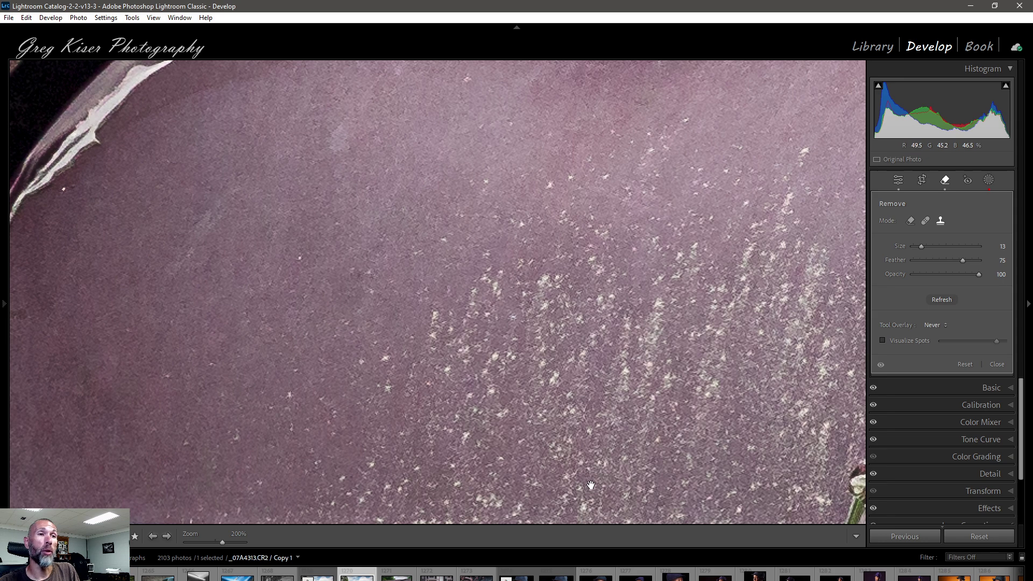
# Try to clone out the two figures reflected in the headlight's chrome rim with a size 13 brush, and show the sampled area.
pyautogui.moveTo(594, 354); pyautogui.dragTo(640, 181)
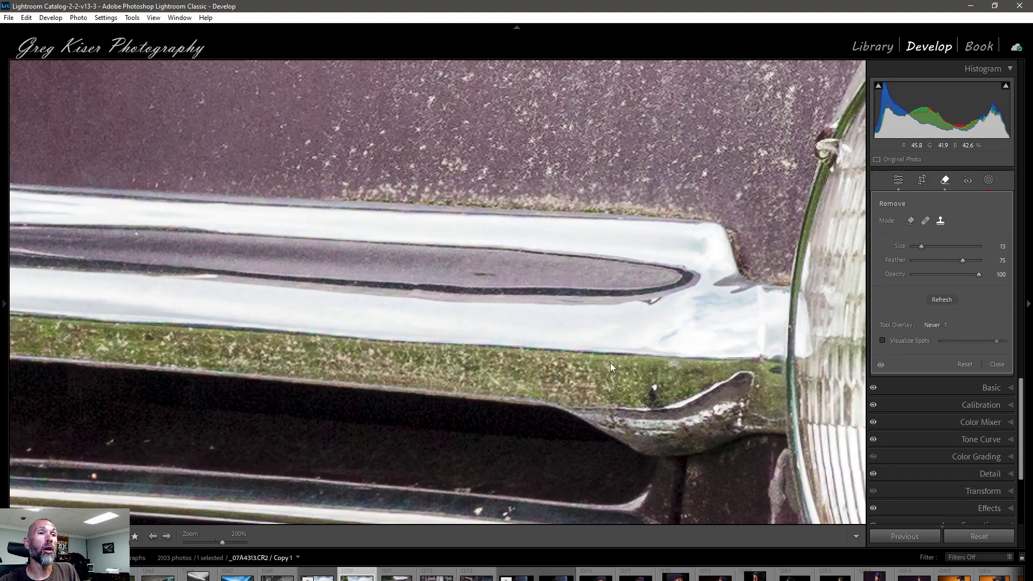
pyautogui.hscroll(10, 610, 363)
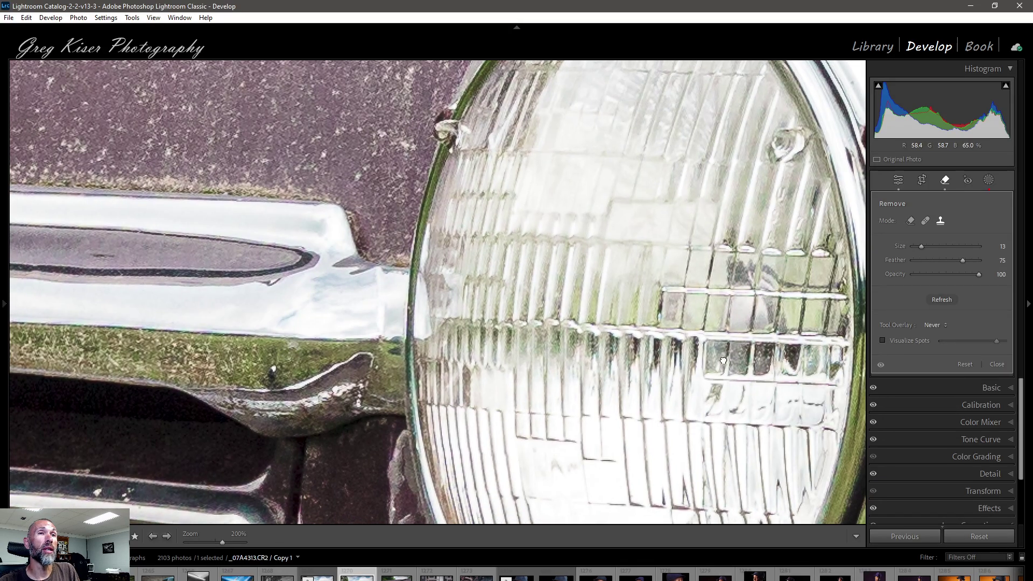
pyautogui.moveTo(724, 360)
pyautogui.mouseDown()
pyautogui.moveTo(359, 346)
pyautogui.moveTo(263, 278)
pyautogui.mouseUp()
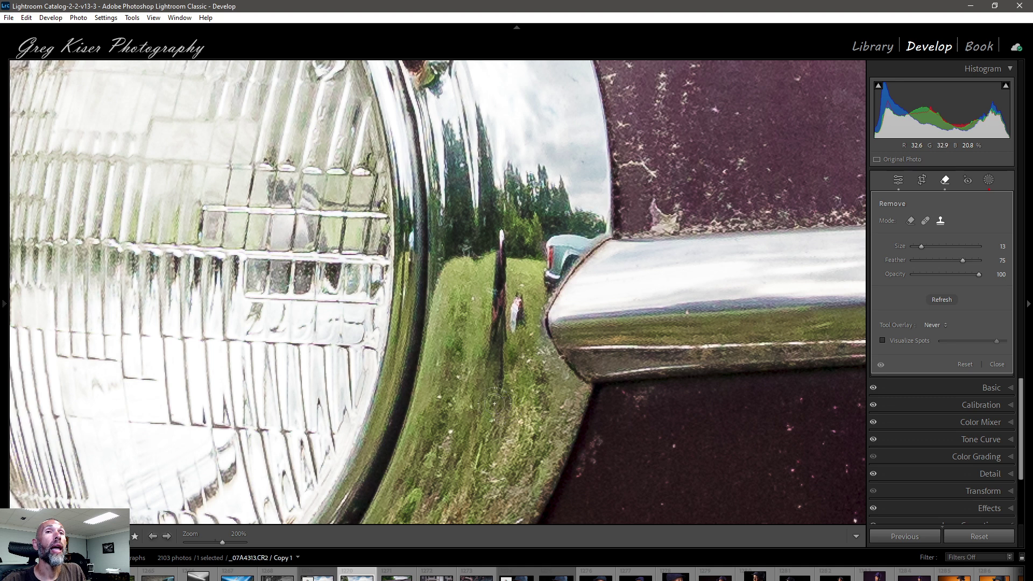
pyautogui.click(996, 365)
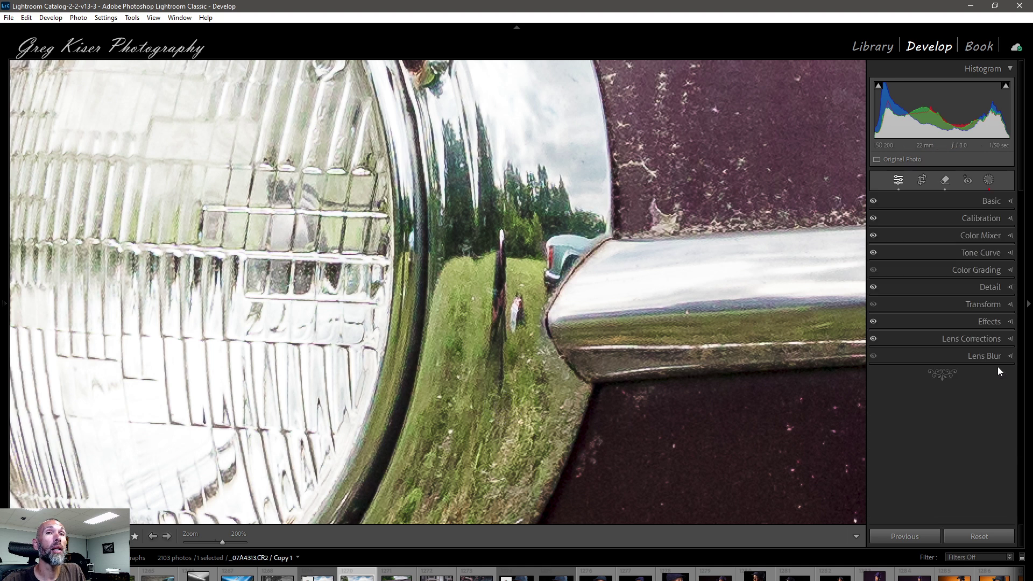
pyautogui.click(946, 179)
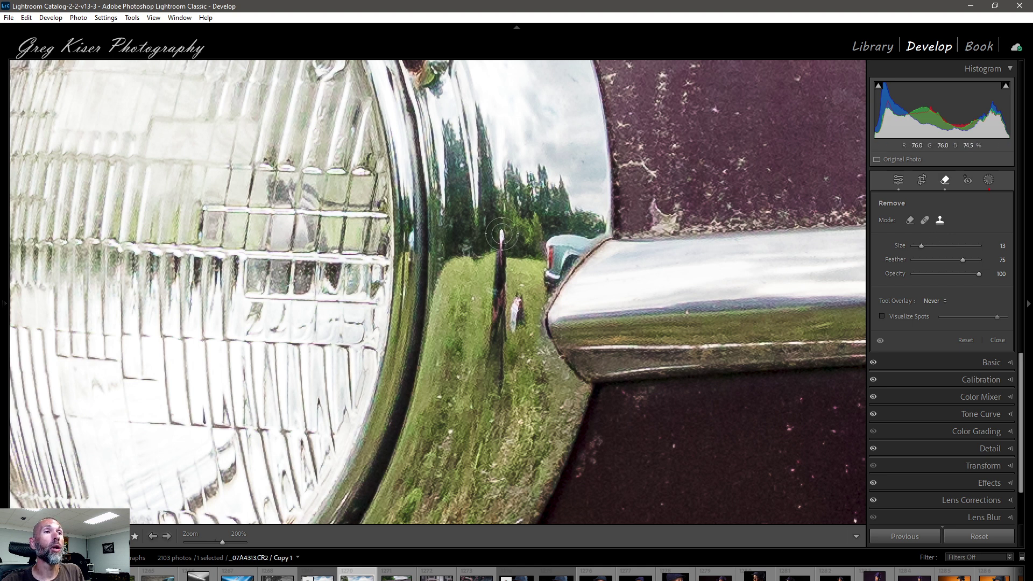
pyautogui.moveTo(501, 234)
pyautogui.mouseDown()
pyautogui.moveTo(498, 380)
pyautogui.moveTo(516, 290)
pyautogui.moveTo(492, 329)
pyautogui.moveTo(484, 379)
pyautogui.mouseUp()
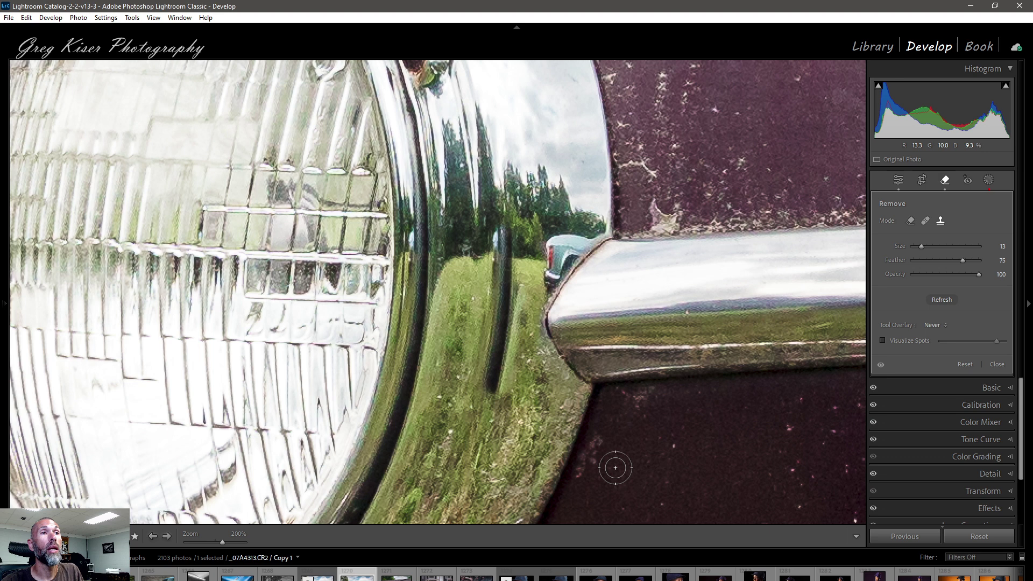
pyautogui.press('h')
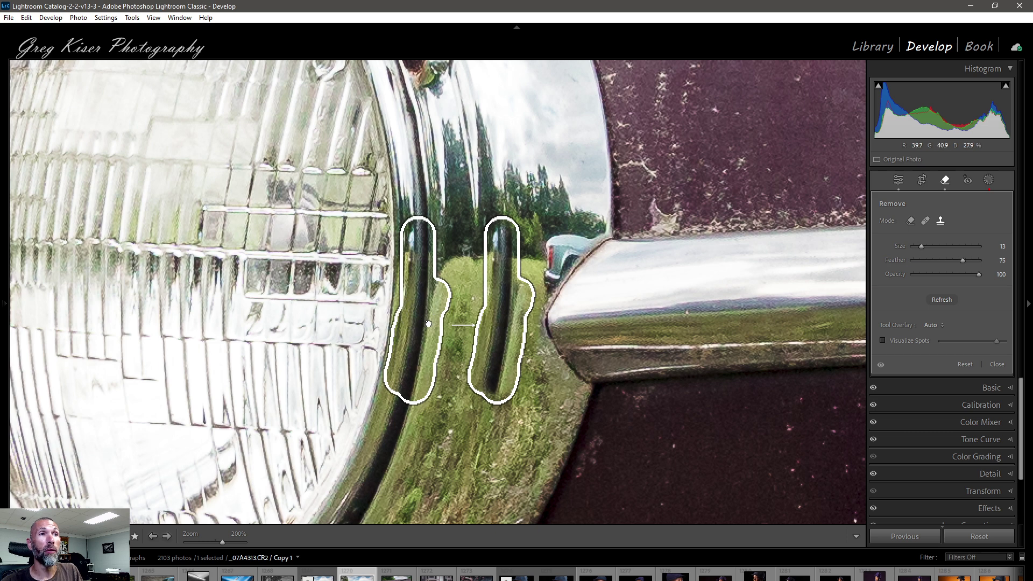
# Try the reflected grass and trees just left of the figures as the clone source, check the blend, and undo the clone.
pyautogui.moveTo(428, 323); pyautogui.dragTo(450, 331)
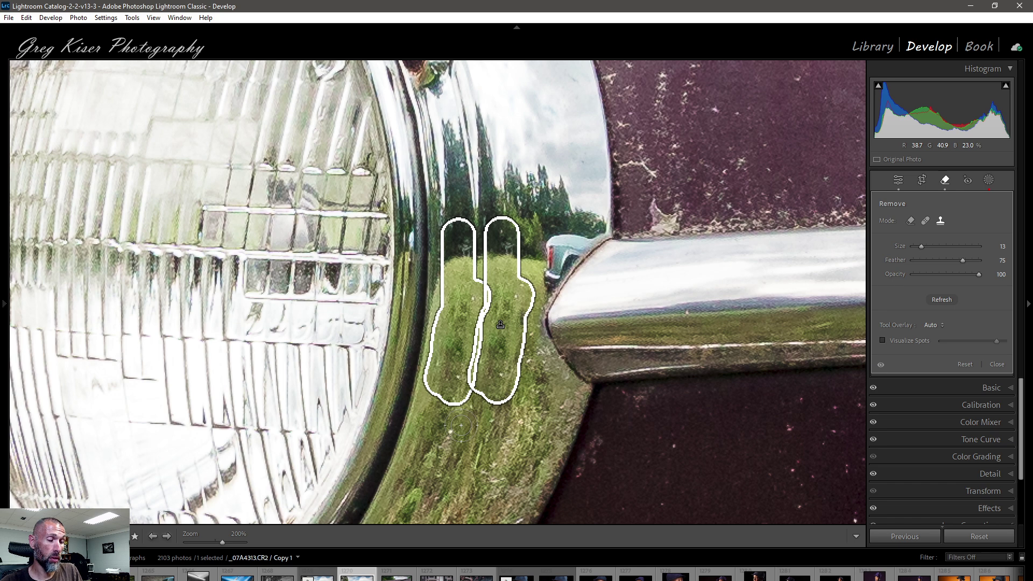
pyautogui.press('h')
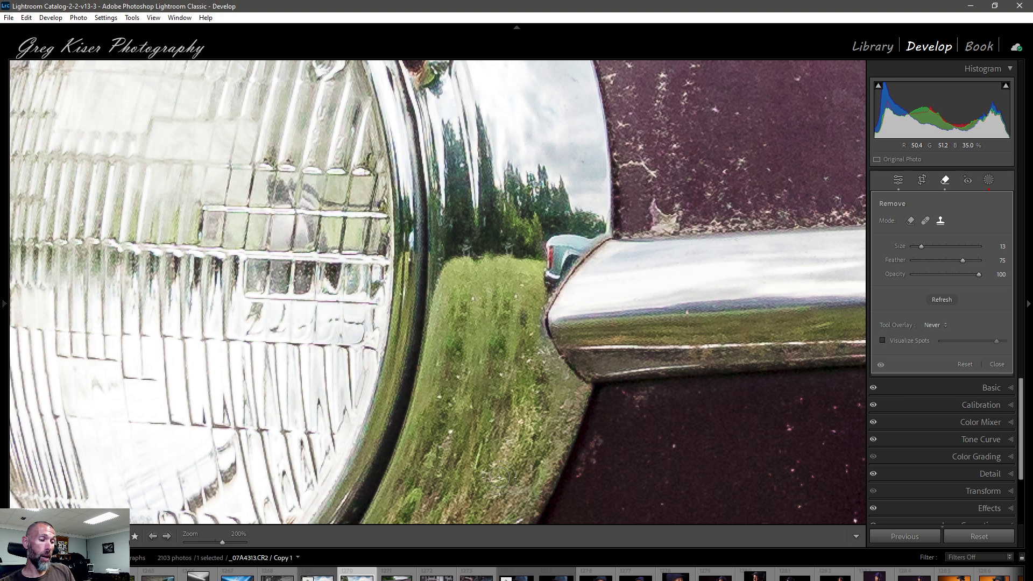
pyautogui.press('h')
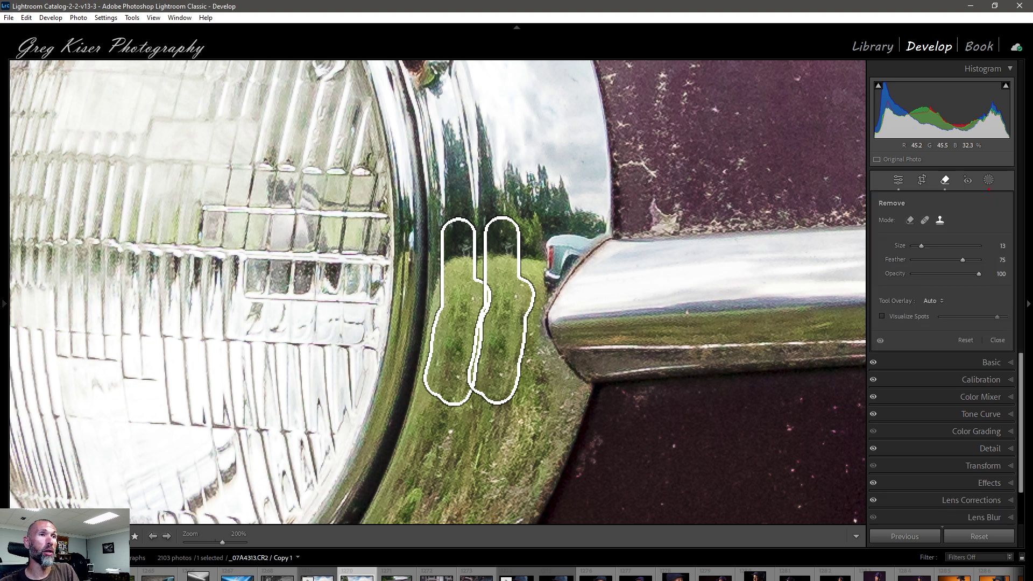
pyautogui.hotkey('ctrl', 'z')
pyautogui.hotkey('ctrl', 'z')
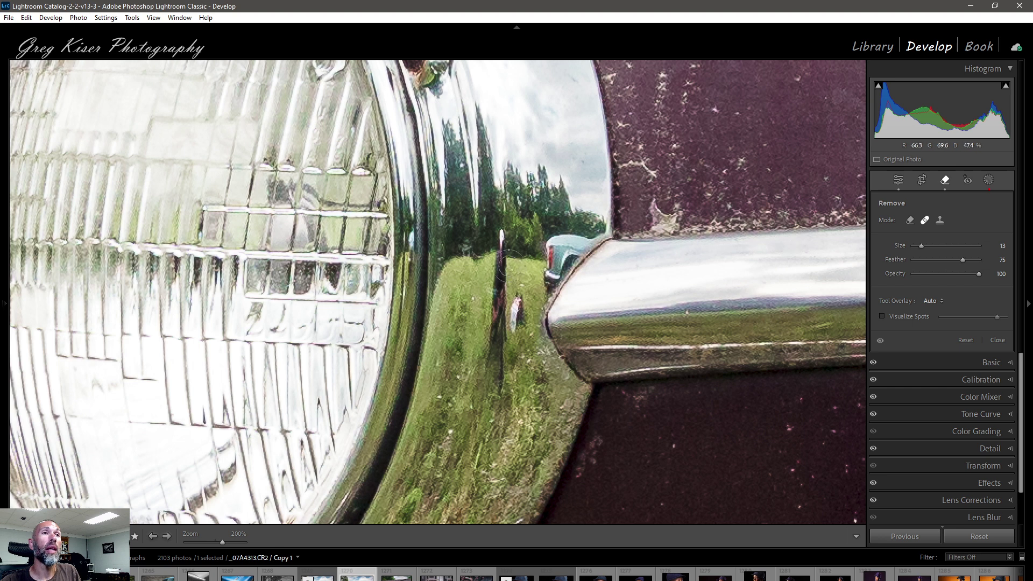
# Remove the small pale figure and the dark figure from the chrome rim's reflection in Heal mode with a size 9 brush.
pyautogui.scroll(-2, 518, 317)
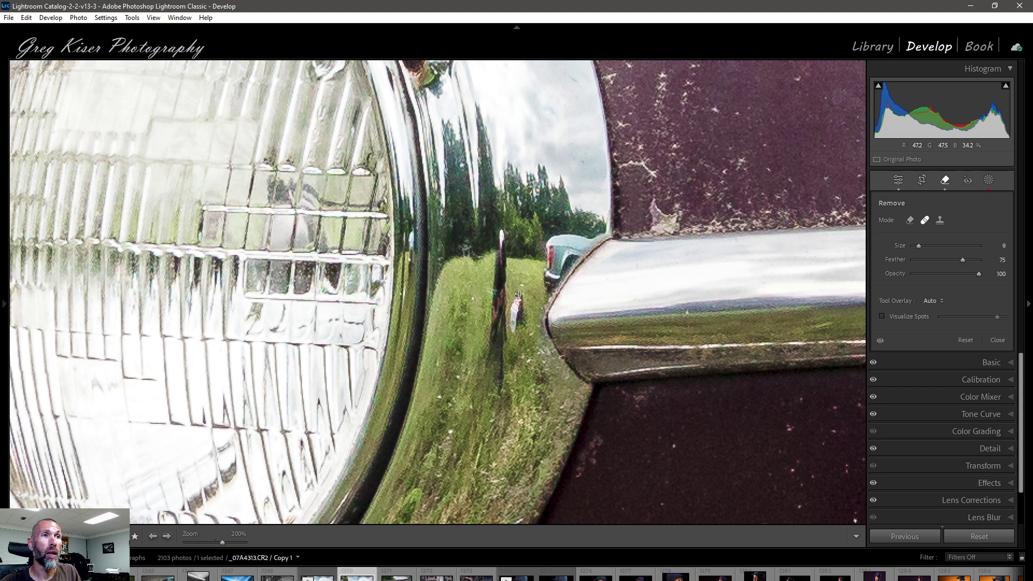
pyautogui.moveTo(519, 294); pyautogui.dragTo(517, 327)
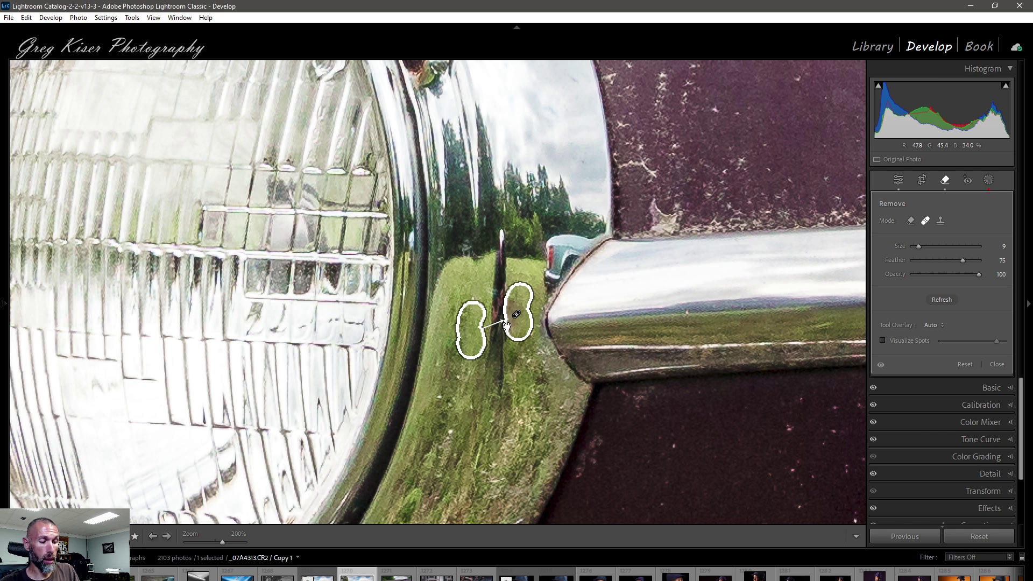
pyautogui.press('h')
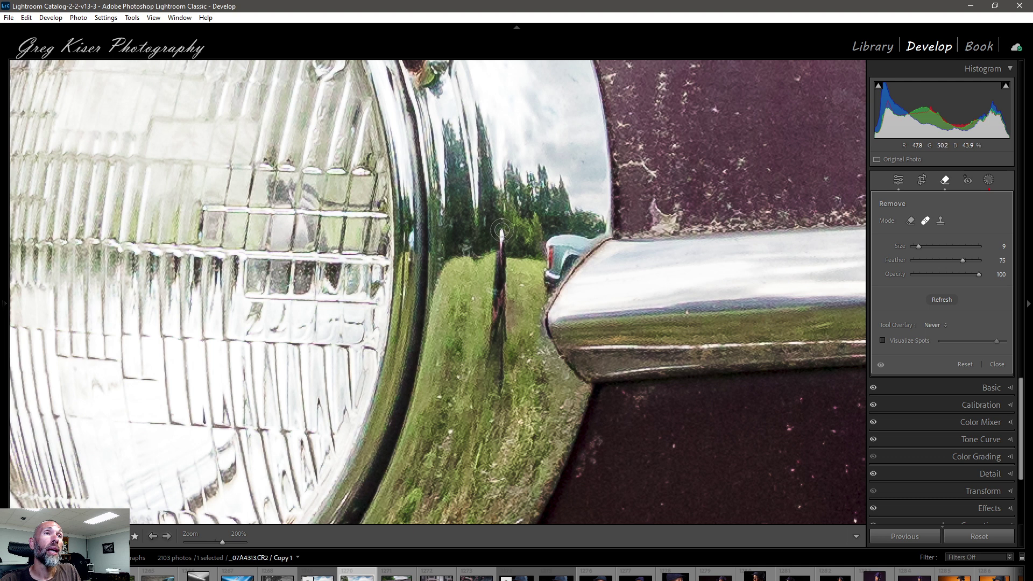
pyautogui.moveTo(501, 231)
pyautogui.mouseDown()
pyautogui.moveTo(494, 389)
pyautogui.moveTo(508, 338)
pyautogui.moveTo(503, 267)
pyautogui.mouseUp()
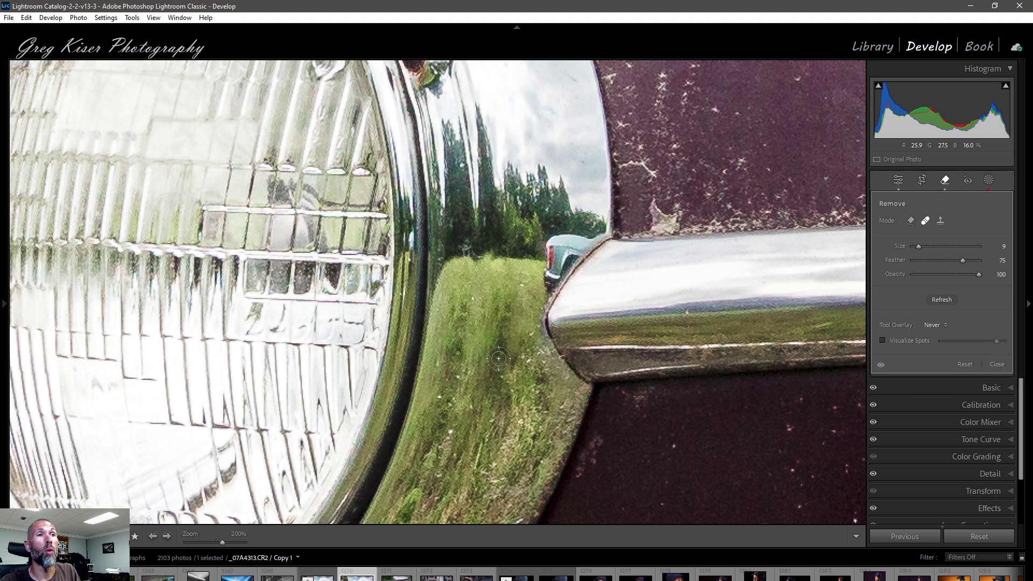
pyautogui.press('h')
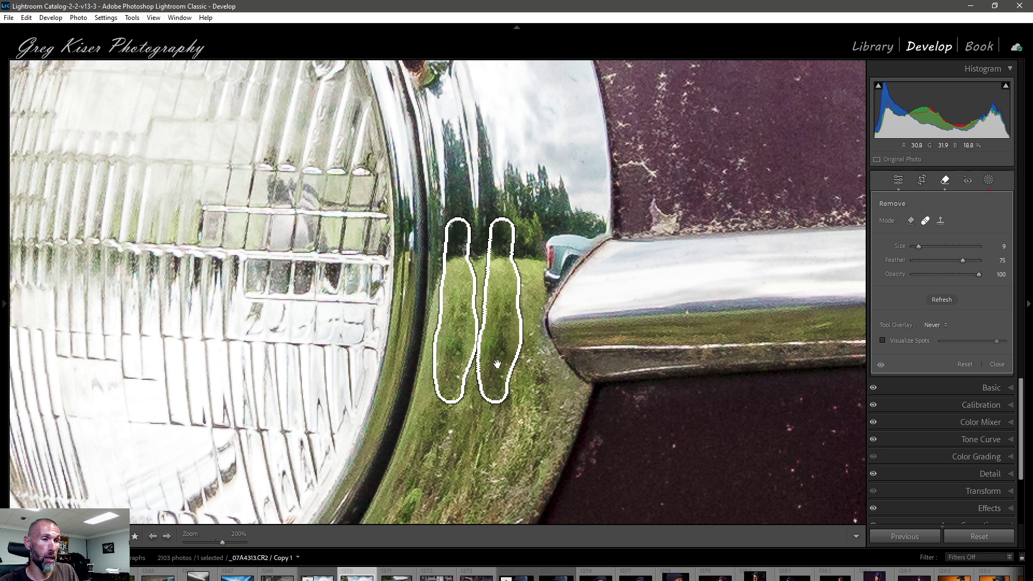
pyautogui.press('h')
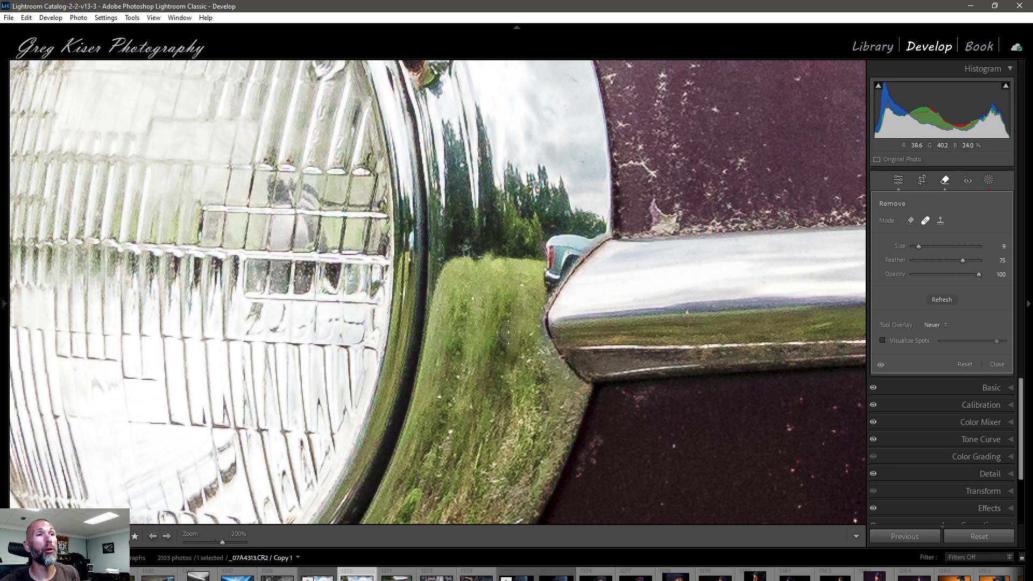
# Heal the leftover smudge in the reflected grass, compare the photo with the removals off and on, and view the whole image.
pyautogui.moveTo(510, 324)
pyautogui.mouseDown()
pyautogui.moveTo(524, 301)
pyautogui.moveTo(505, 294)
pyautogui.moveTo(490, 306)
pyautogui.moveTo(498, 316)
pyautogui.mouseUp()
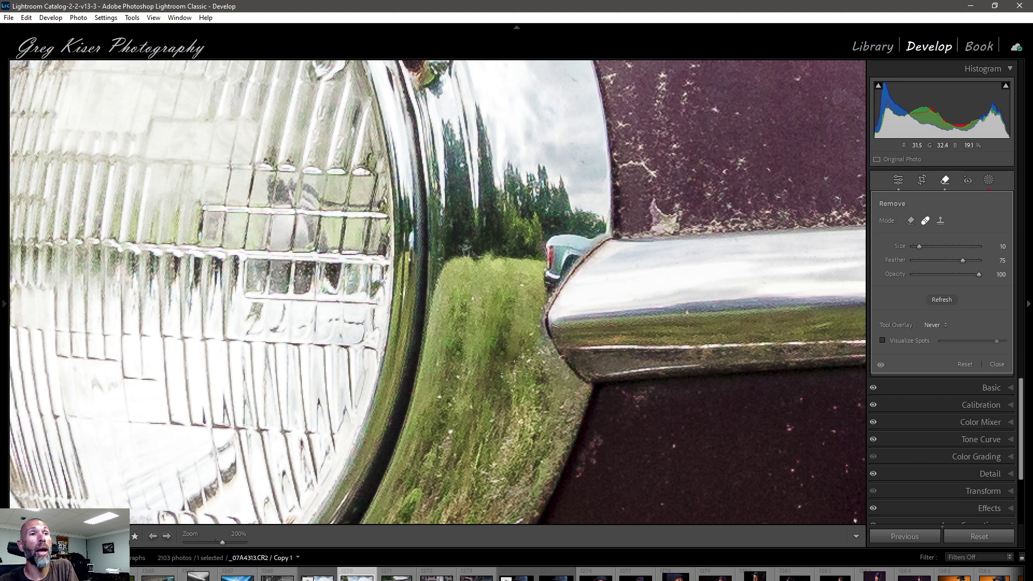
pyautogui.click(881, 366)
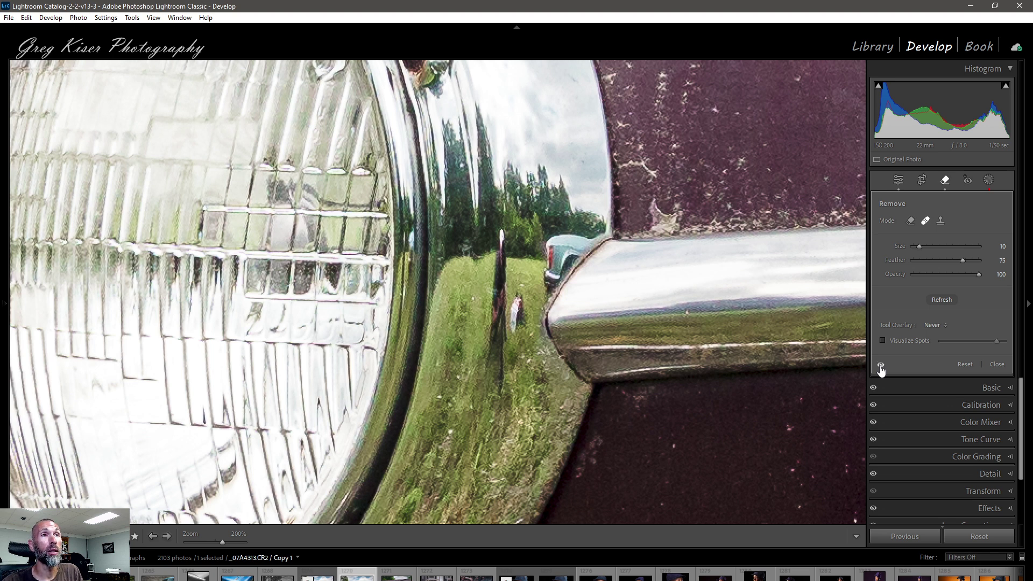
pyautogui.click(881, 366)
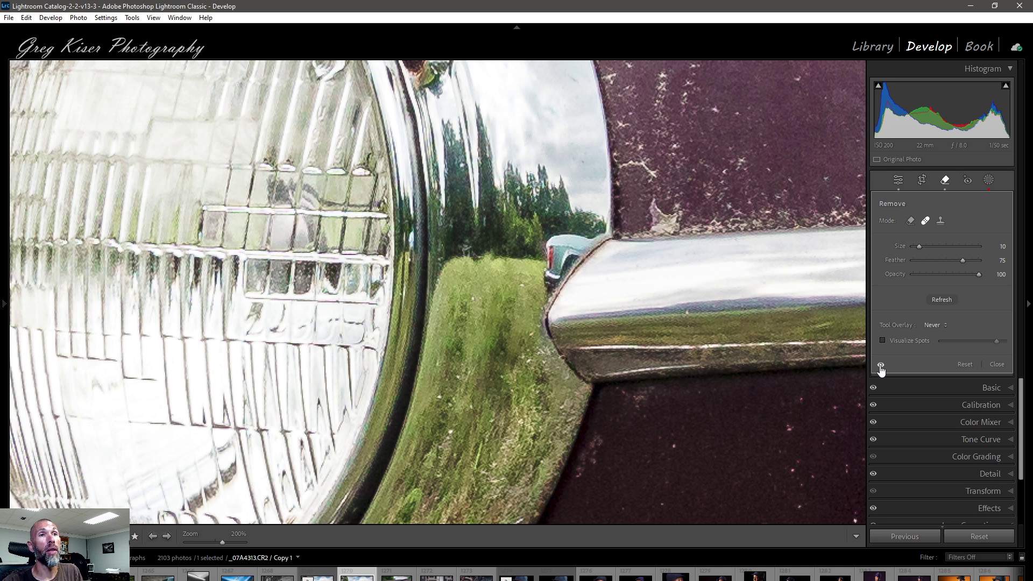
pyautogui.click(510, 342)
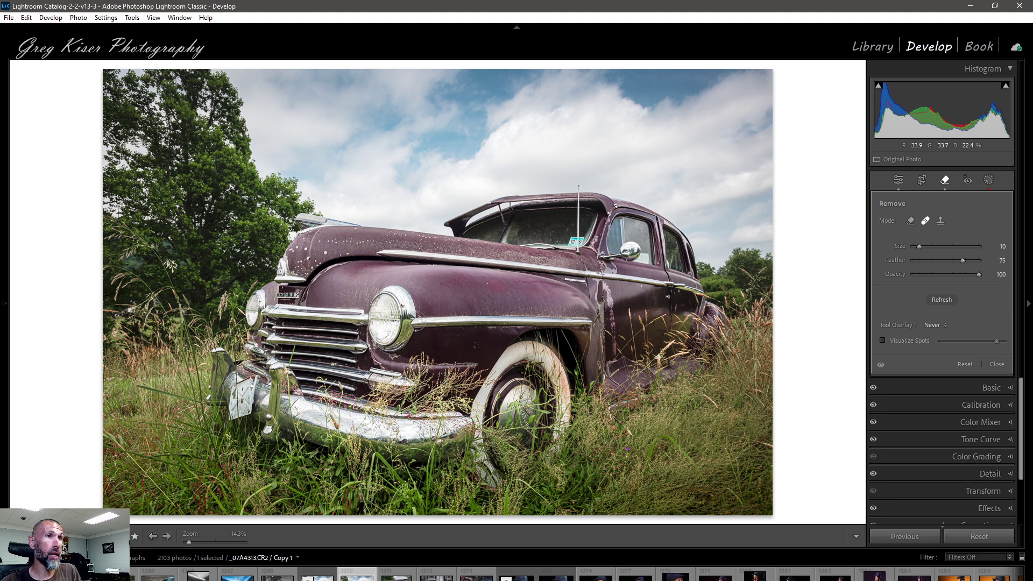
# Heal over the light blue car reflected in the chrome rim with a size 10 brush and show the sampled area.
pyautogui.press('z')
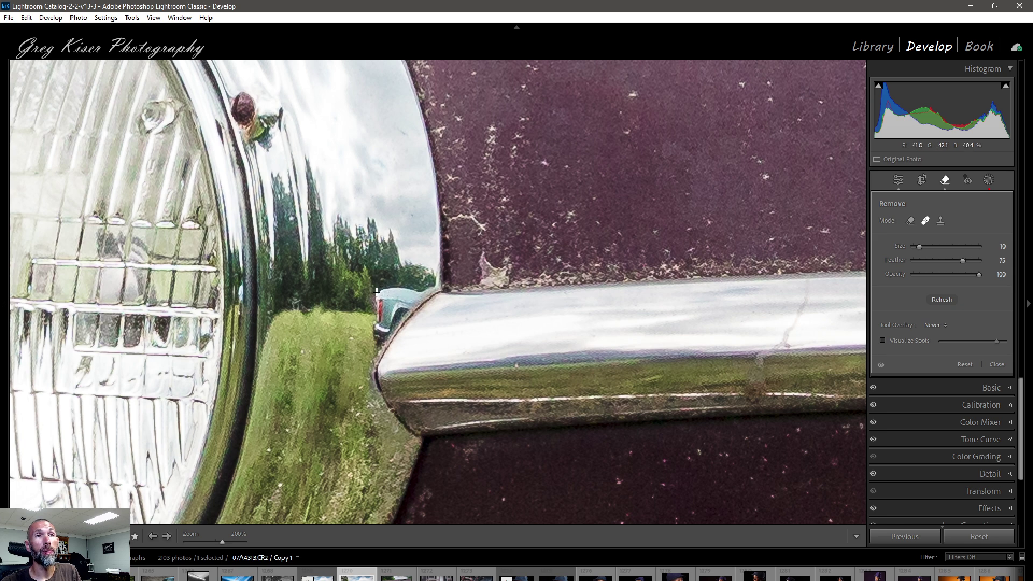
pyautogui.moveTo(377, 291)
pyautogui.mouseDown()
pyautogui.moveTo(417, 288)
pyautogui.moveTo(383, 335)
pyautogui.moveTo(390, 303)
pyautogui.mouseUp()
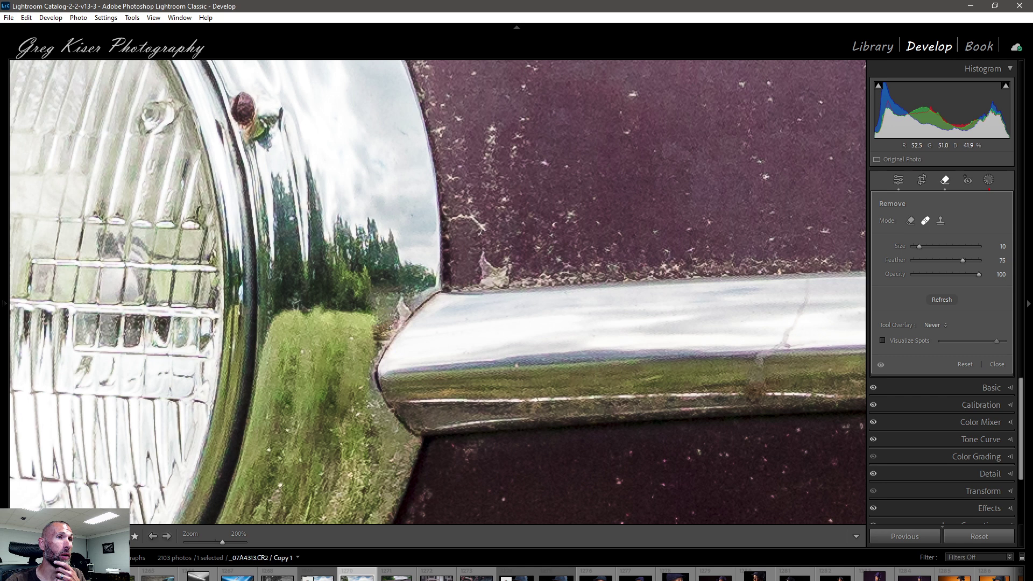
pyautogui.press('h')
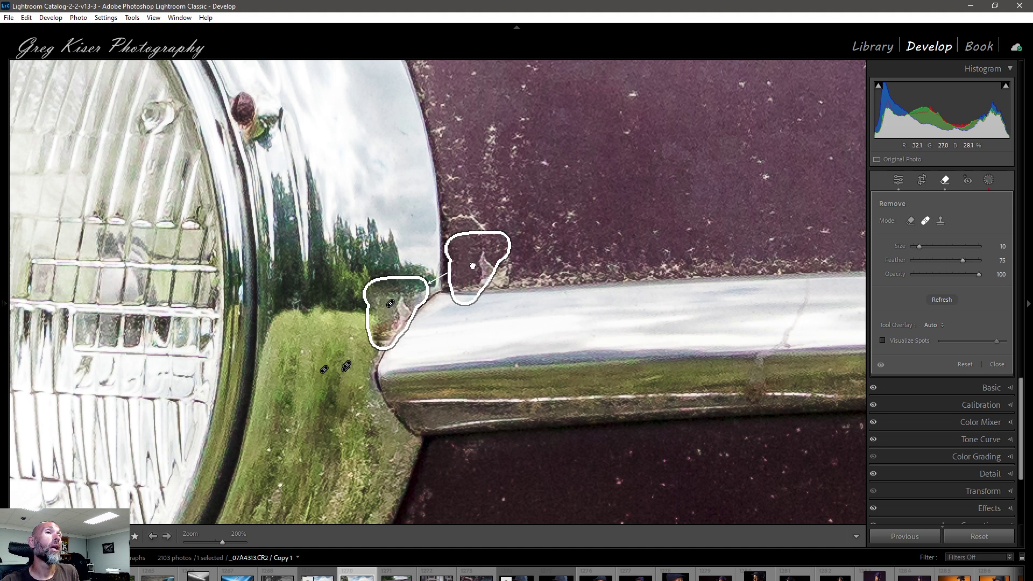
# Move the blue car removal's source onto the reflected tree and grass line just left of it and change the removal to Clone mode.
pyautogui.press('Delete')
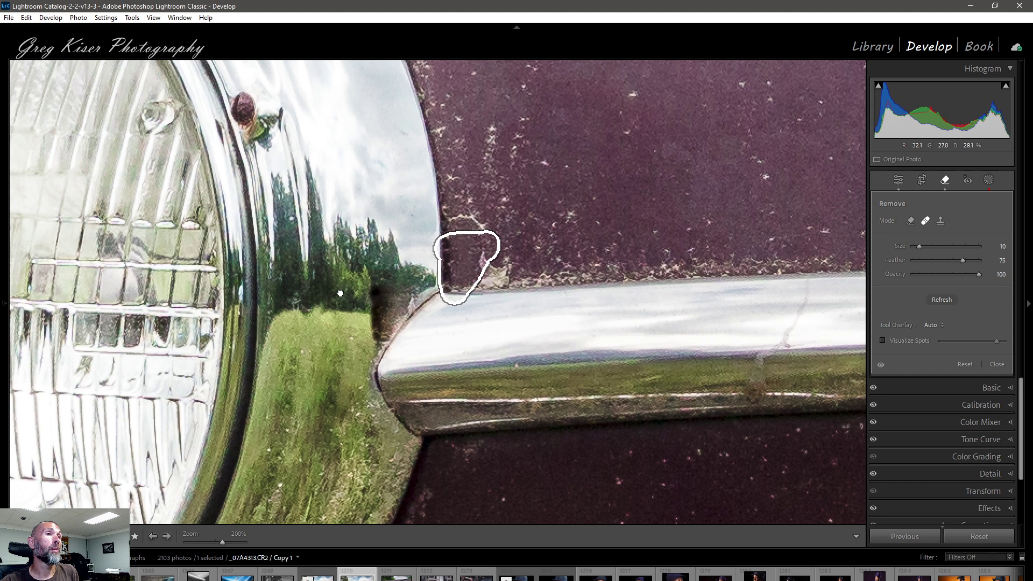
pyautogui.click(340, 293)
pyautogui.moveTo(340, 293)
pyautogui.mouseDown()
pyautogui.moveTo(334, 324)
pyautogui.moveTo(335, 314)
pyautogui.mouseUp()
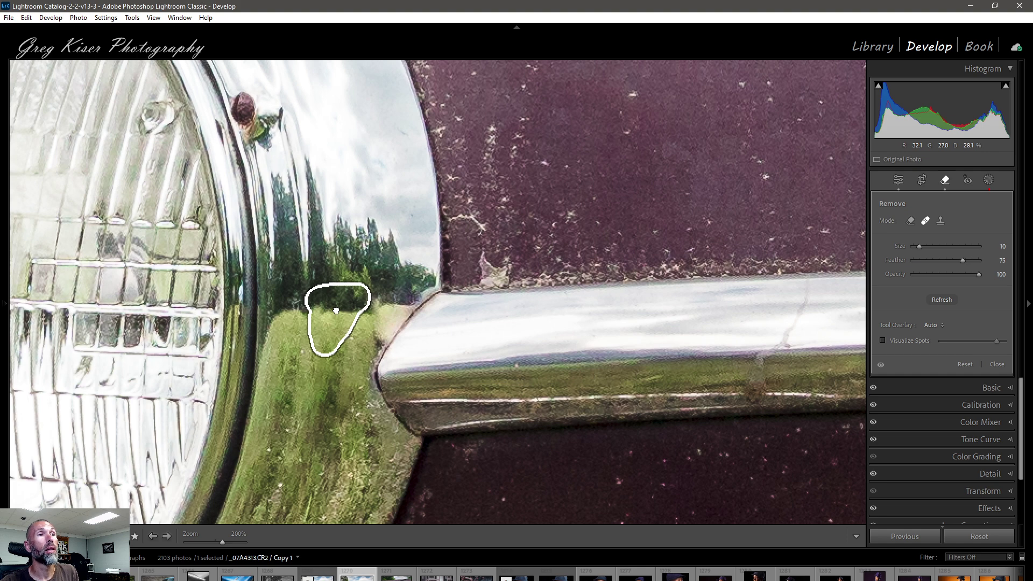
pyautogui.moveTo(336, 309); pyautogui.dragTo(337, 308)
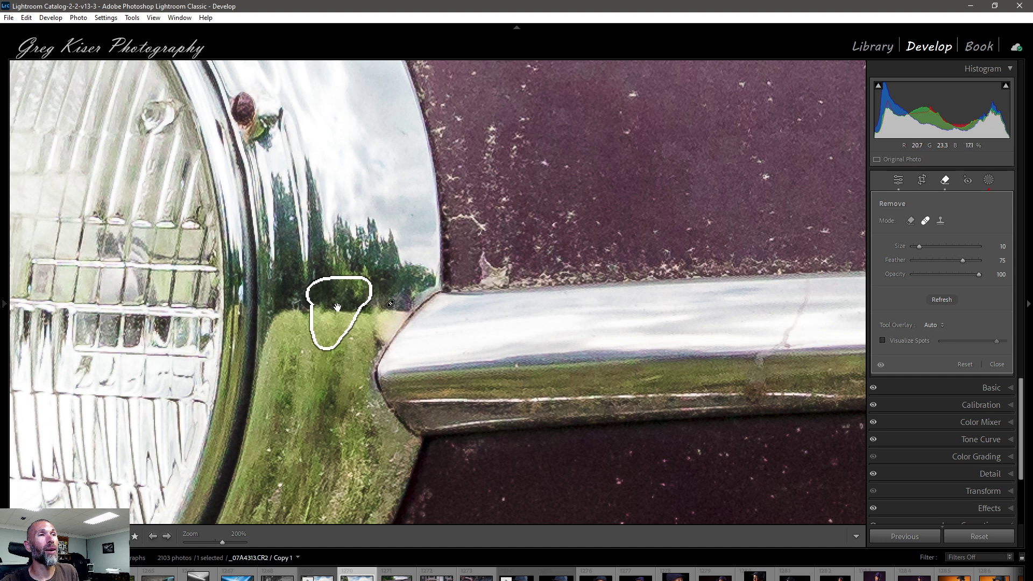
pyautogui.moveTo(337, 307); pyautogui.dragTo(390, 303)
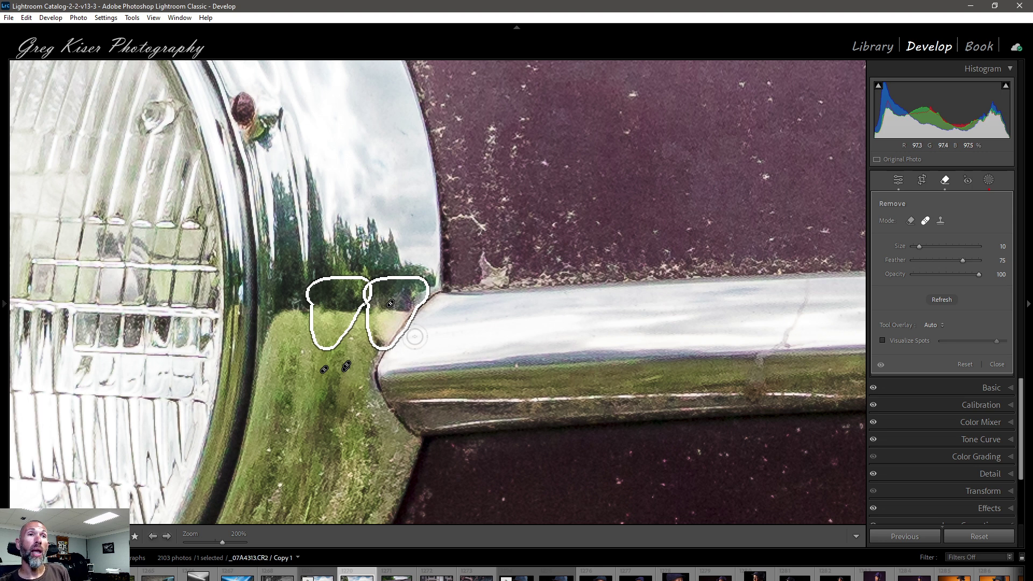
pyautogui.click(940, 222)
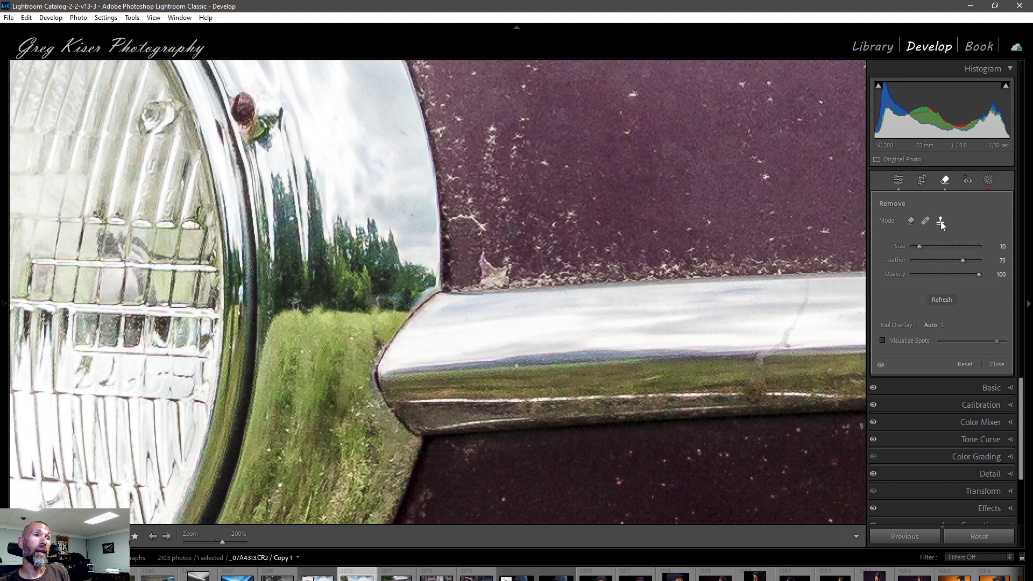
pyautogui.moveTo(377, 288); pyautogui.dragTo(386, 338)
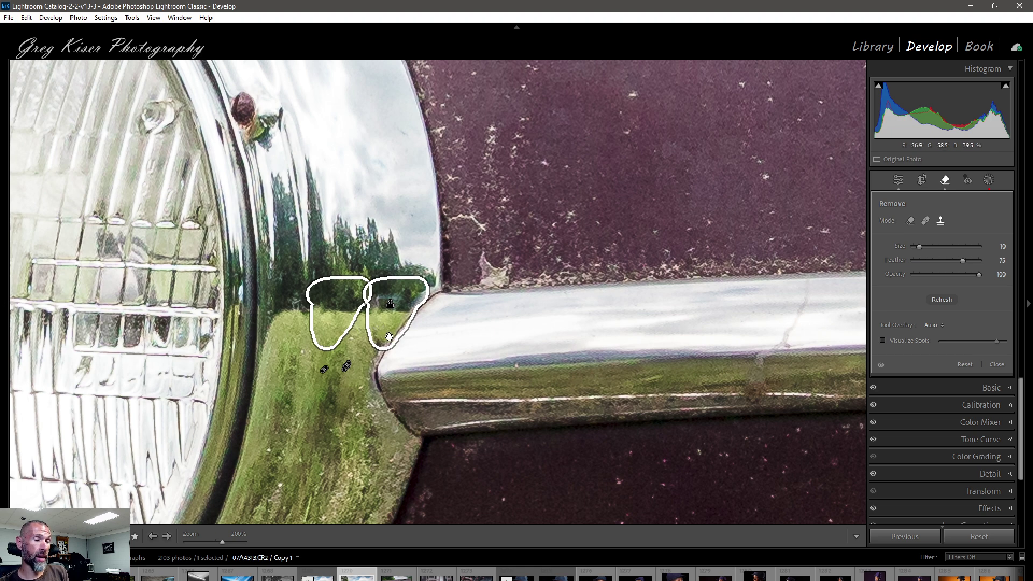
# Check the cloned blue car removal without its overlay, delete it, and switch the Remove tool to Remove mode.
pyautogui.press('h')
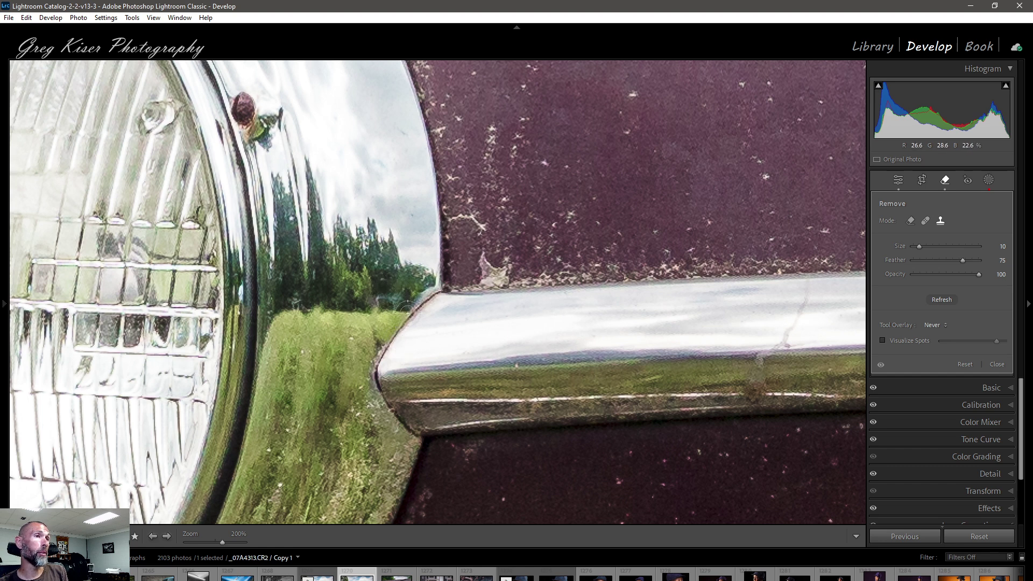
pyautogui.press('h')
pyautogui.moveTo(404, 313)
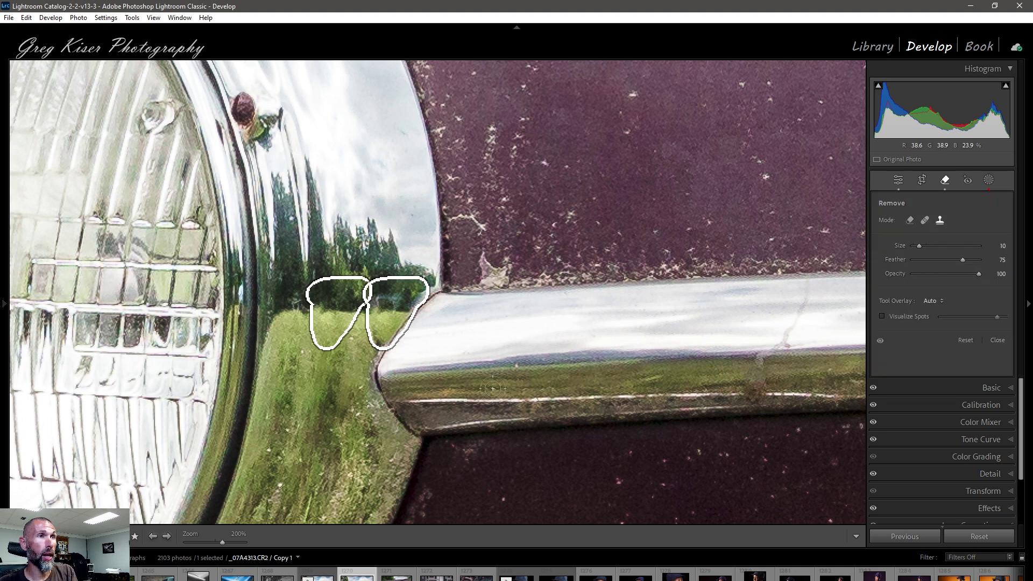
pyautogui.press('Delete')
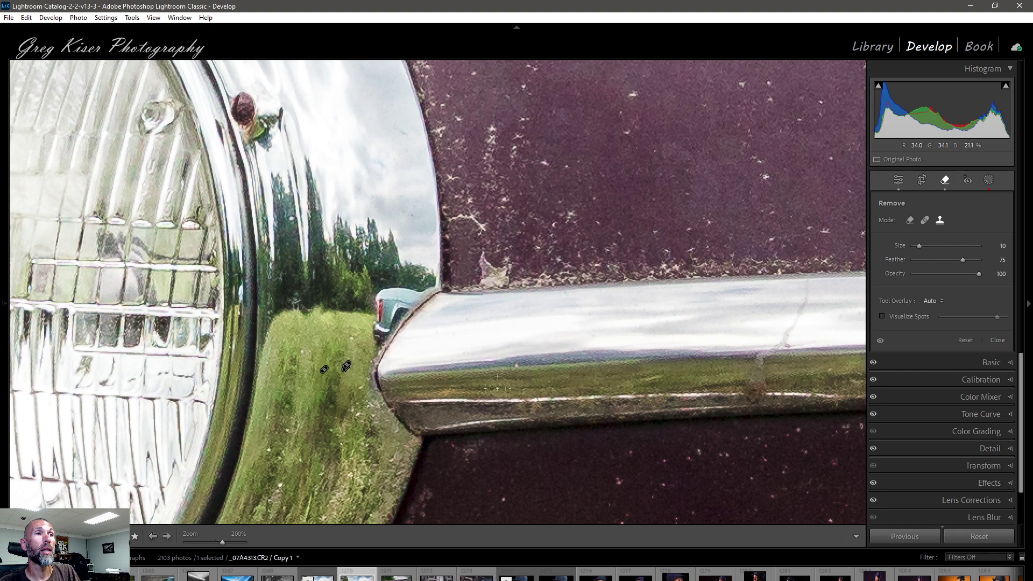
pyautogui.click(997, 341)
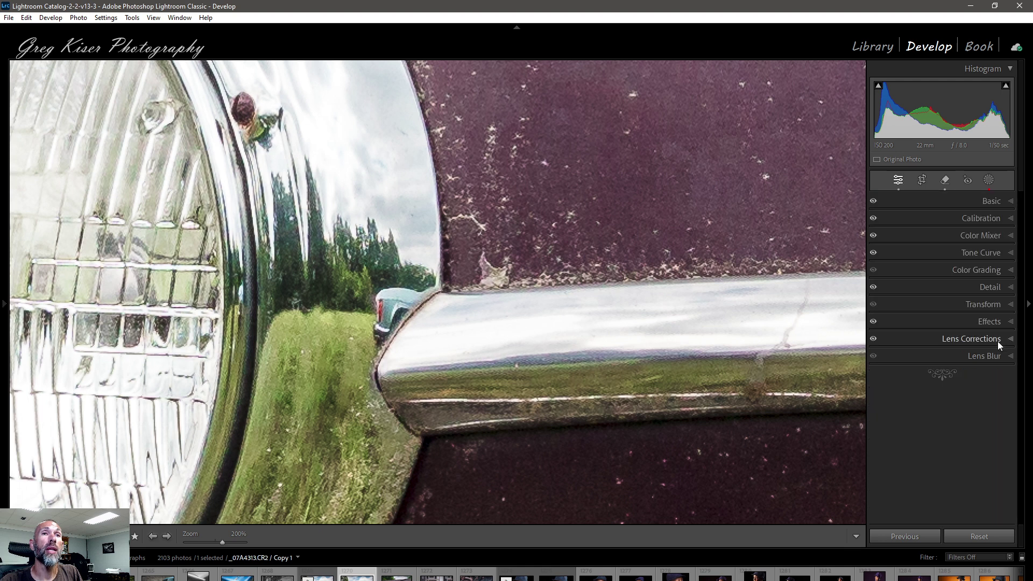
pyautogui.click(945, 186)
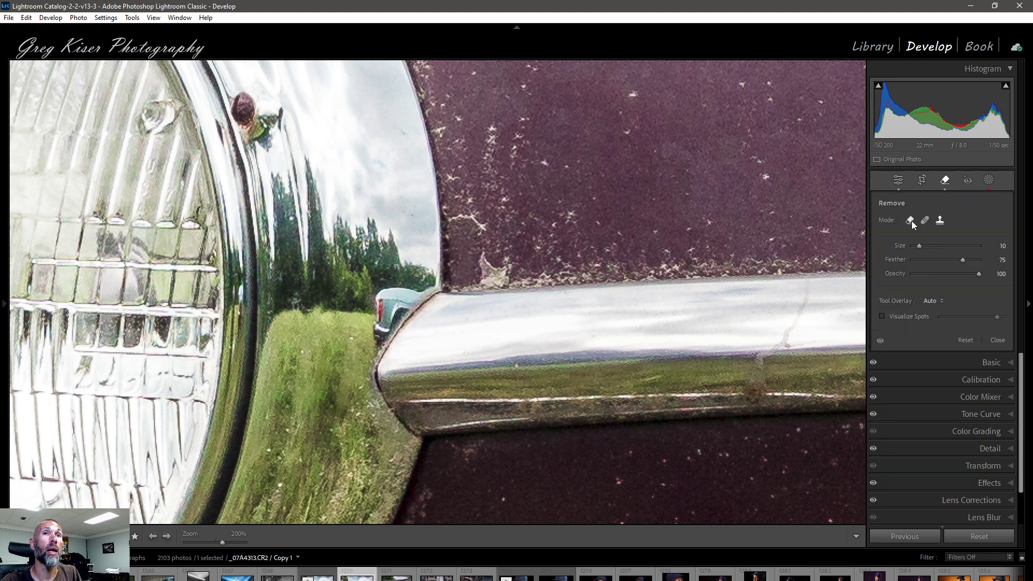
pyautogui.click(911, 220)
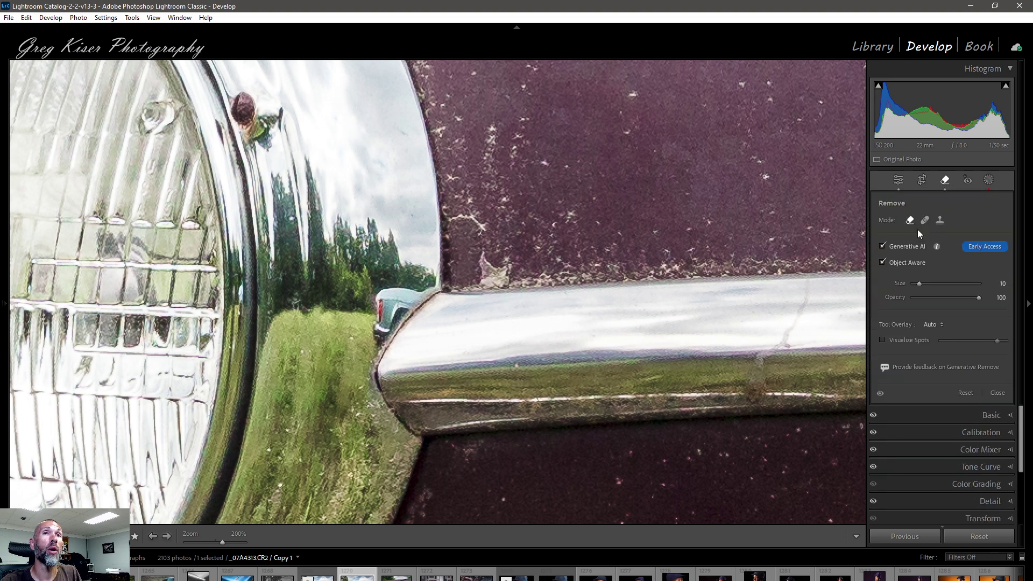
# Try removing the reflected light blue car with Generative AI and Object Aware off, using a size 8 brush.
pyautogui.click(883, 247)
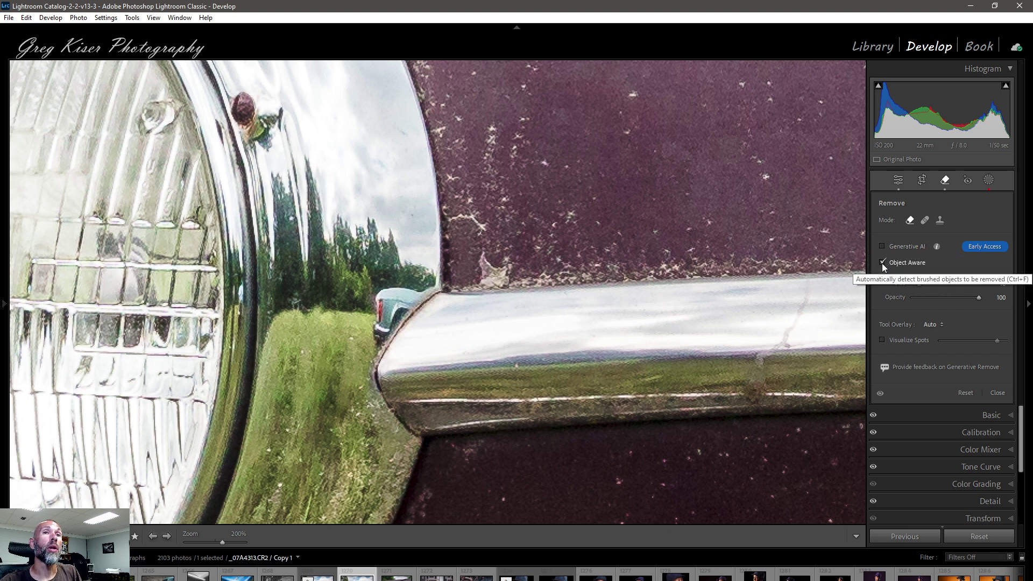
pyautogui.click(882, 263)
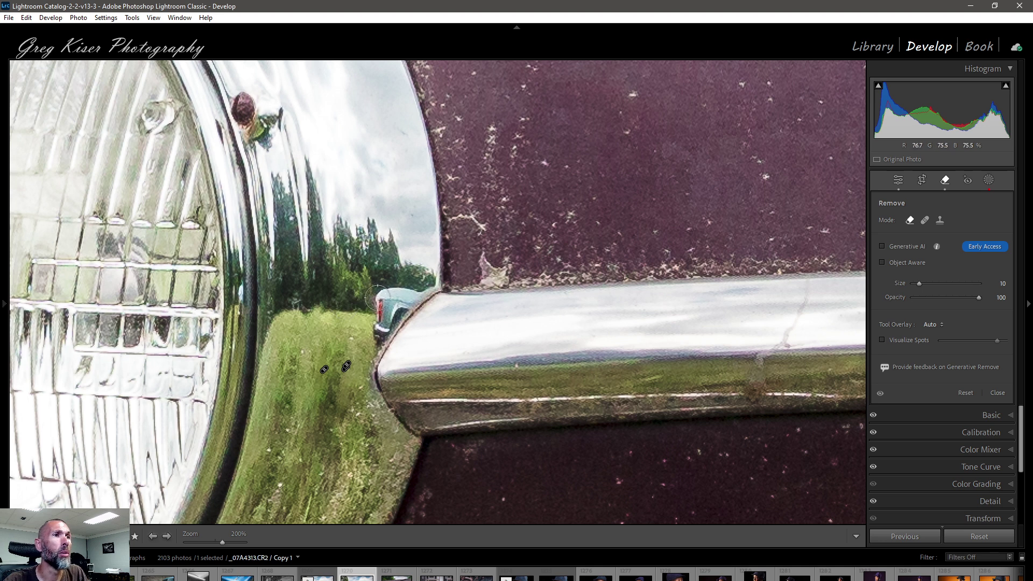
pyautogui.scroll(-2, 377, 297)
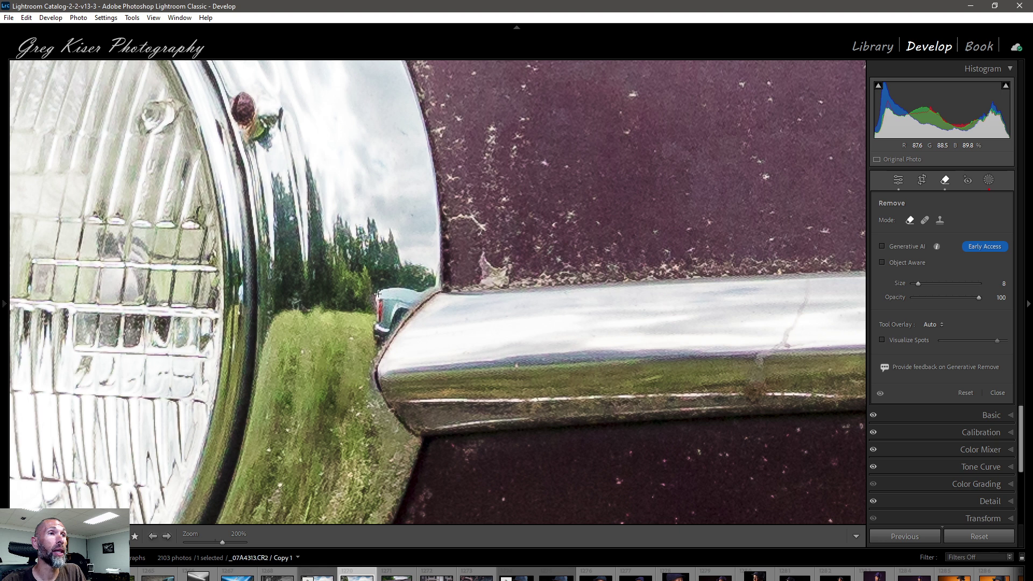
pyautogui.moveTo(379, 294)
pyautogui.mouseDown()
pyautogui.moveTo(413, 291)
pyautogui.moveTo(373, 344)
pyautogui.moveTo(368, 321)
pyautogui.moveTo(394, 303)
pyautogui.moveTo(376, 304)
pyautogui.mouseUp()
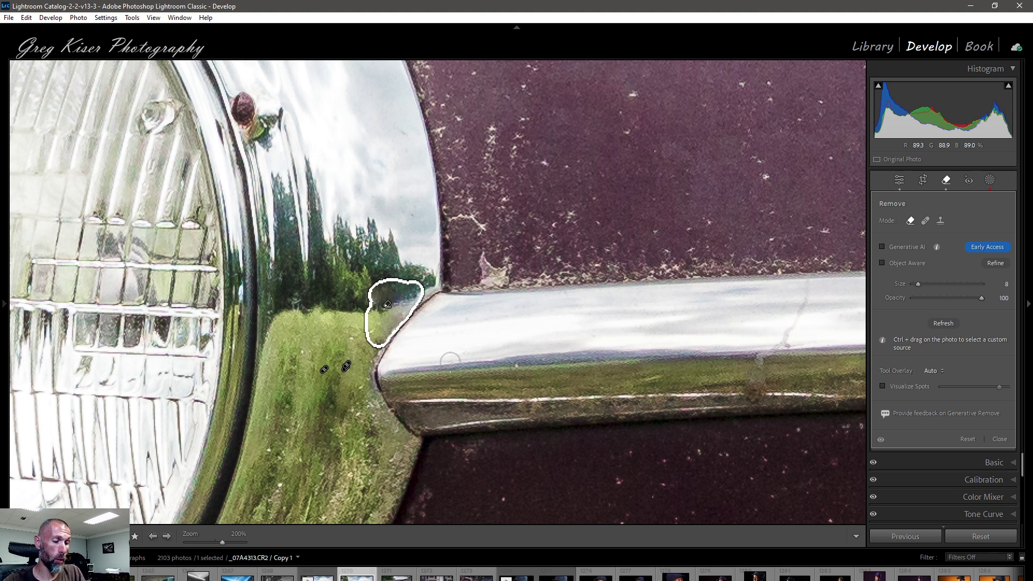
# Inspect the car removal on the chrome rim with the overlay hidden, at 100% and again at 200% zoom.
pyautogui.press('h')
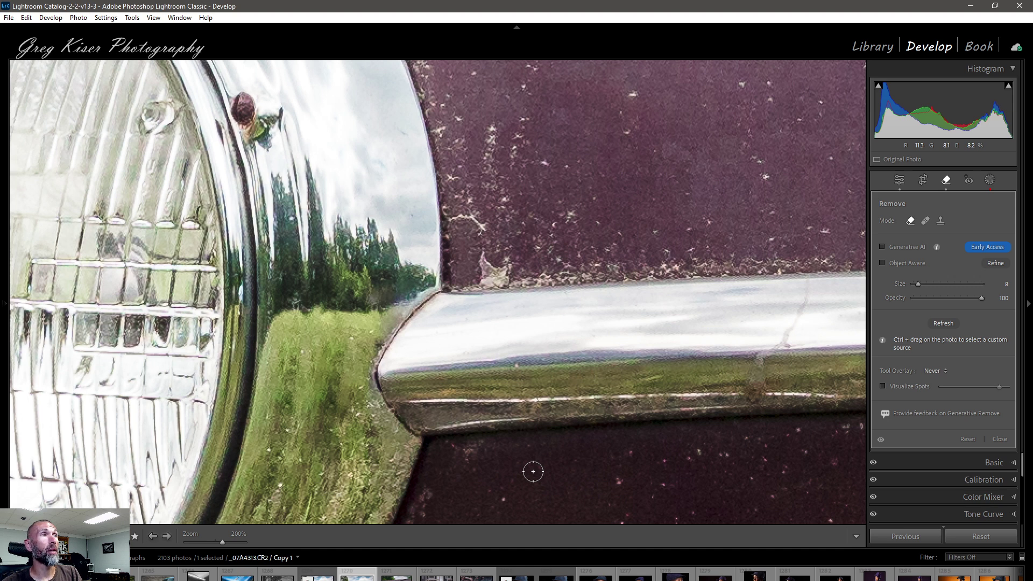
pyautogui.moveTo(2, 370)
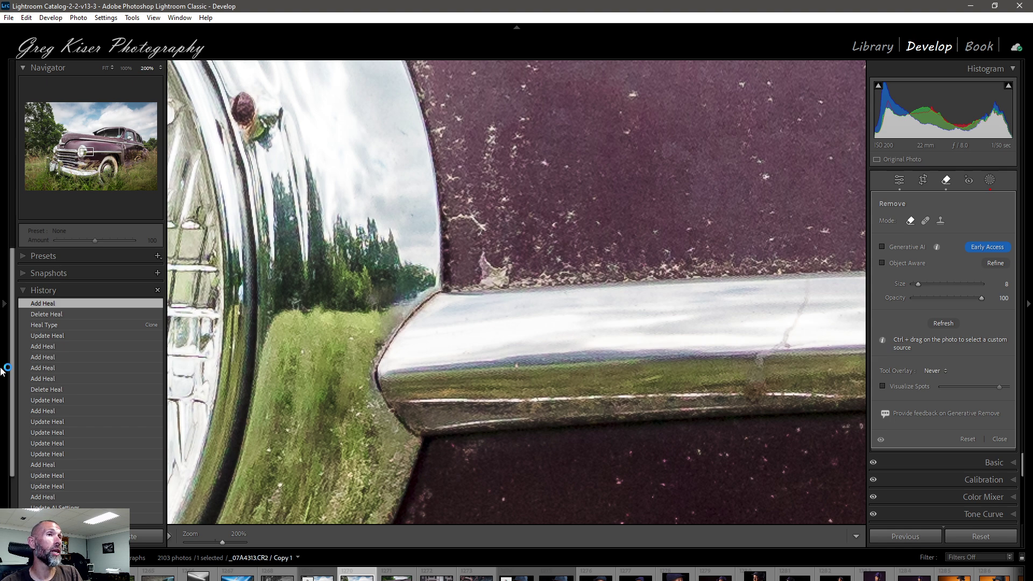
pyautogui.click(126, 69)
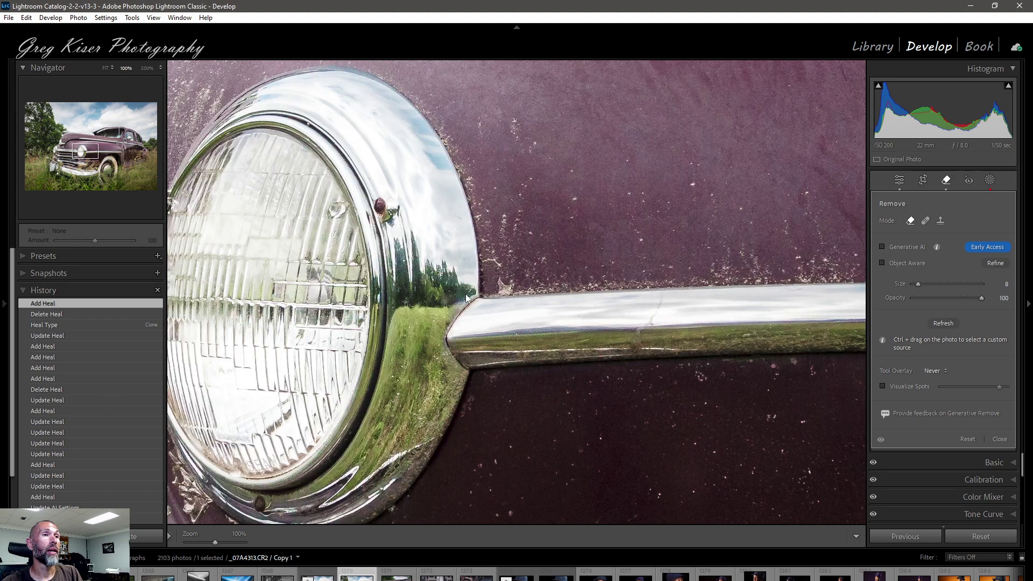
pyautogui.press('F7')
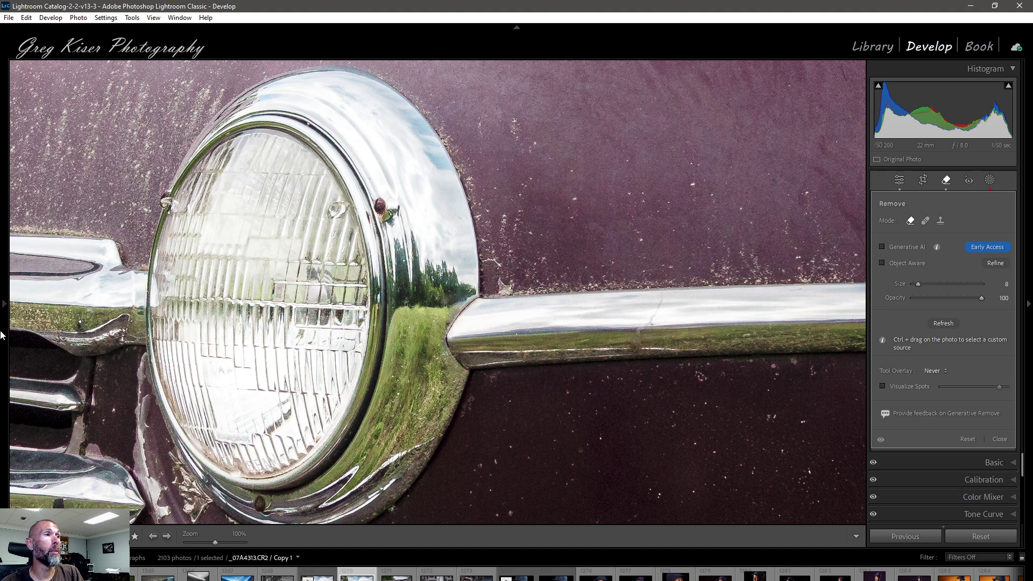
pyautogui.moveTo(3, 331)
pyautogui.click(147, 68)
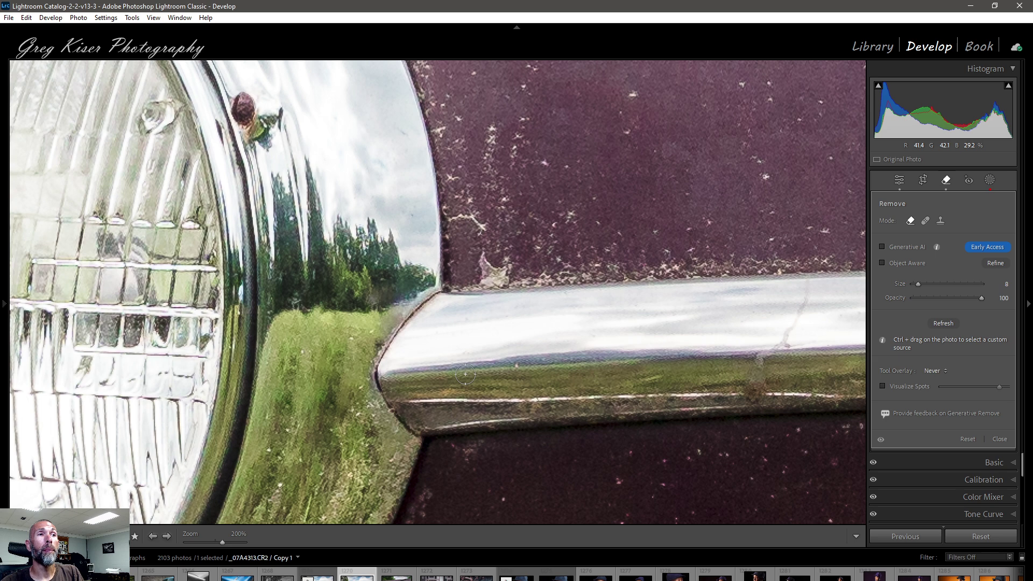
# Show the tool overlay again and delete the non-generative removal over the reflected blue car.
pyautogui.press('h')
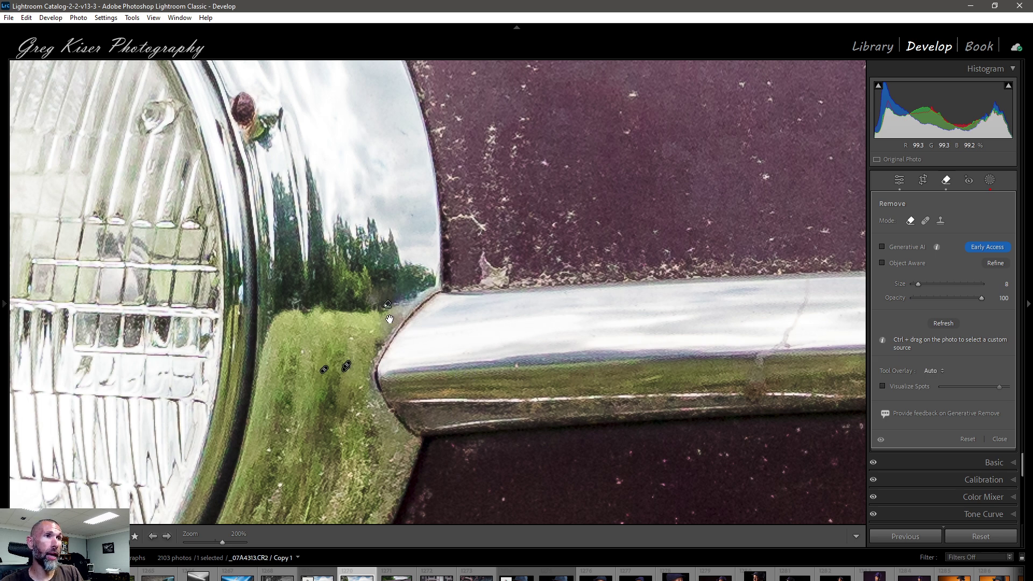
pyautogui.click(389, 317)
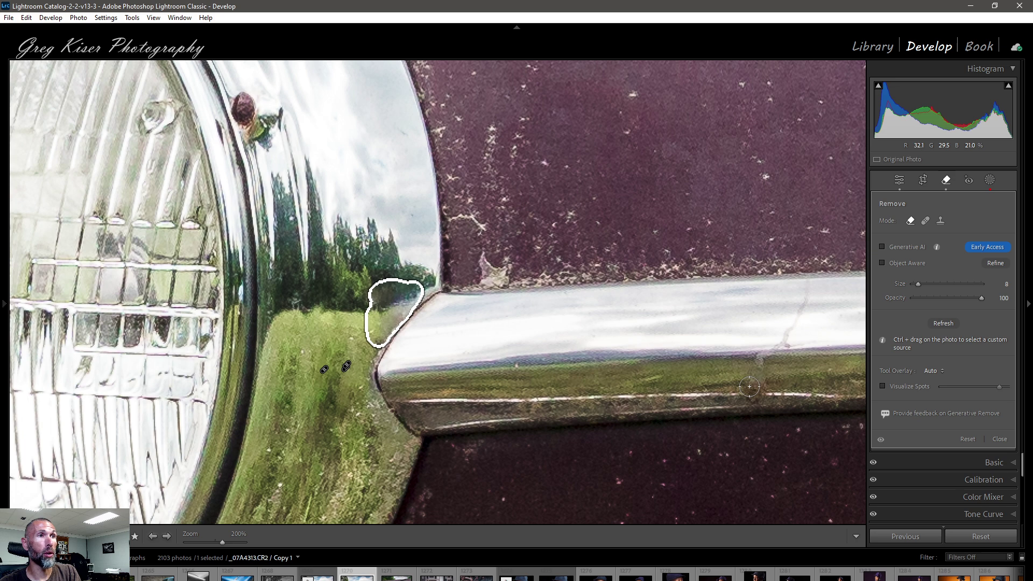
pyautogui.press('Delete')
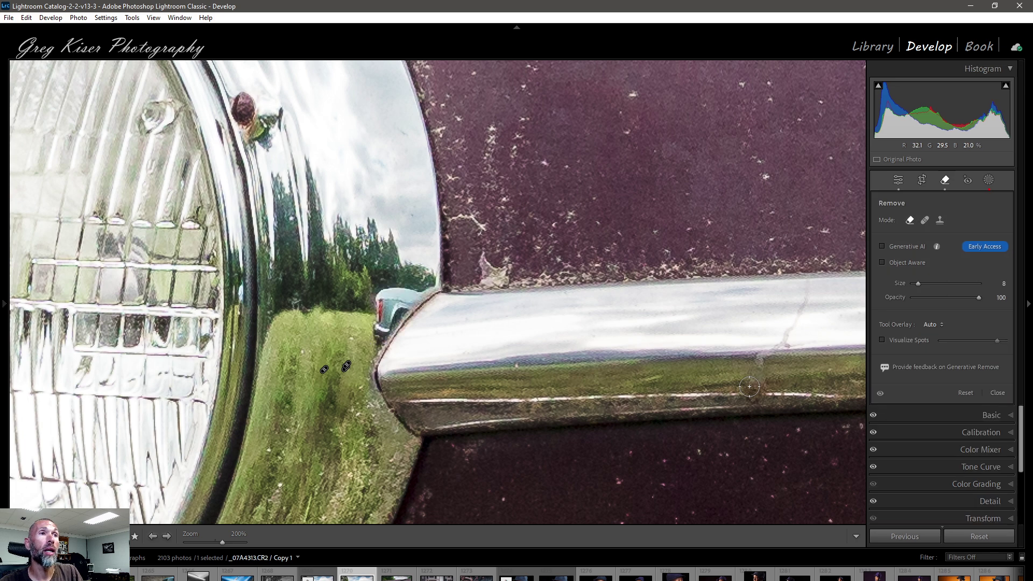
# Turn on Generative AI and Object Aware and brush over the reflected light blue car to mask it.
pyautogui.click(882, 247)
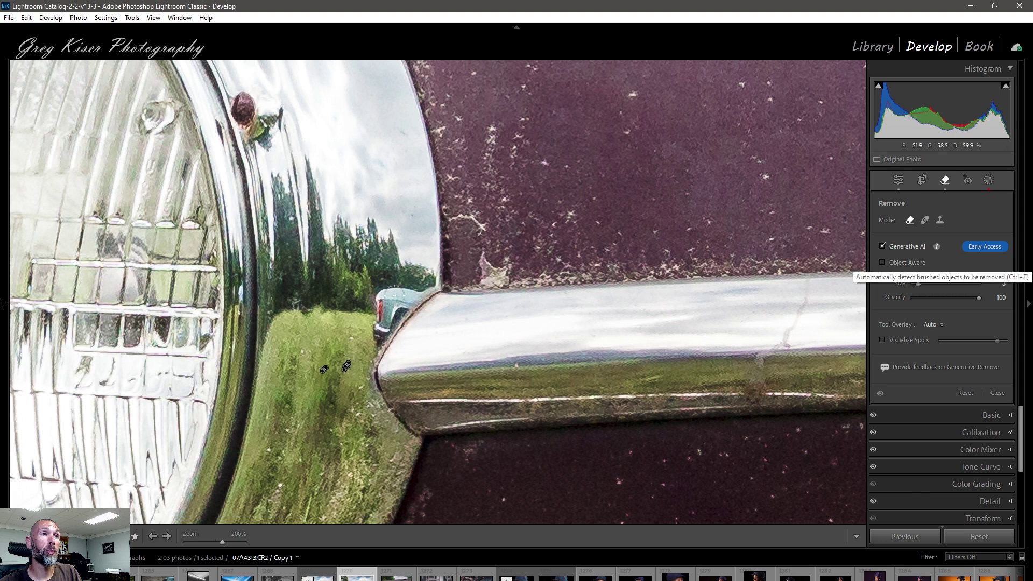
pyautogui.click(881, 262)
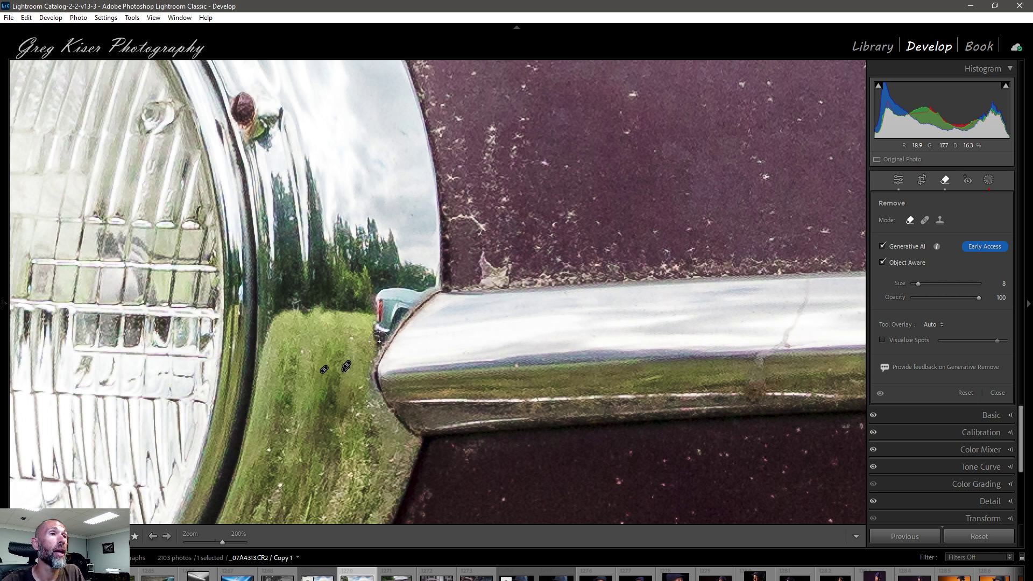
pyautogui.moveTo(379, 340)
pyautogui.mouseDown()
pyautogui.moveTo(383, 296)
pyautogui.moveTo(425, 288)
pyautogui.moveTo(383, 334)
pyautogui.mouseUp()
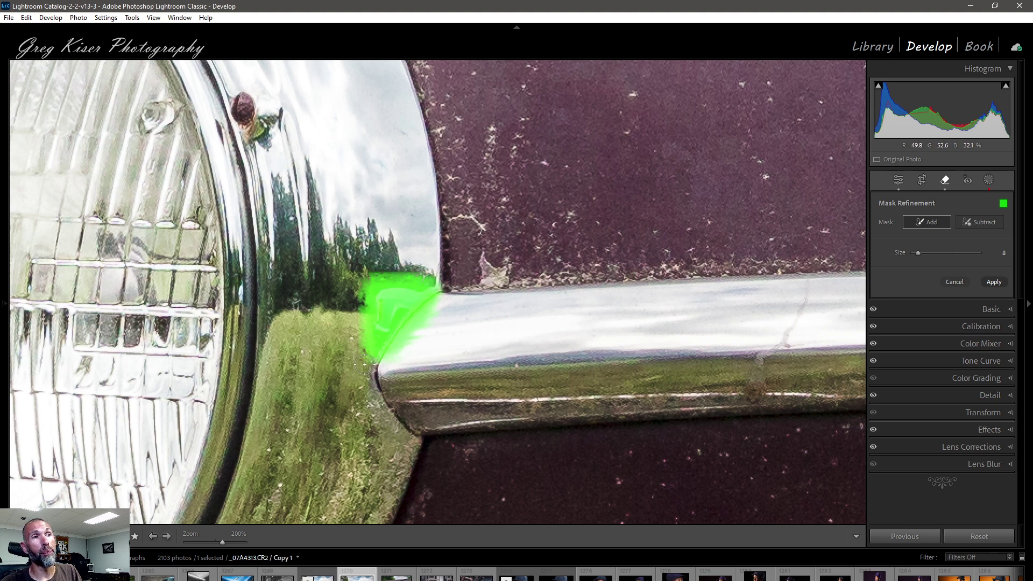
# Subtract the chrome trim and the surrounding grass and tree edges from the car's mask and apply the generative removal.
pyautogui.click(981, 222)
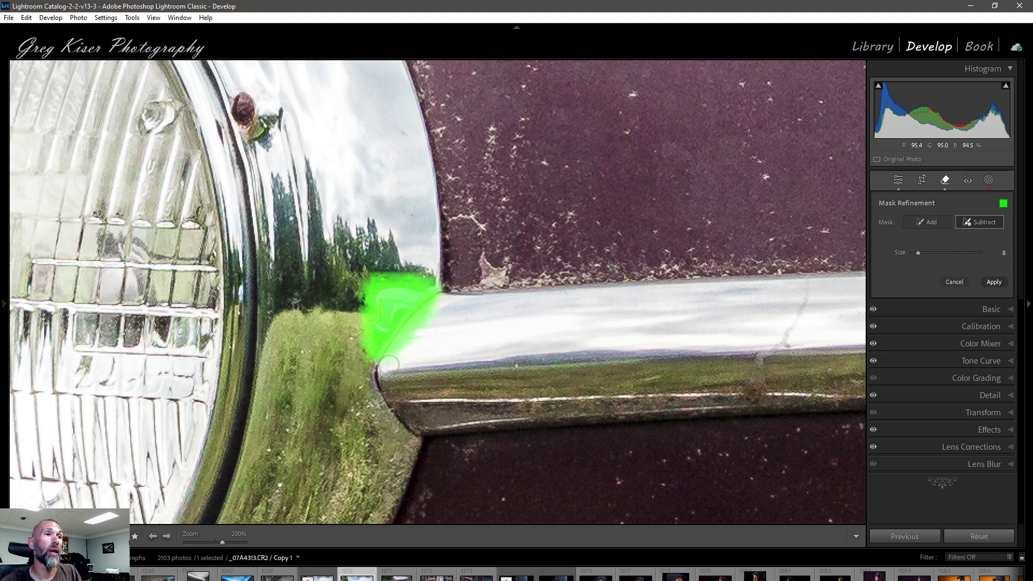
pyautogui.moveTo(388, 363)
pyautogui.mouseDown()
pyautogui.moveTo(446, 302)
pyautogui.moveTo(410, 329)
pyautogui.moveTo(386, 368)
pyautogui.moveTo(359, 369)
pyautogui.mouseUp()
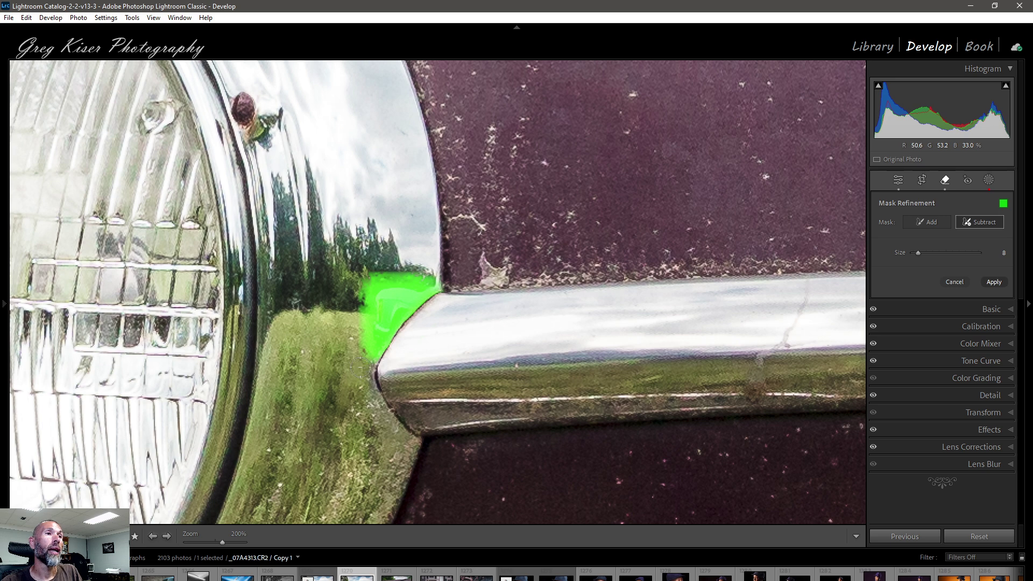
pyautogui.moveTo(350, 329)
pyautogui.mouseDown()
pyautogui.moveTo(370, 268)
pyautogui.moveTo(434, 273)
pyautogui.mouseUp()
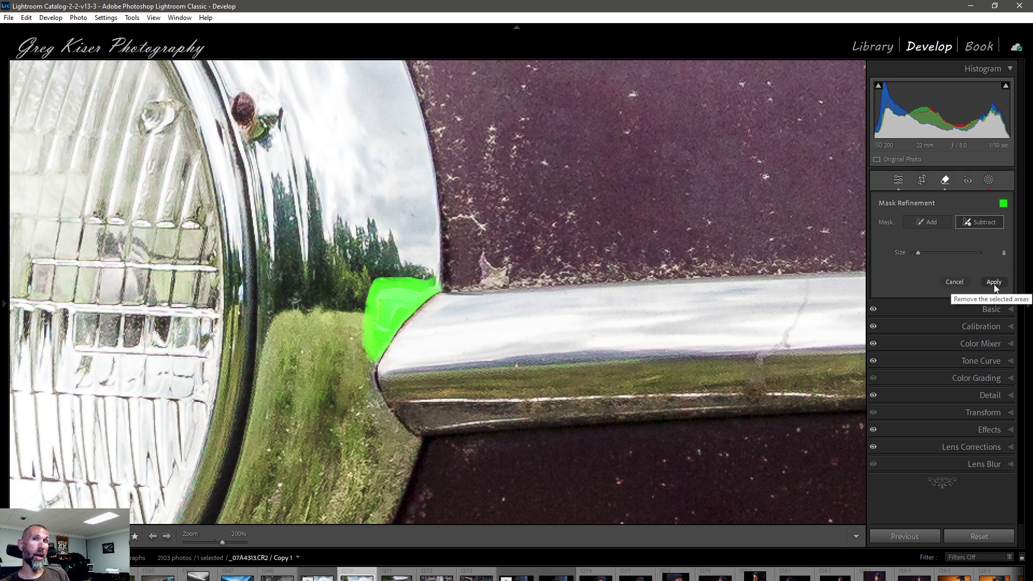
pyautogui.click(993, 283)
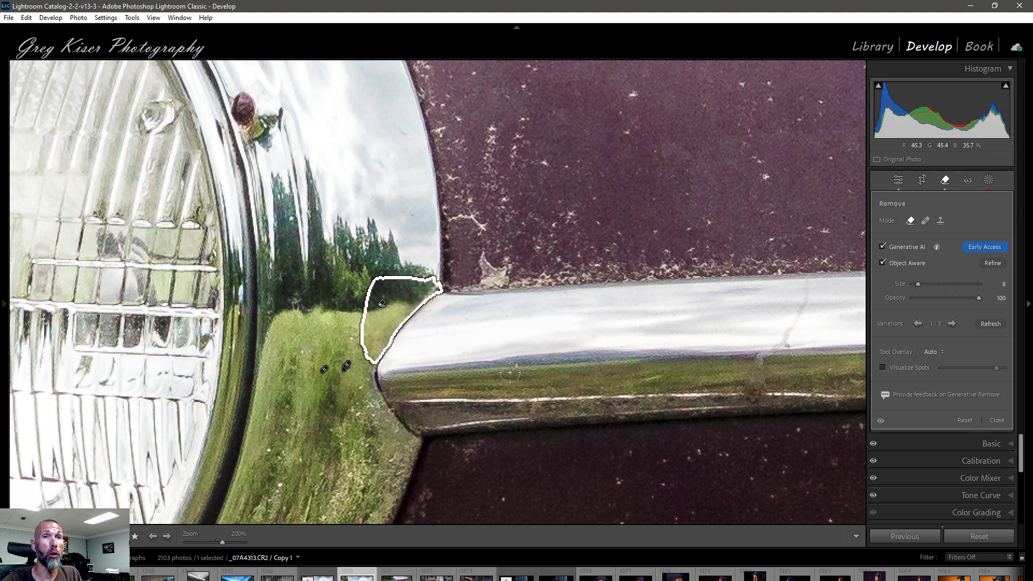
# Browse the generated variations for the car removal, choose the third one and check it without the overlay.
pyautogui.click(951, 323)
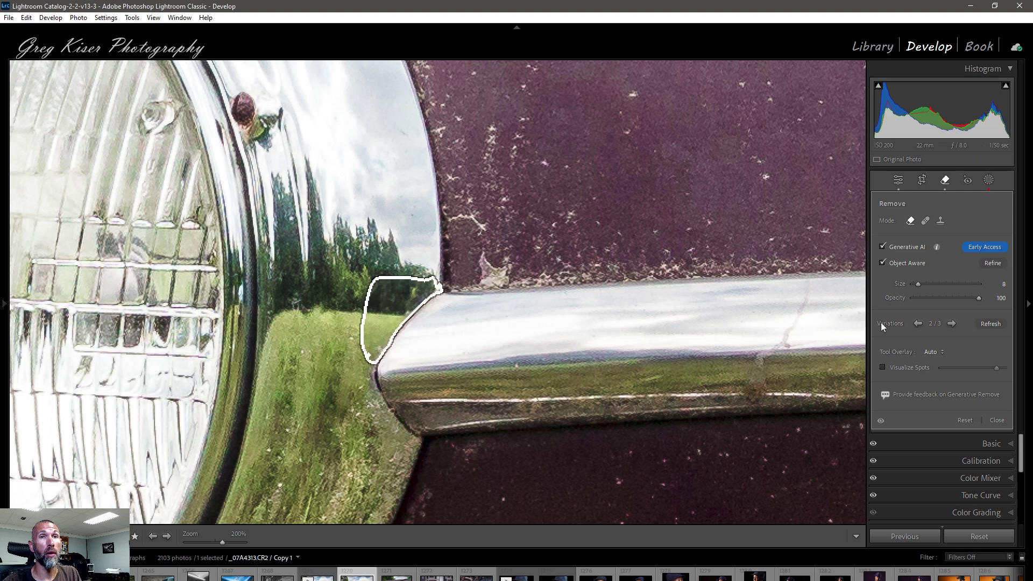
pyautogui.click(952, 324)
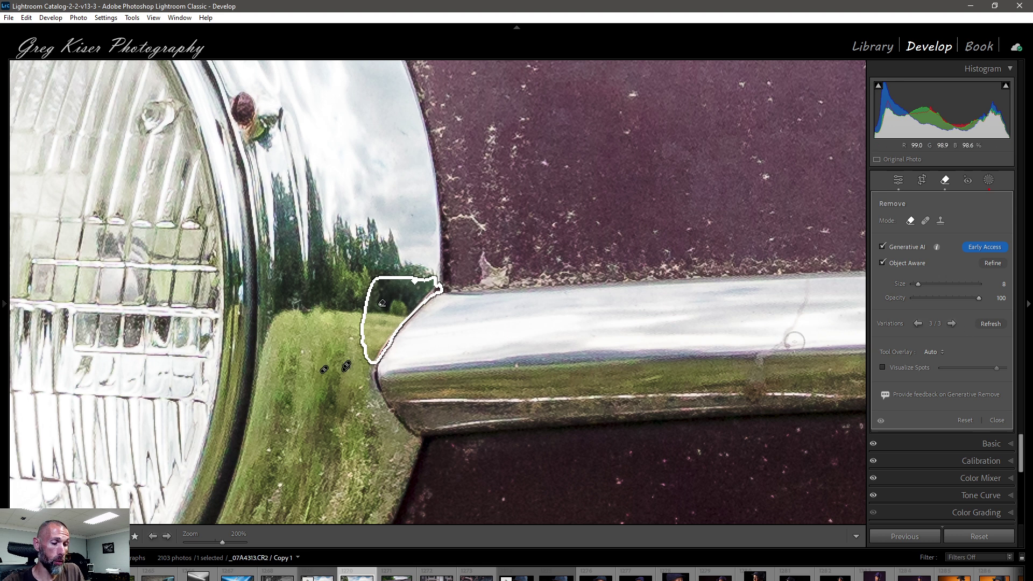
pyautogui.press('h')
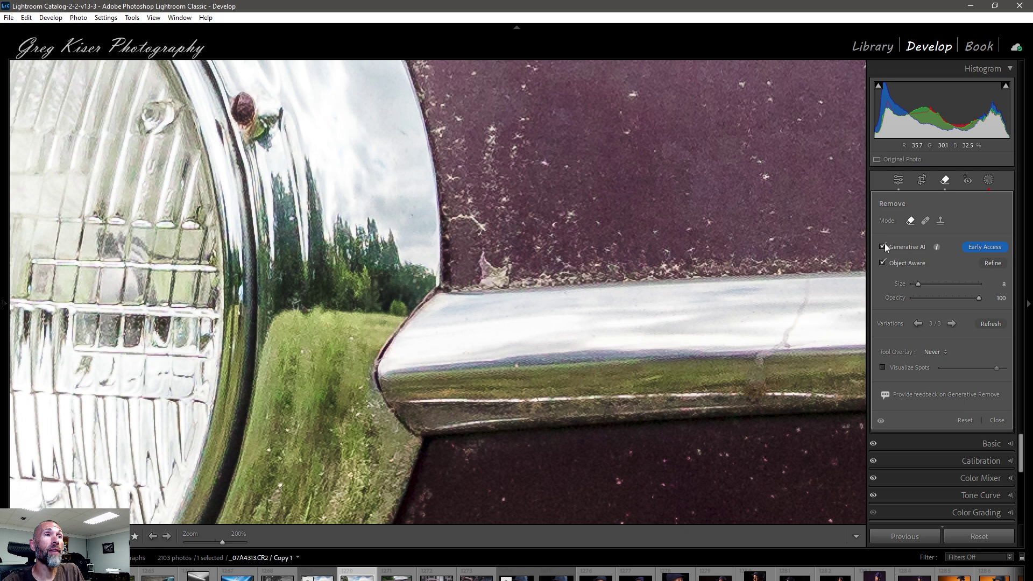
pyautogui.press('h')
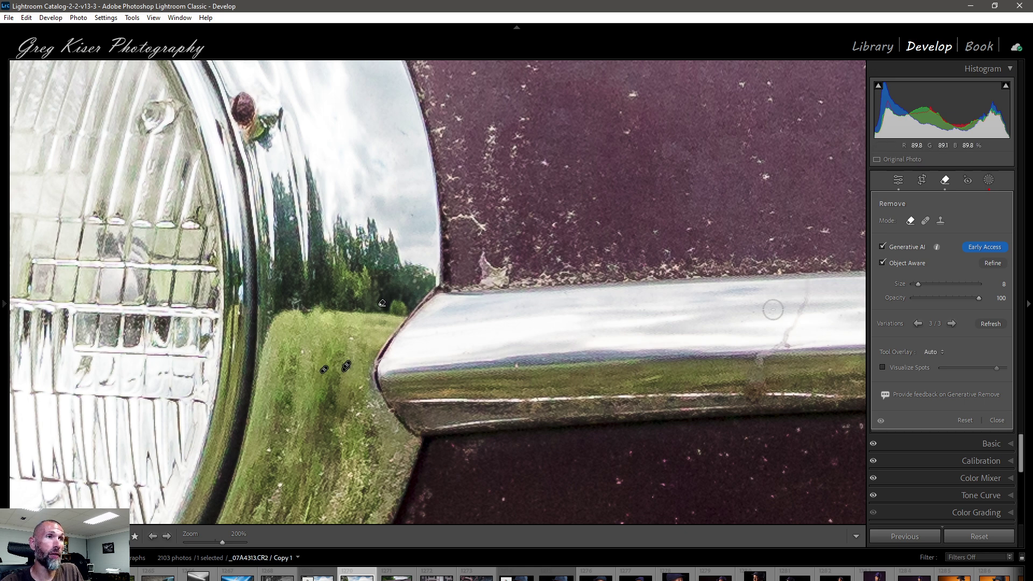
# Reopen the generative removal's mask refinement for review, cancel it and close the Remove tool.
pyautogui.click(990, 264)
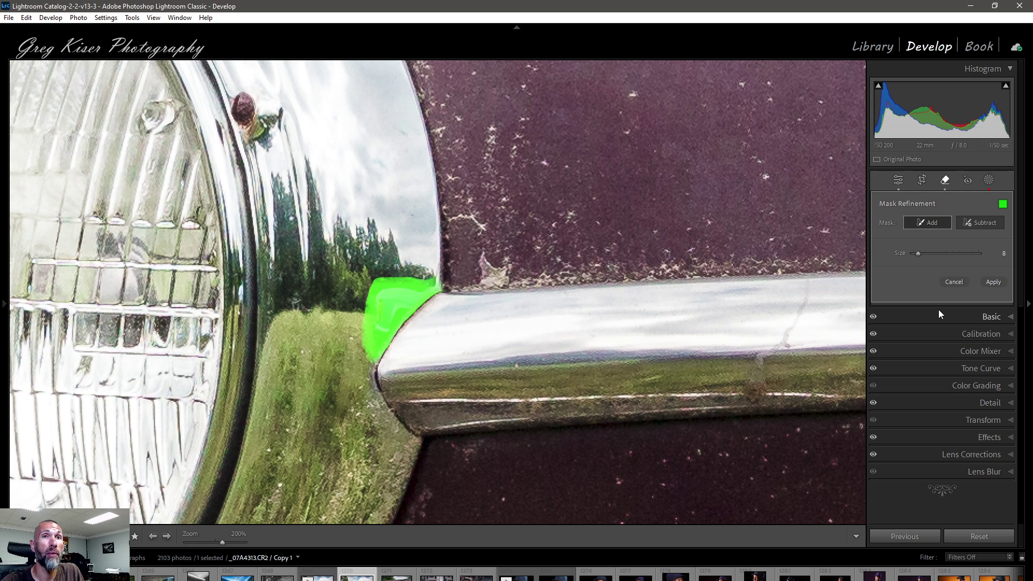
pyautogui.click(957, 284)
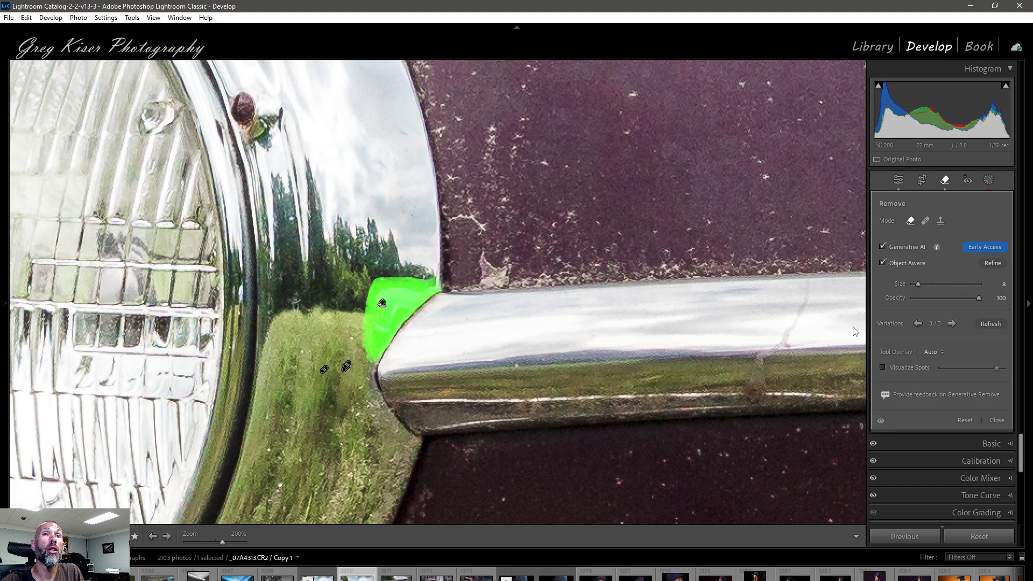
pyautogui.click(996, 420)
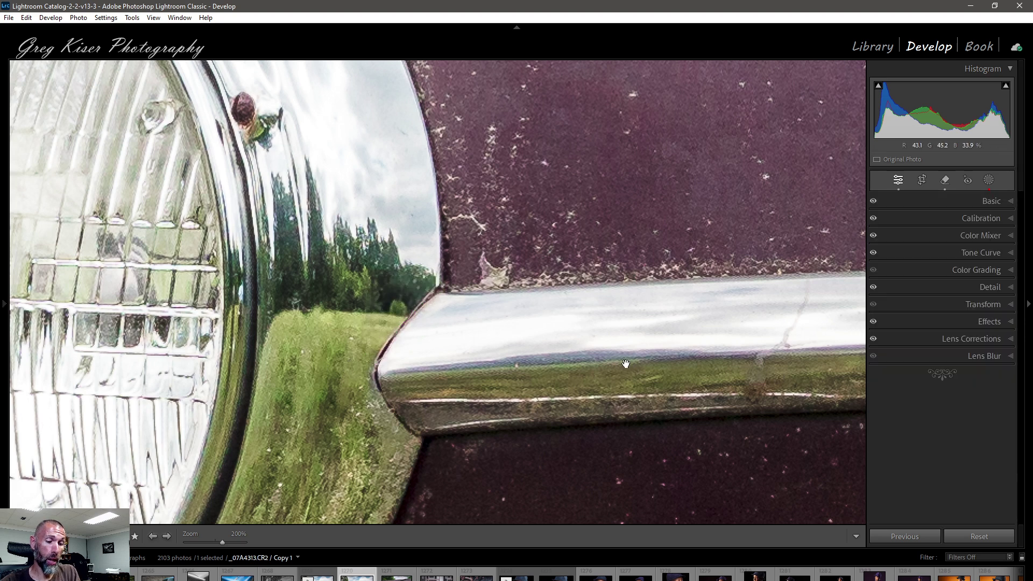
# Reopen the Remove tool and toggle the visibility of all removals to compare the chrome reflection with and without them.
pyautogui.click(945, 181)
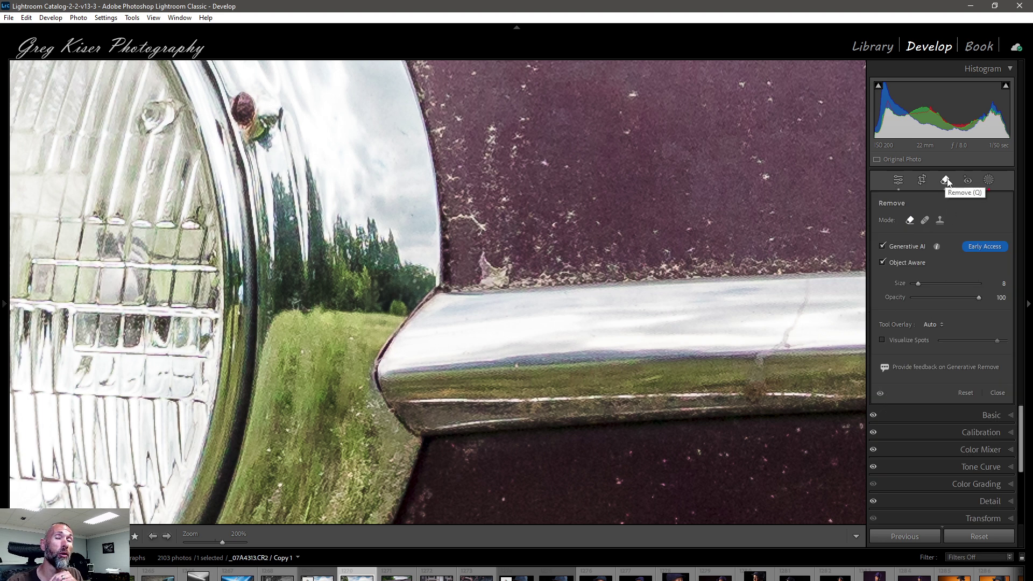
pyautogui.click(880, 394)
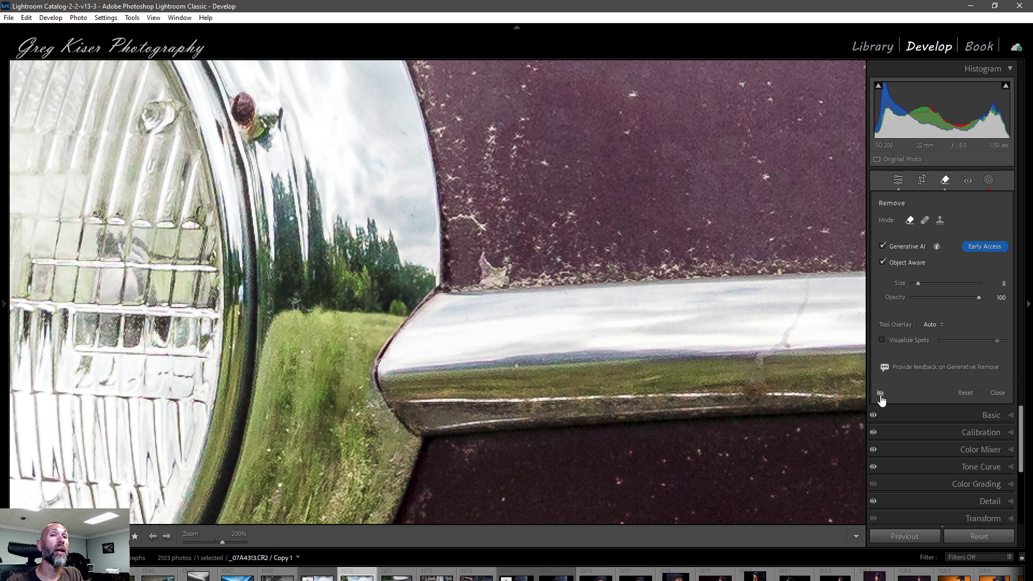
pyautogui.click(880, 394)
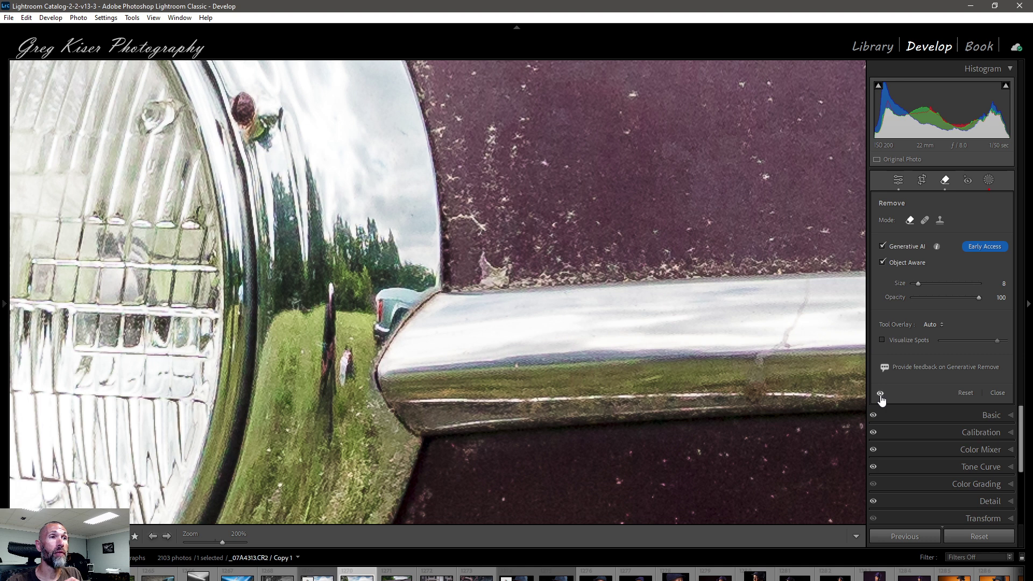
# Show the removals again, close the Remove tool and return to the view of the whole car.
pyautogui.click(880, 395)
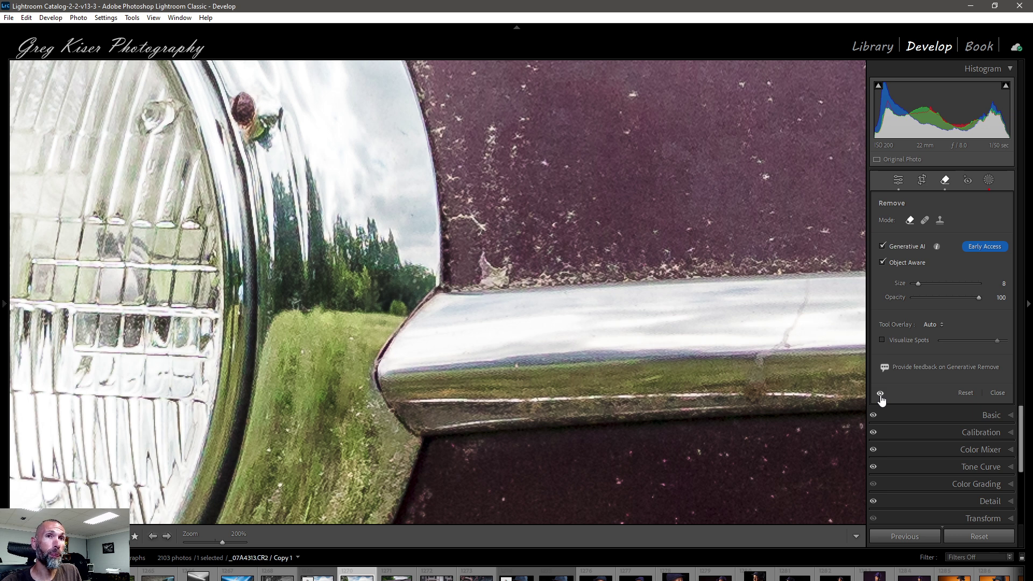
pyautogui.click(997, 393)
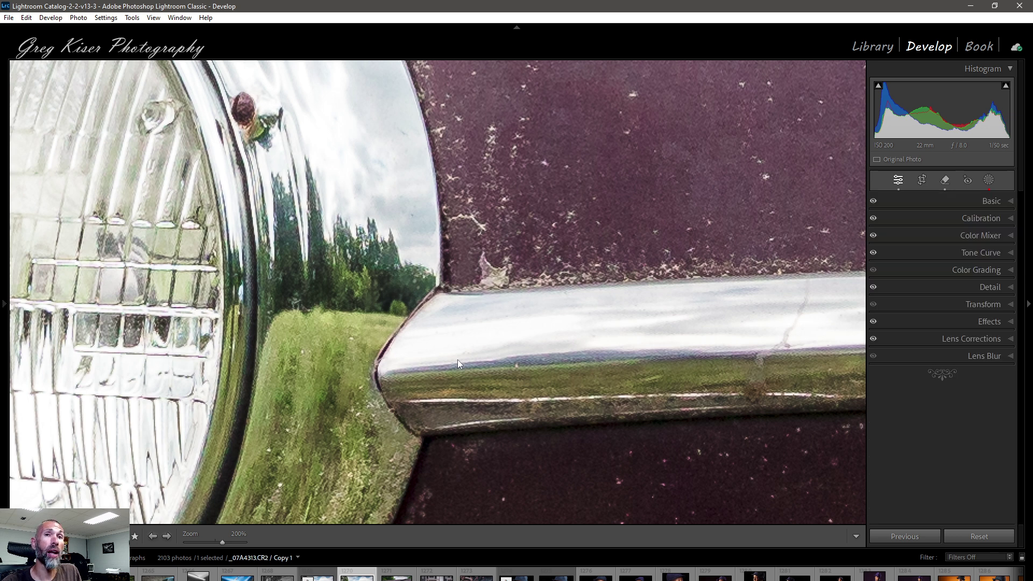
pyautogui.click(374, 345)
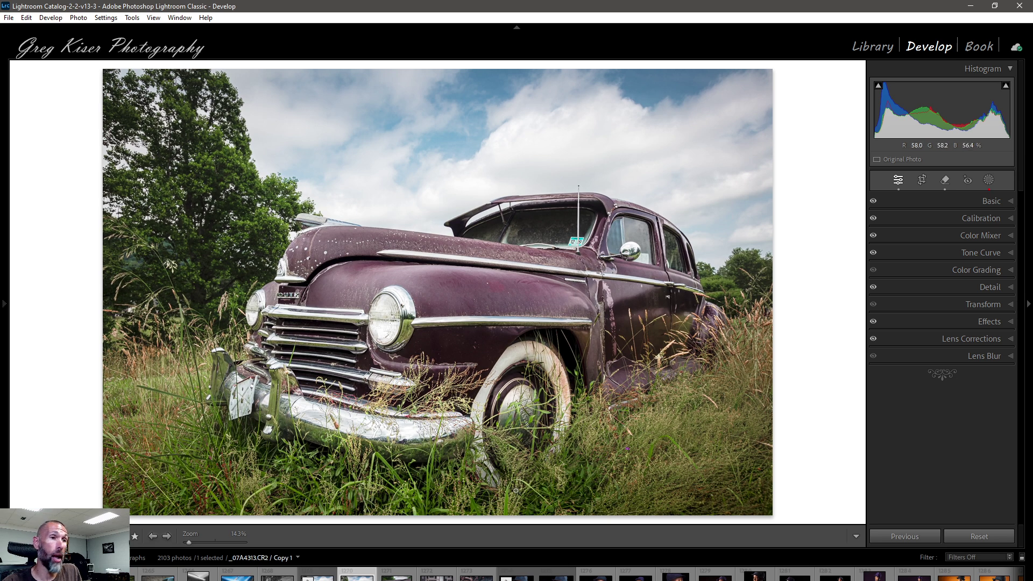
# Switch to the portrait with the blue hat and activate the Remove tool in Clone mode with a feather of 24.
pyautogui.click(556, 574)
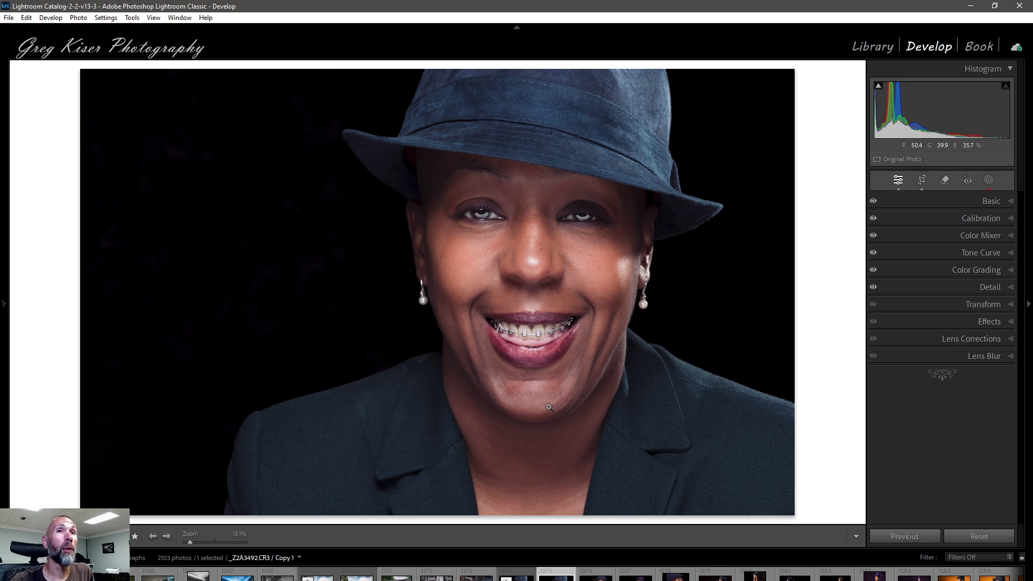
pyautogui.click(944, 181)
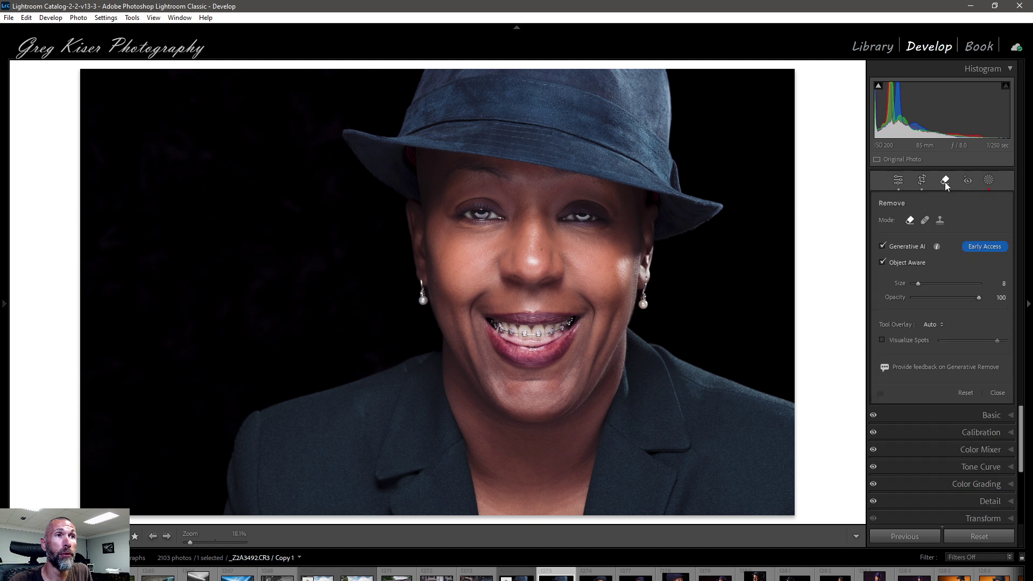
pyautogui.click(941, 221)
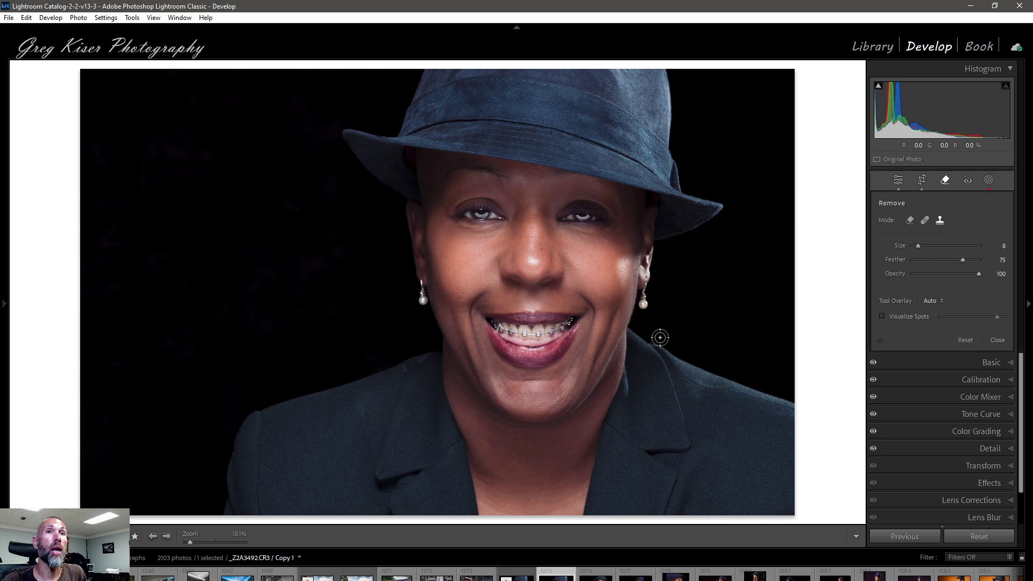
pyautogui.click(940, 220)
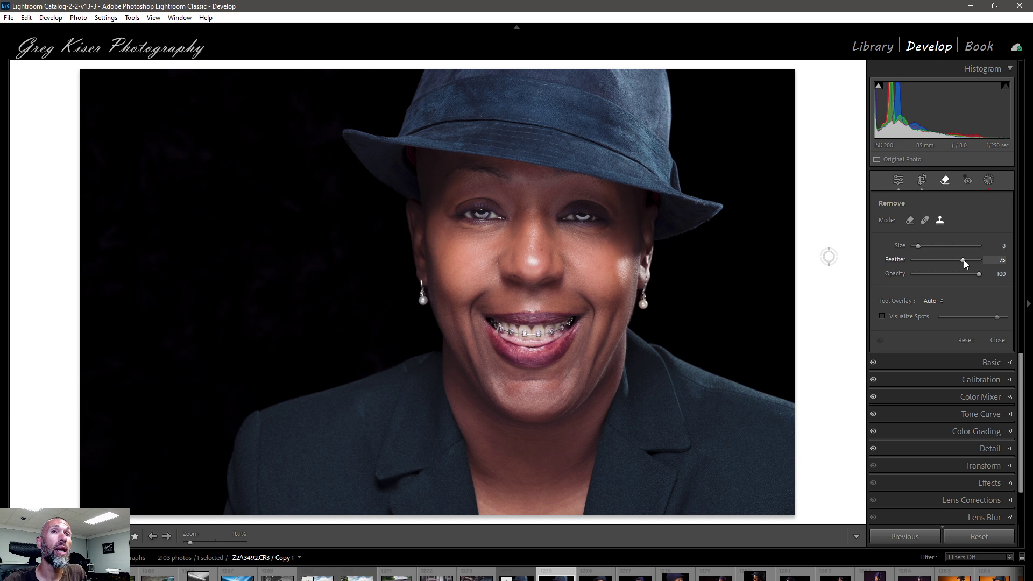
pyautogui.moveTo(961, 260); pyautogui.dragTo(934, 260)
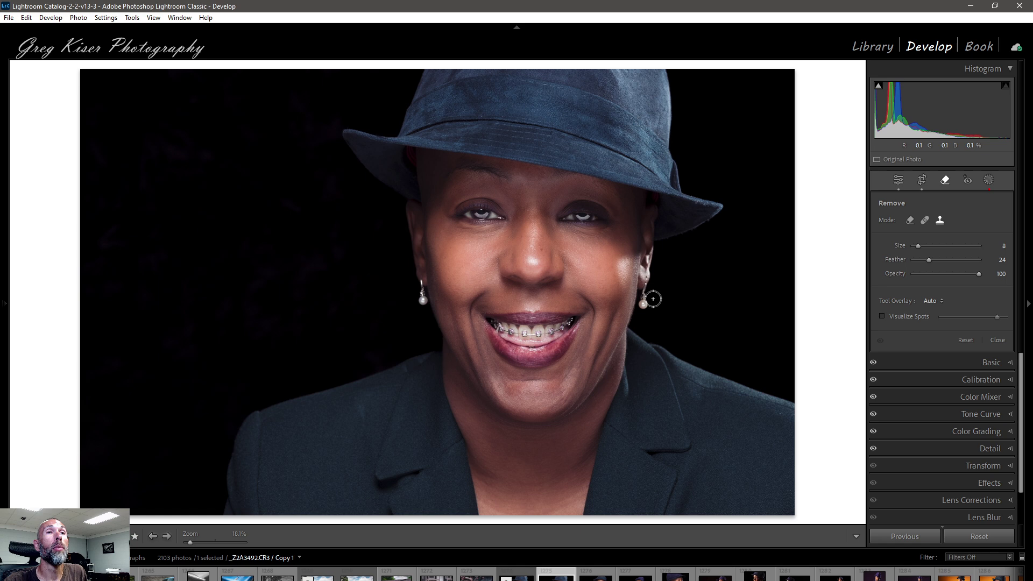
# Clone over the pearl of the earring on the photo's left side with brush size 43 and feather 10.
pyautogui.click(422, 301)
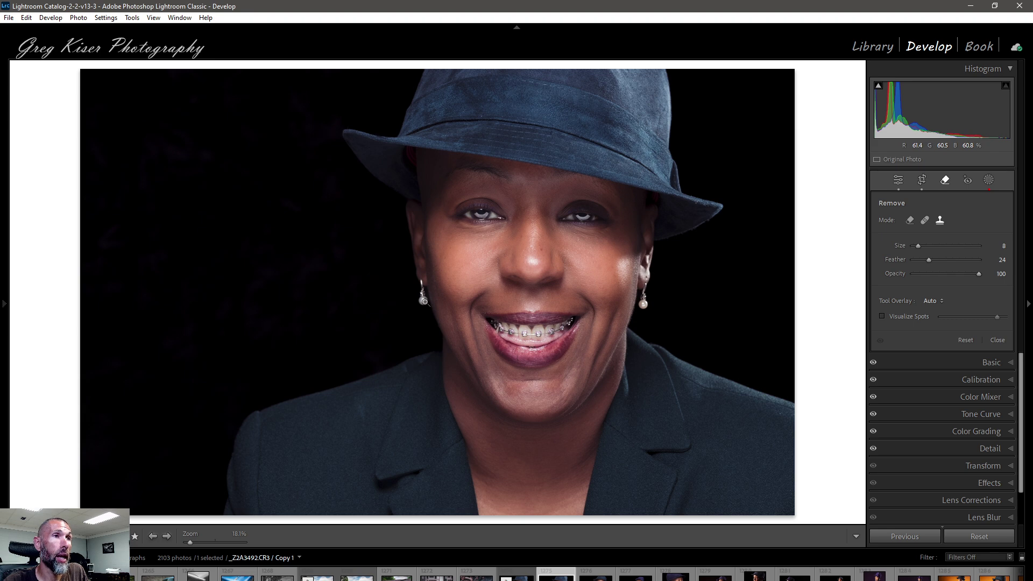
pyautogui.press('z')
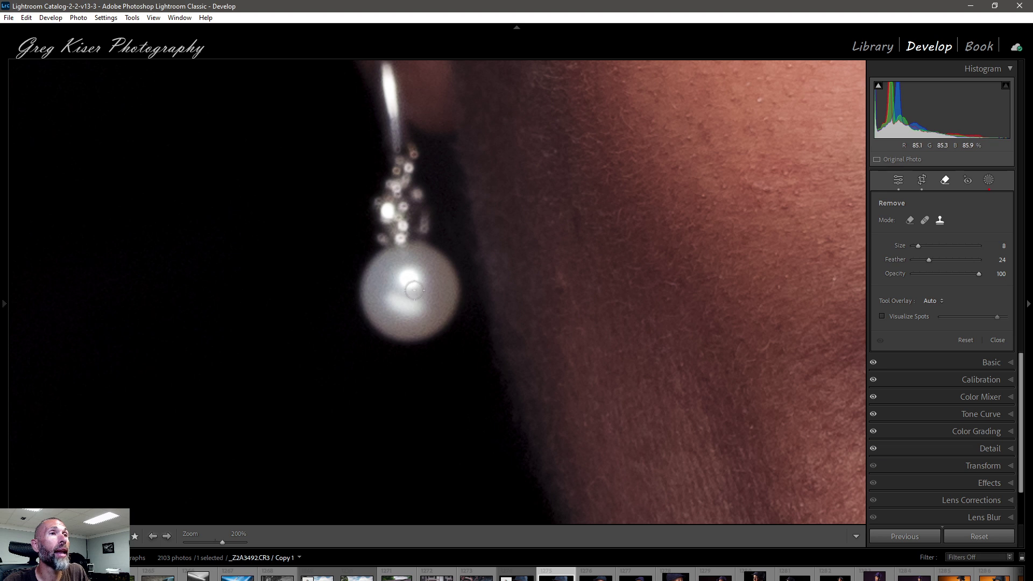
pyautogui.scroll(8, 414, 290)
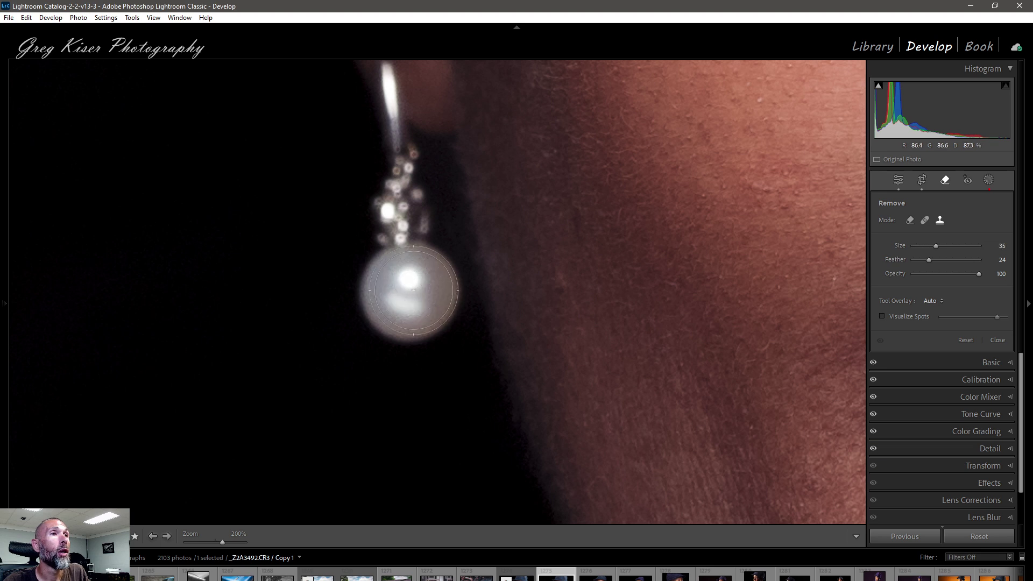
pyautogui.scroll(5, 413, 290)
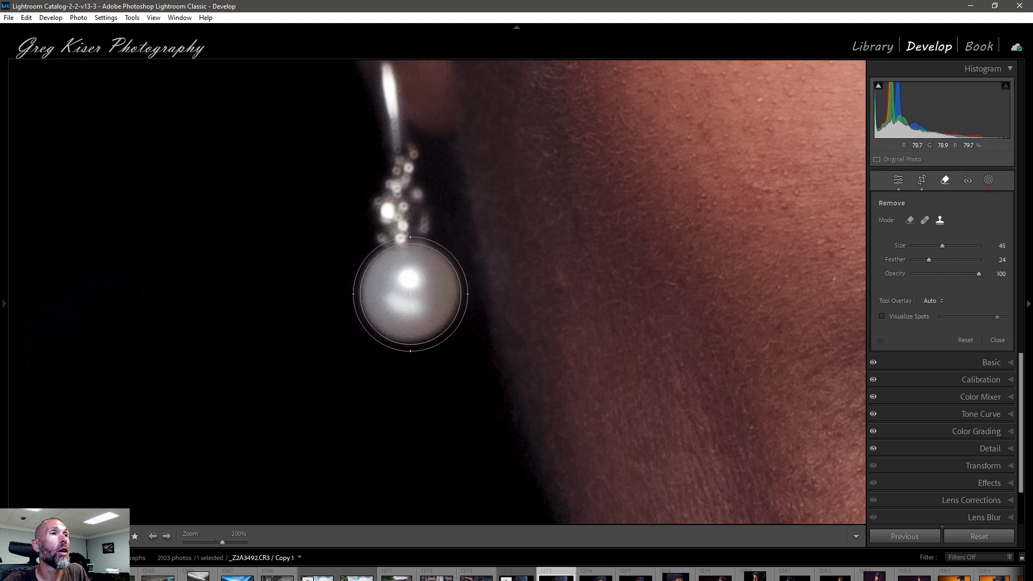
pyautogui.scroll(1, 410, 294)
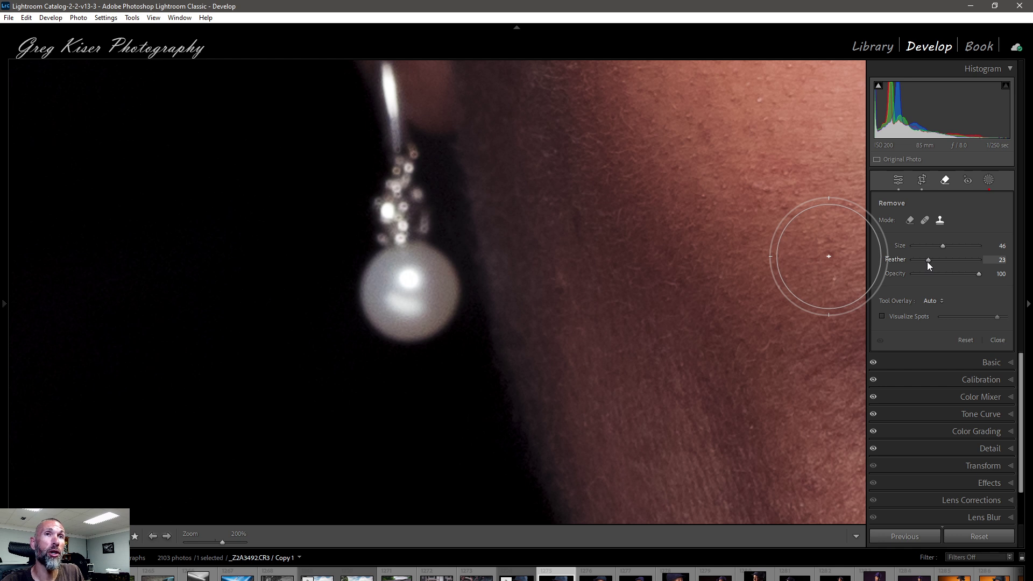
pyautogui.moveTo(927, 261); pyautogui.dragTo(918, 260)
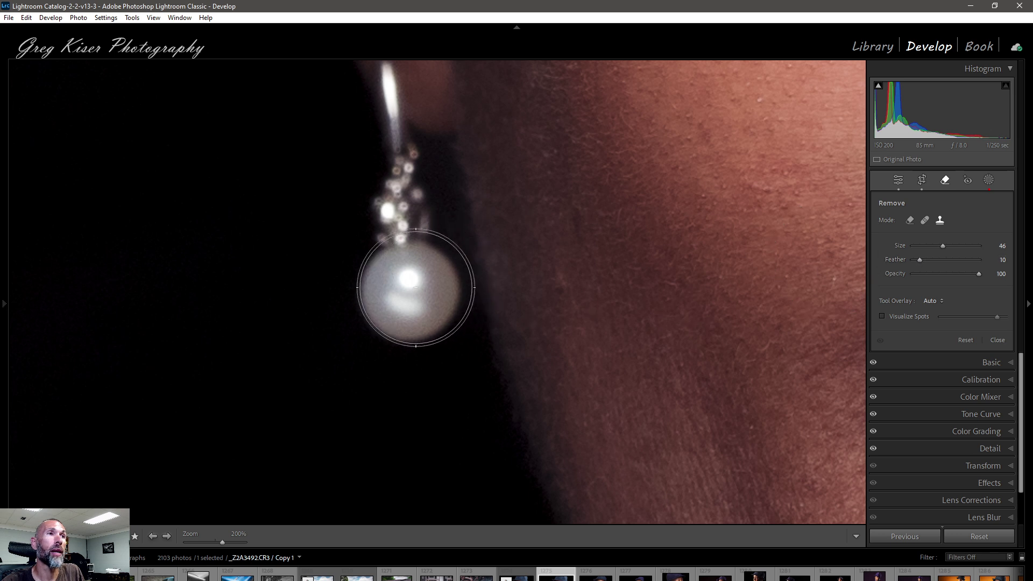
pyautogui.scroll(-2, 412, 292)
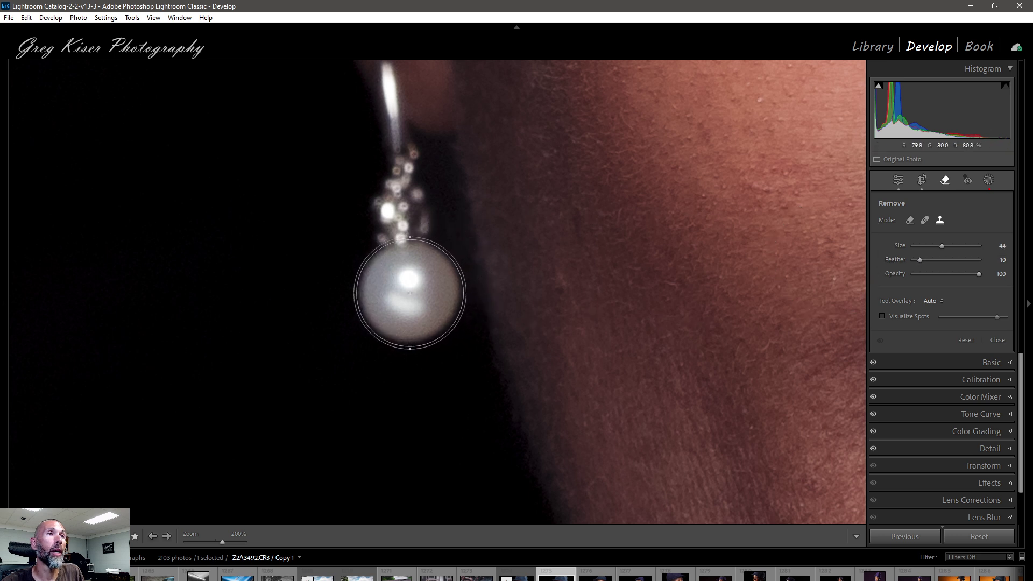
pyautogui.scroll(-1, 409, 292)
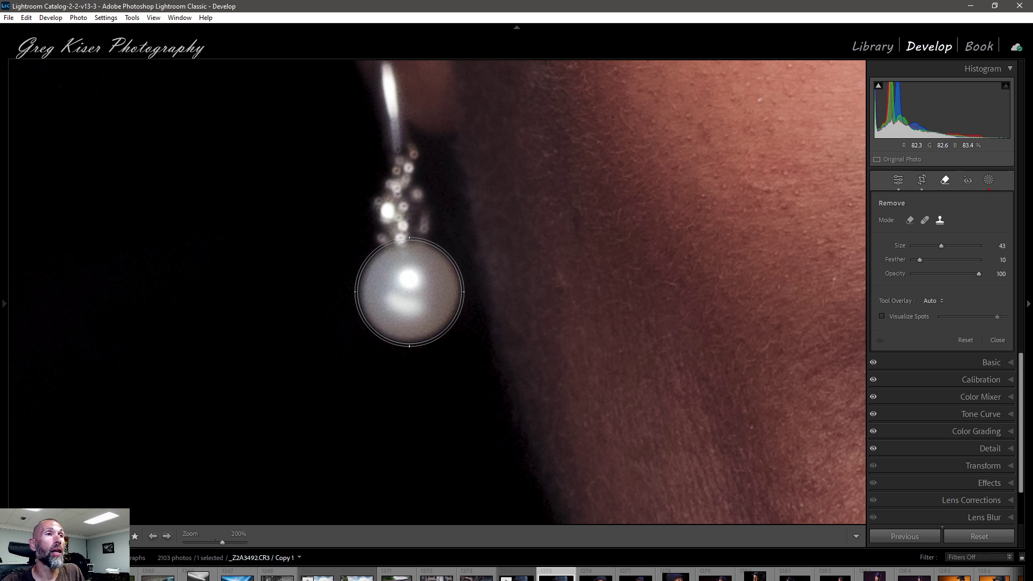
pyautogui.click(409, 293)
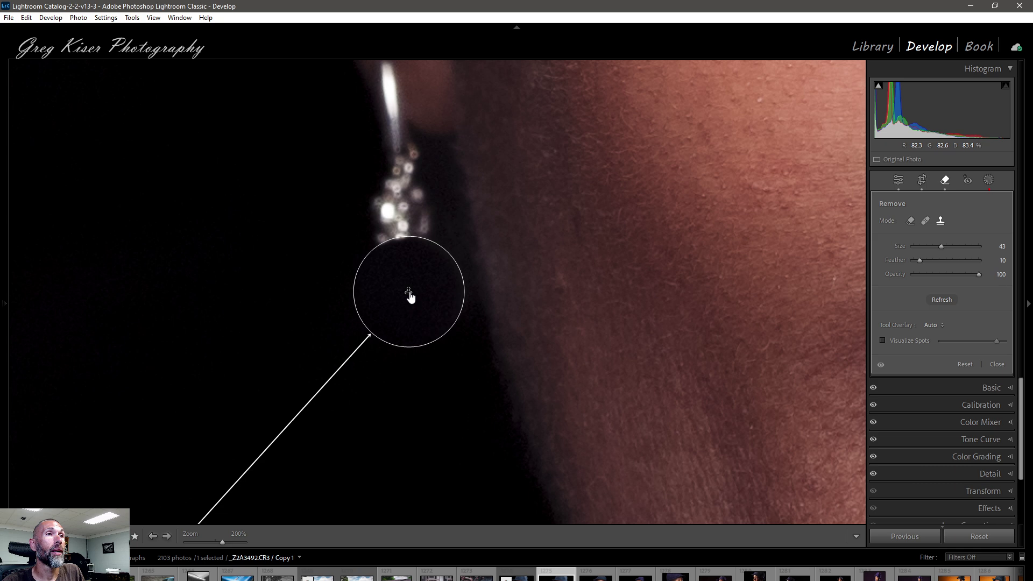
# View the portrait at 100%, reduce the brush size to 21 and move the earring clone spot's source onto the cheek skin.
pyautogui.click(482, 404)
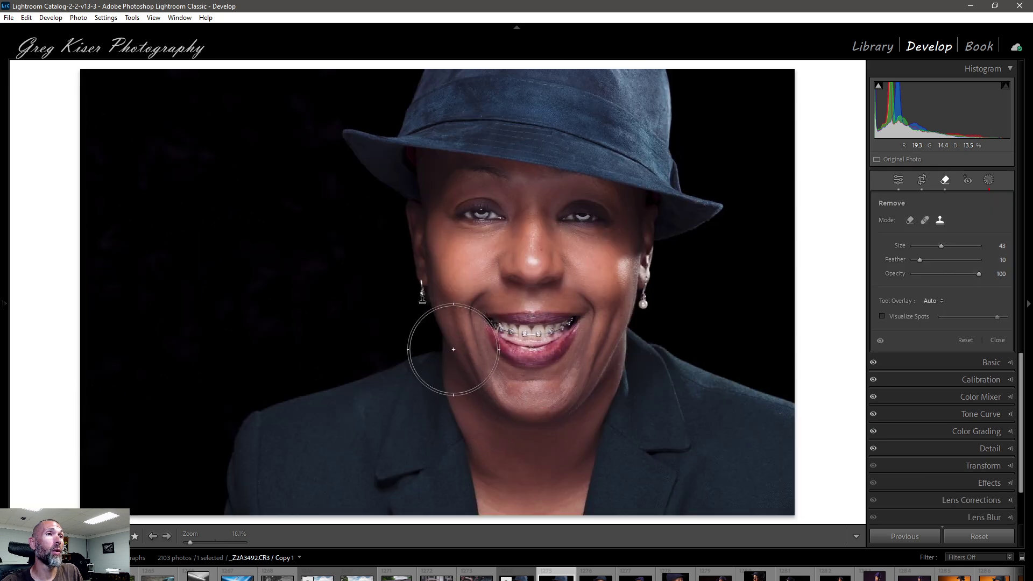
pyautogui.moveTo(3, 303)
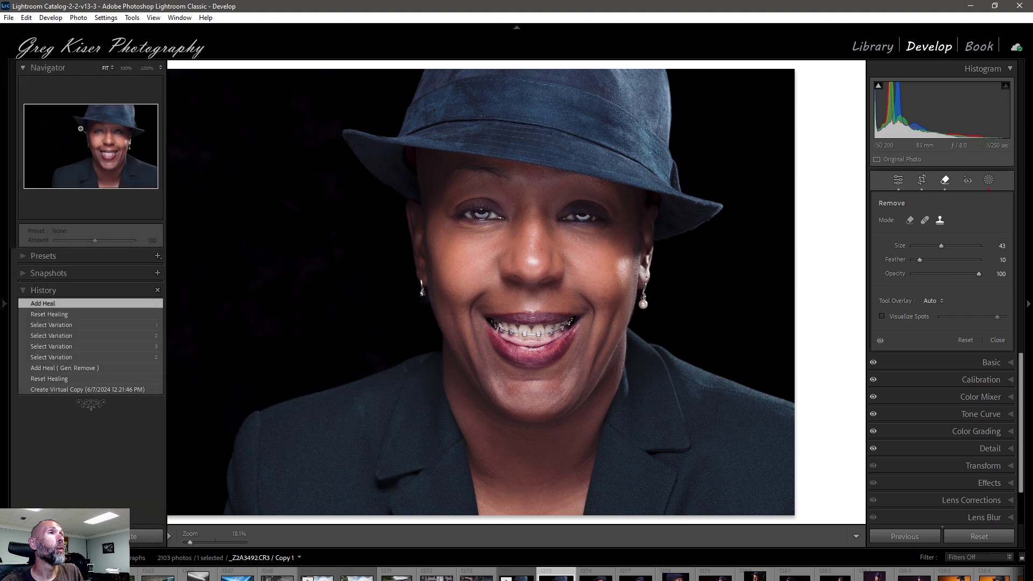
pyautogui.click(126, 68)
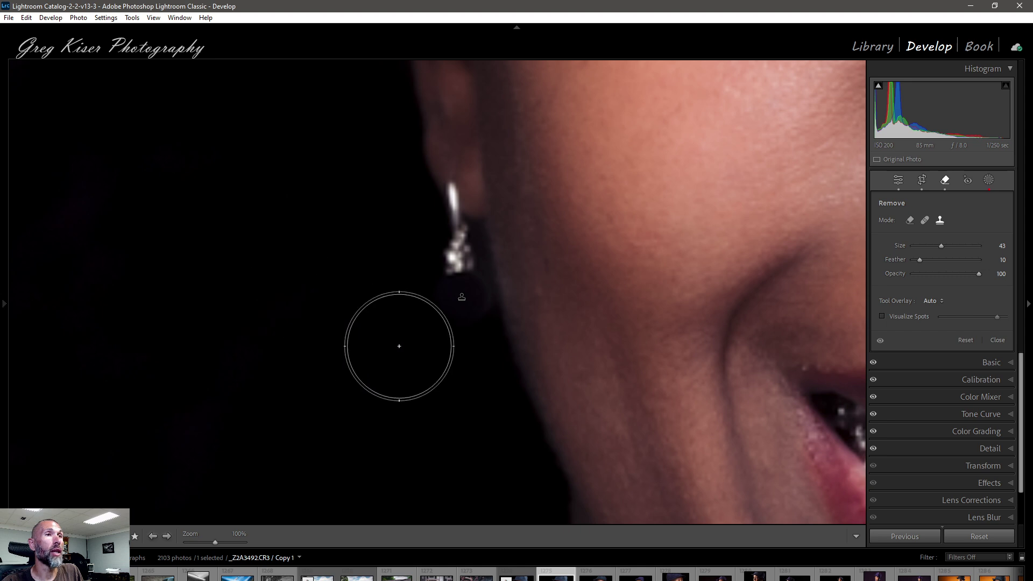
pyautogui.scroll(-4, 461, 298)
pyautogui.click(461, 296)
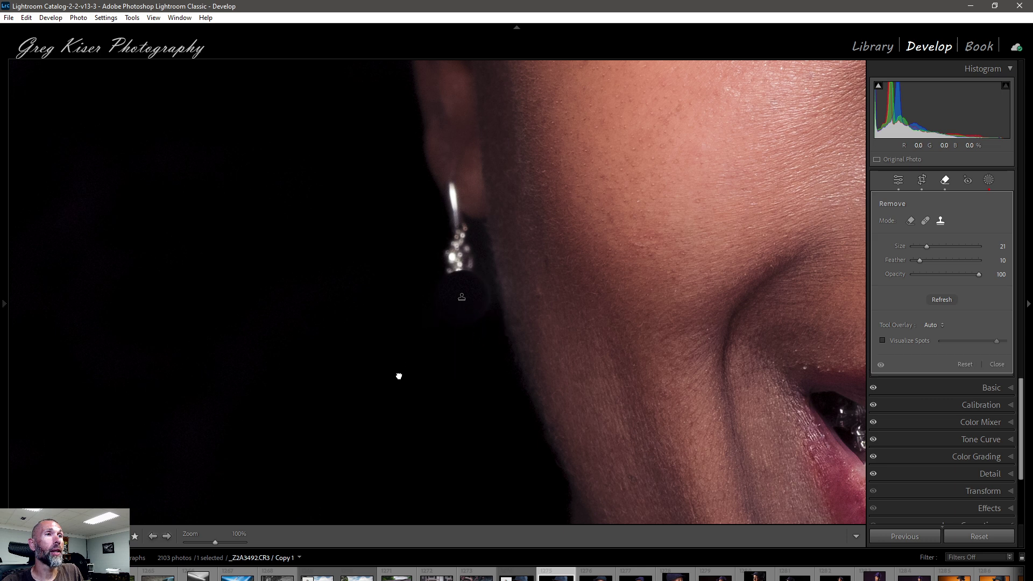
pyautogui.moveTo(399, 376); pyautogui.dragTo(474, 225)
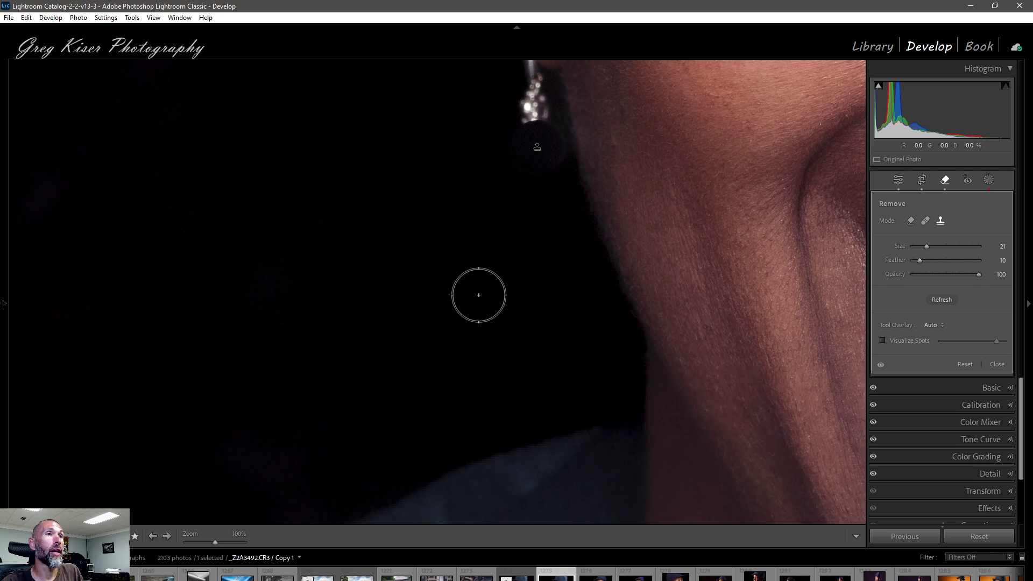
pyautogui.moveTo(537, 149)
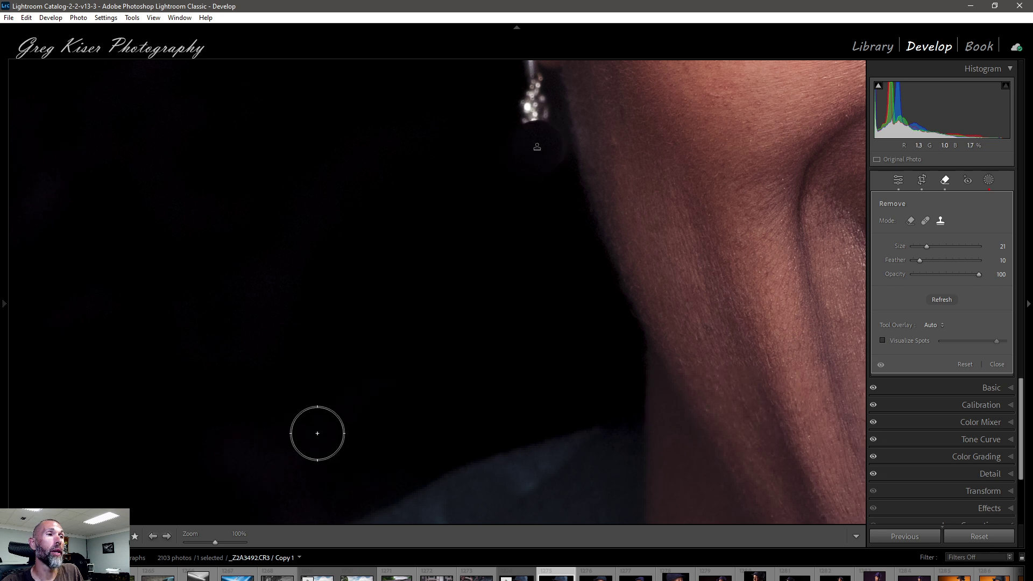
pyautogui.click(538, 150)
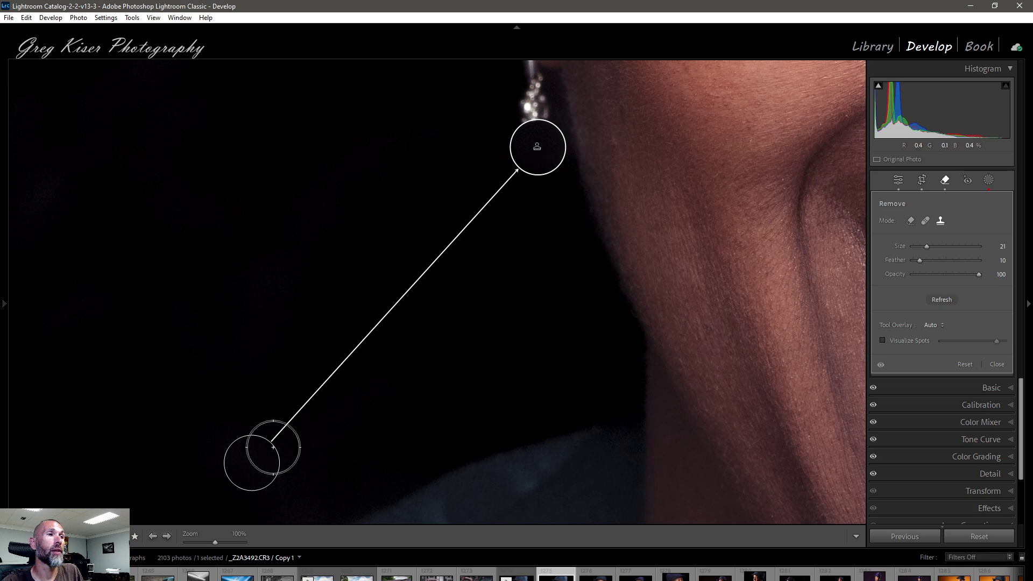
pyautogui.moveTo(251, 465)
pyautogui.mouseDown()
pyautogui.moveTo(529, 435)
pyautogui.moveTo(786, 318)
pyautogui.moveTo(834, 207)
pyautogui.mouseUp()
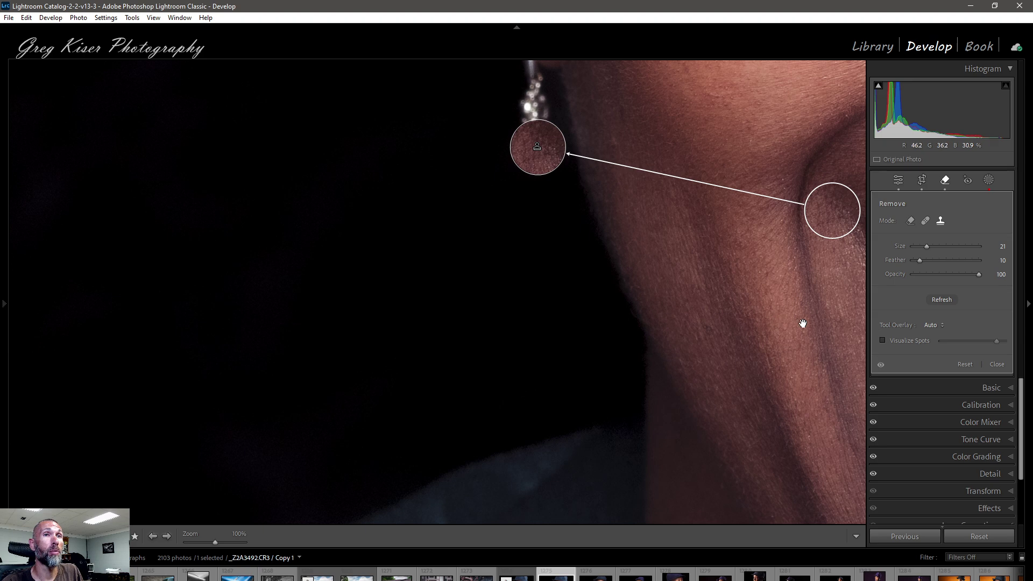
# Move the clone source across the face onto the opposite earring's pearl and check the copy on the first earring.
pyautogui.moveTo(797, 322); pyautogui.dragTo(87, 327)
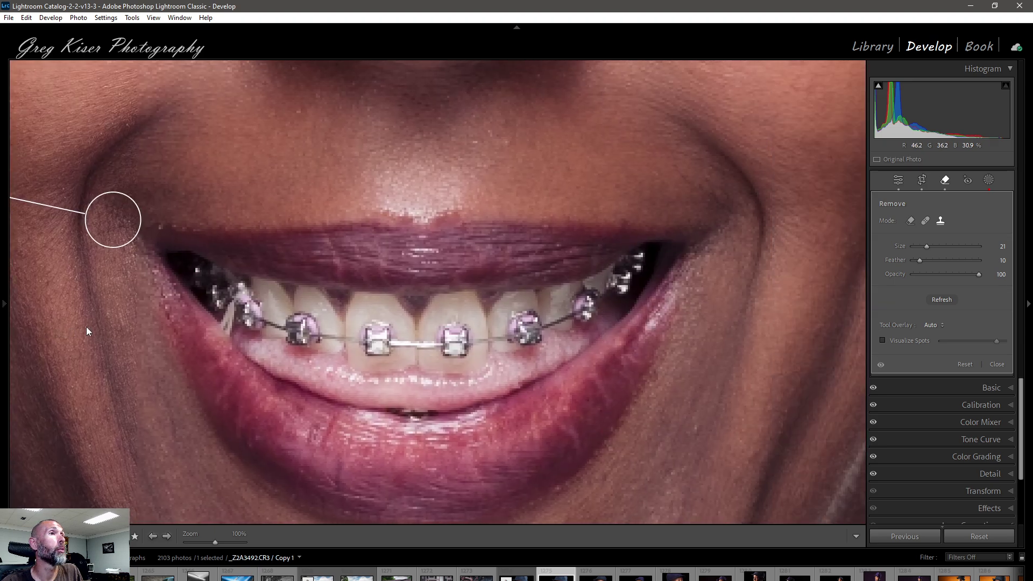
pyautogui.moveTo(111, 220); pyautogui.dragTo(833, 192)
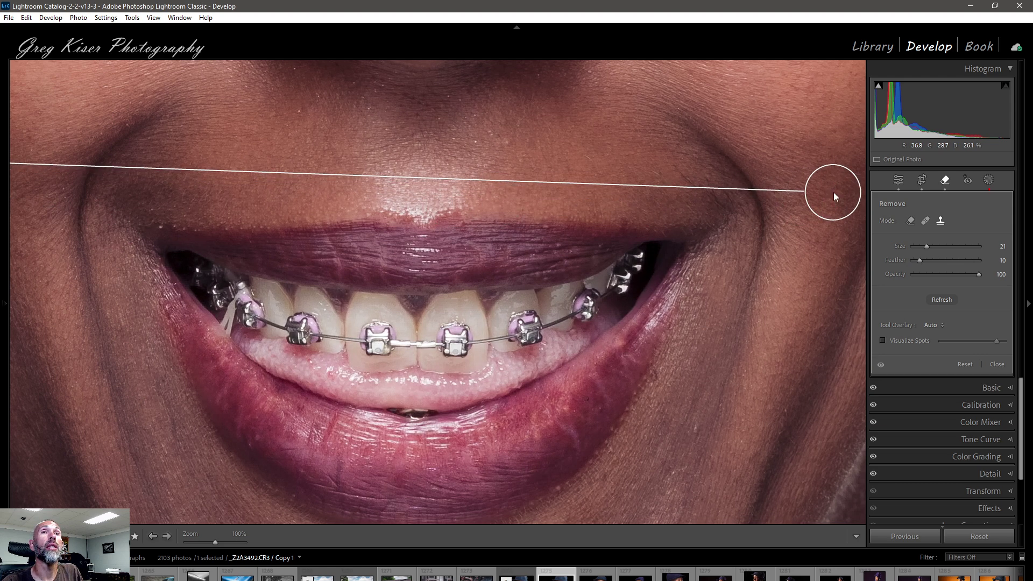
pyautogui.moveTo(784, 352); pyautogui.dragTo(290, 374)
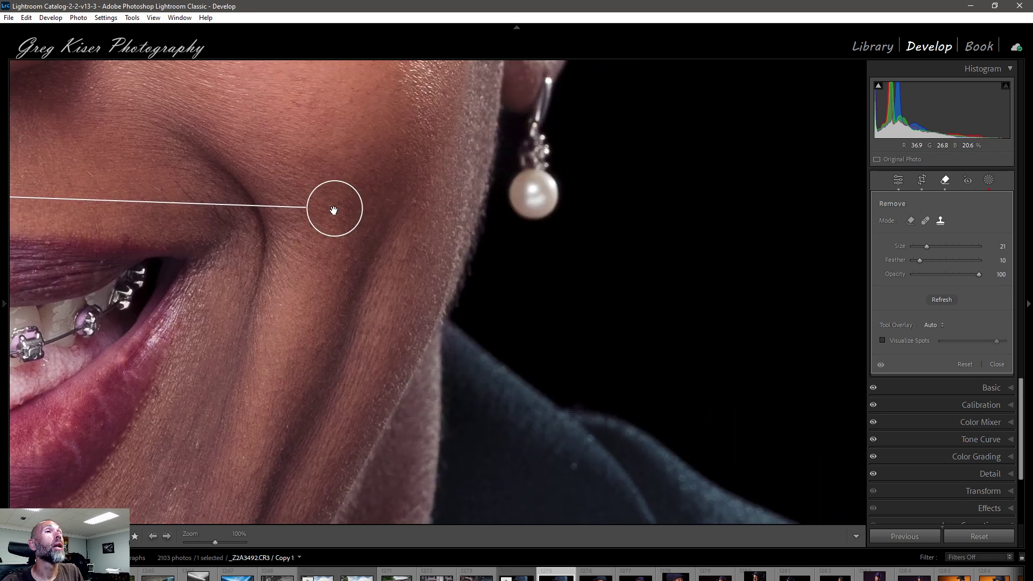
pyautogui.moveTo(354, 209); pyautogui.dragTo(531, 195)
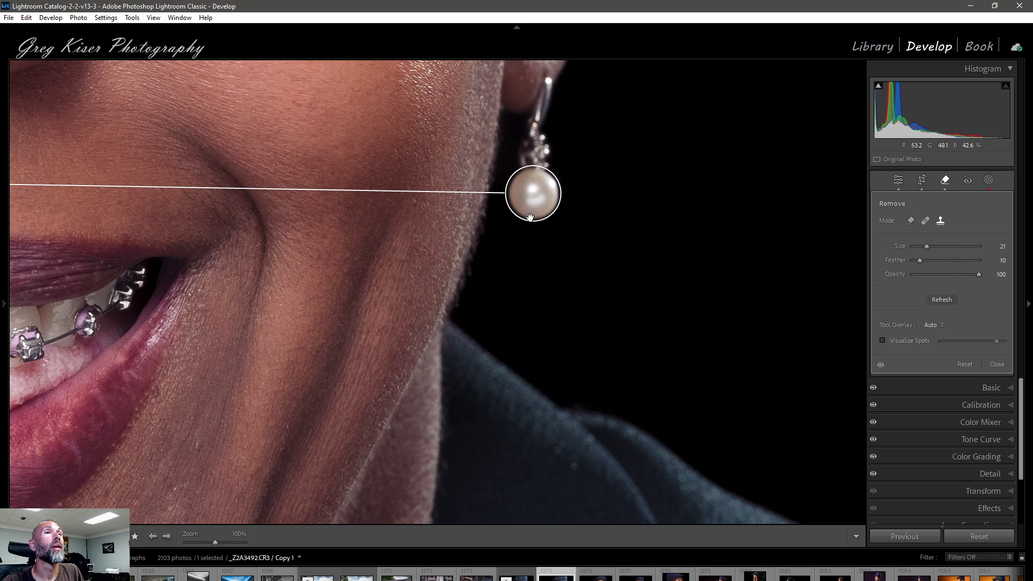
pyautogui.moveTo(88, 235); pyautogui.dragTo(715, 316)
pyautogui.moveTo(196, 325); pyautogui.dragTo(434, 355)
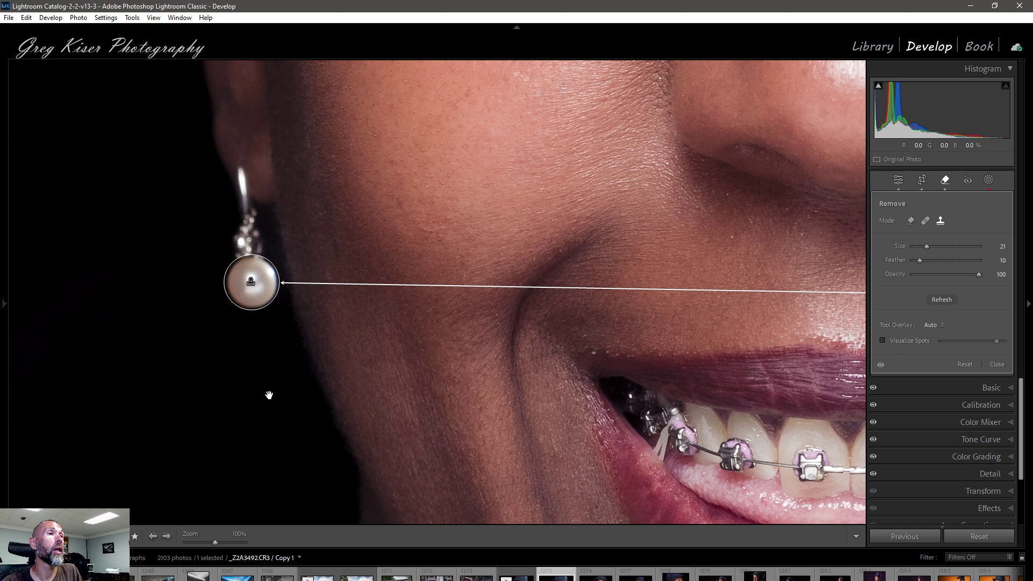
pyautogui.click(273, 396)
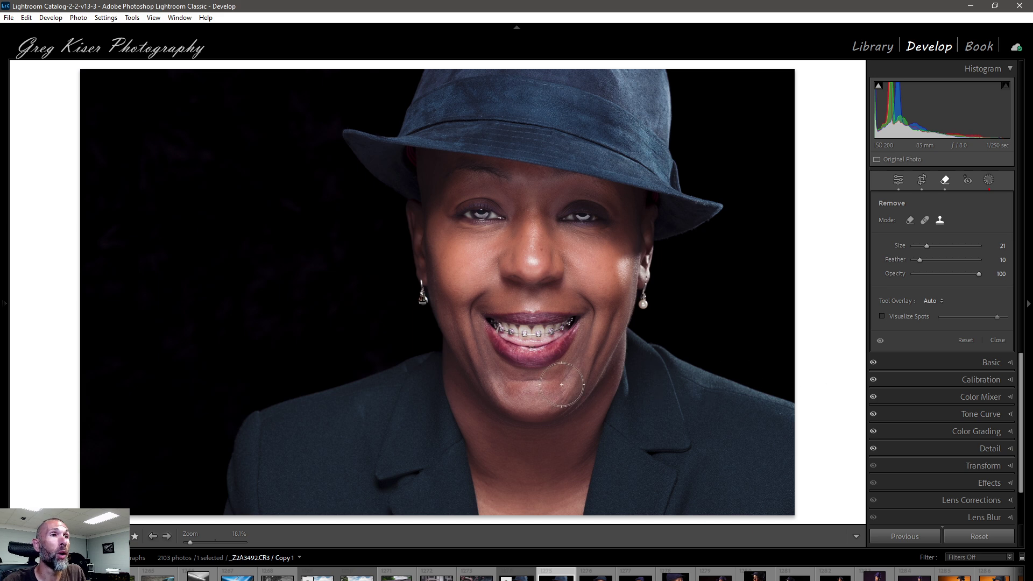
# Set the tool overlay to Never, then close and reopen the Remove tool.
pyautogui.click(423, 299)
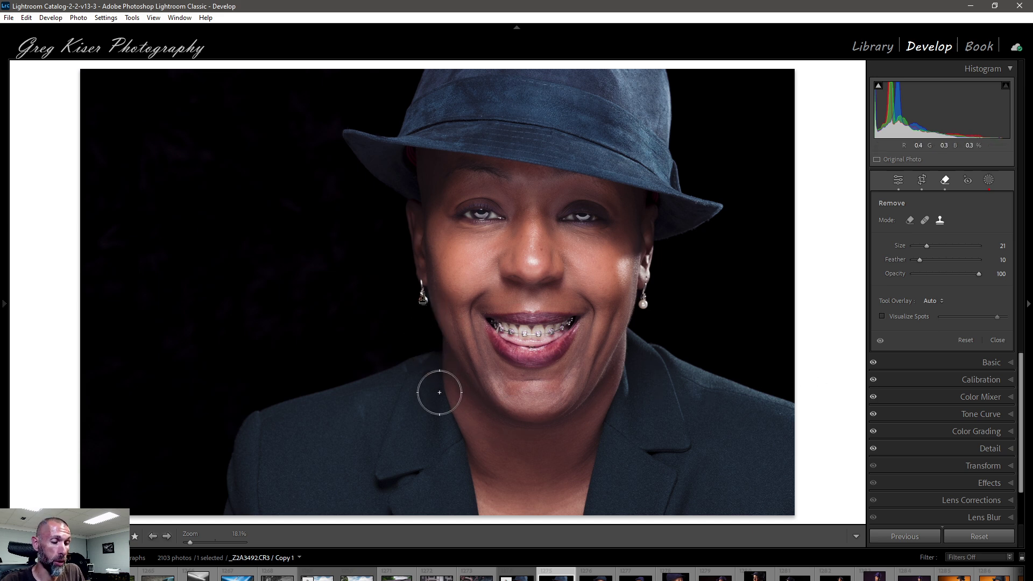
pyautogui.press('h')
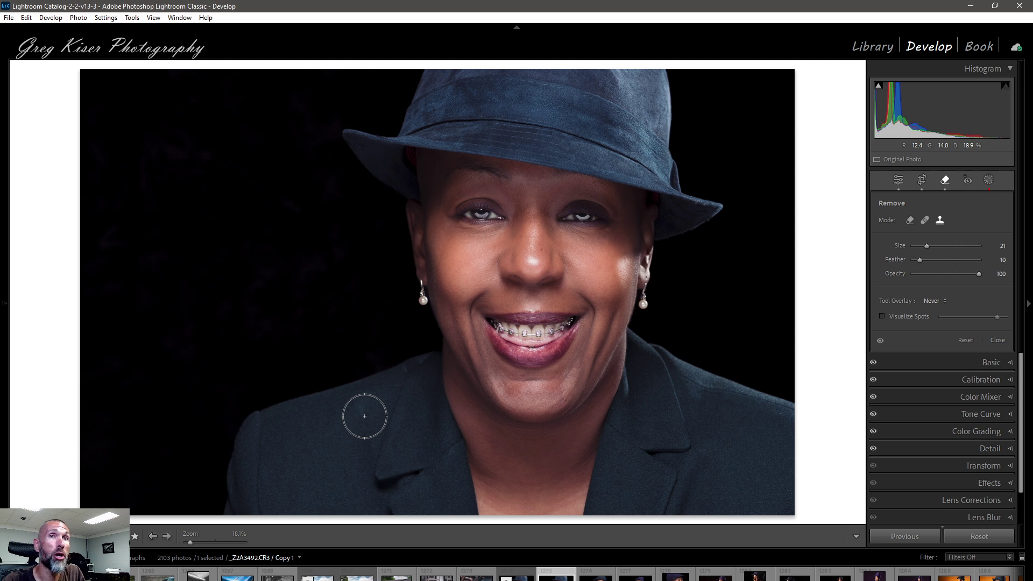
pyautogui.click(997, 340)
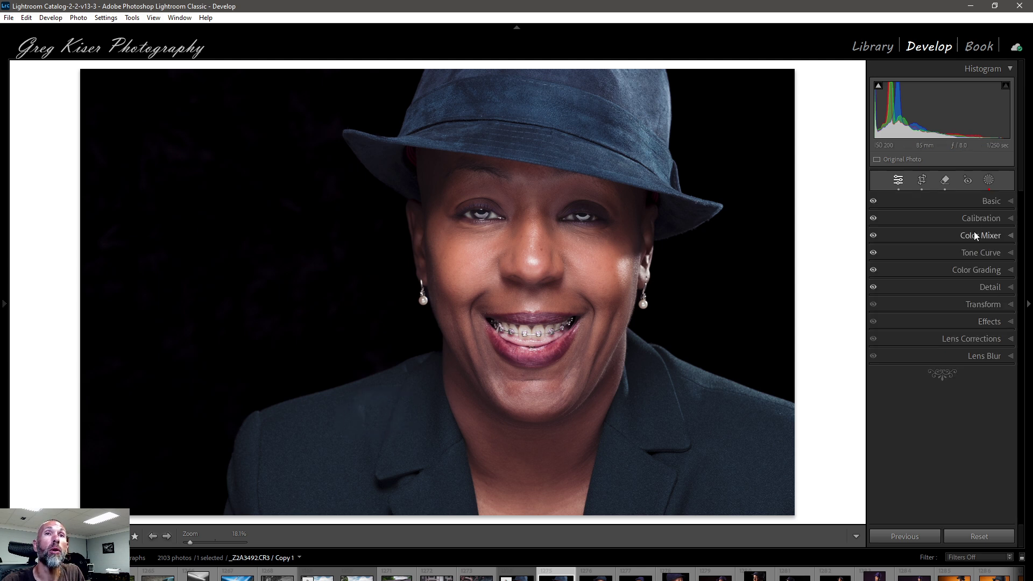
pyautogui.click(945, 184)
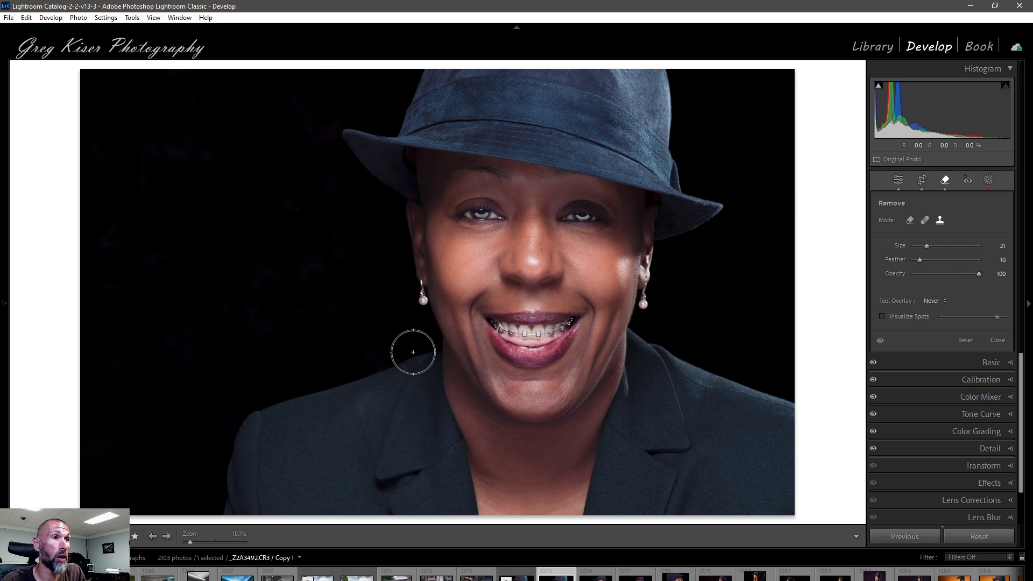
# Heal the light streak on the jacket beside the lapel, viewed at 100%, with brush size 19 and feather 74.
pyautogui.click(368, 419)
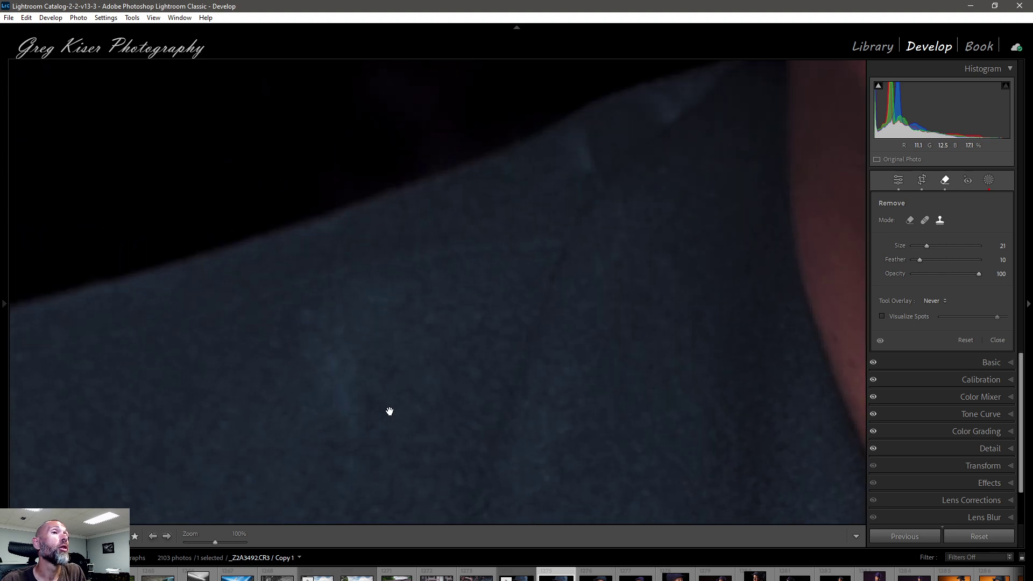
pyautogui.moveTo(412, 394); pyautogui.dragTo(435, 300)
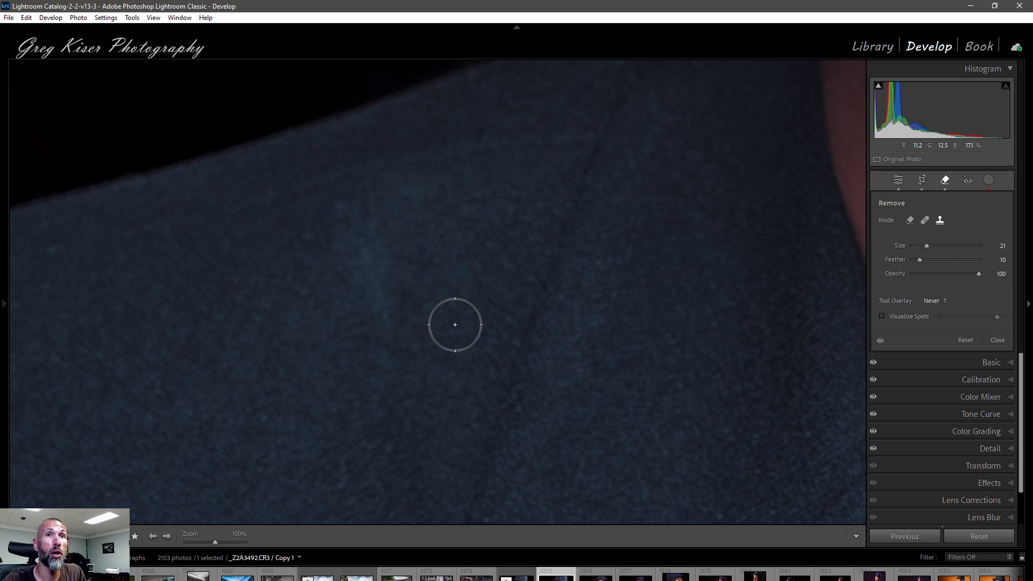
pyautogui.click(924, 222)
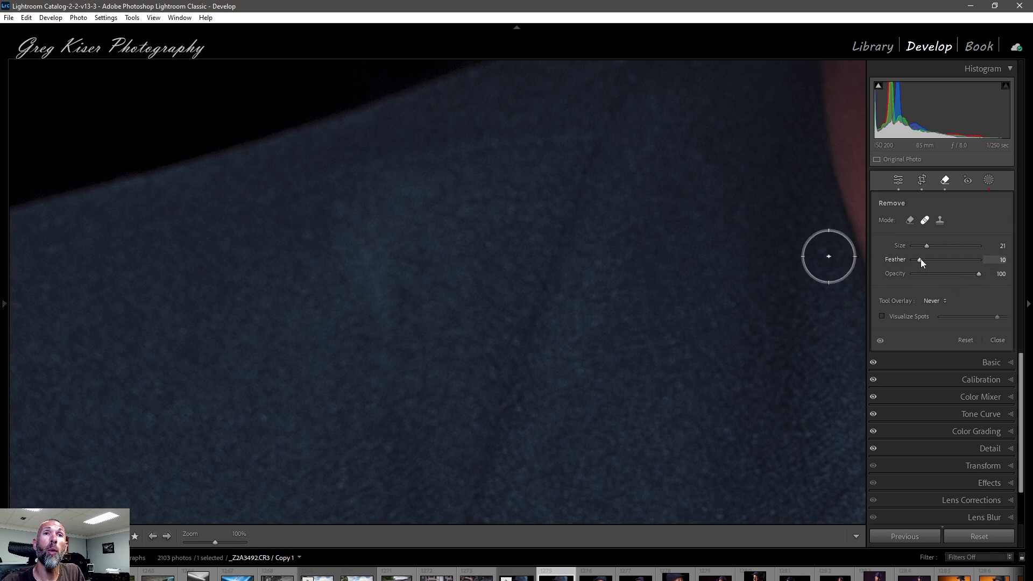
pyautogui.moveTo(920, 260); pyautogui.dragTo(962, 259)
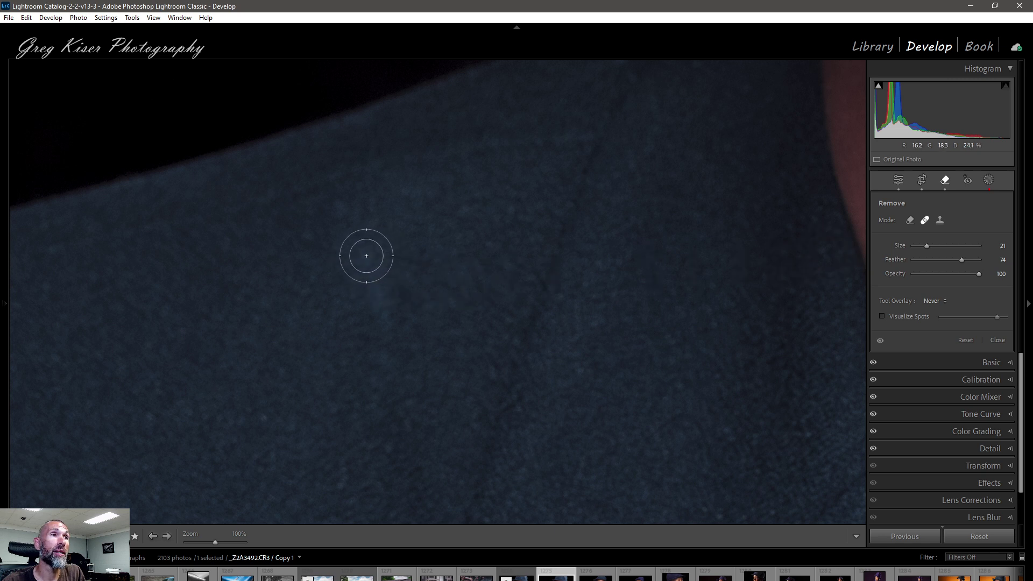
pyautogui.scroll(-2, 366, 256)
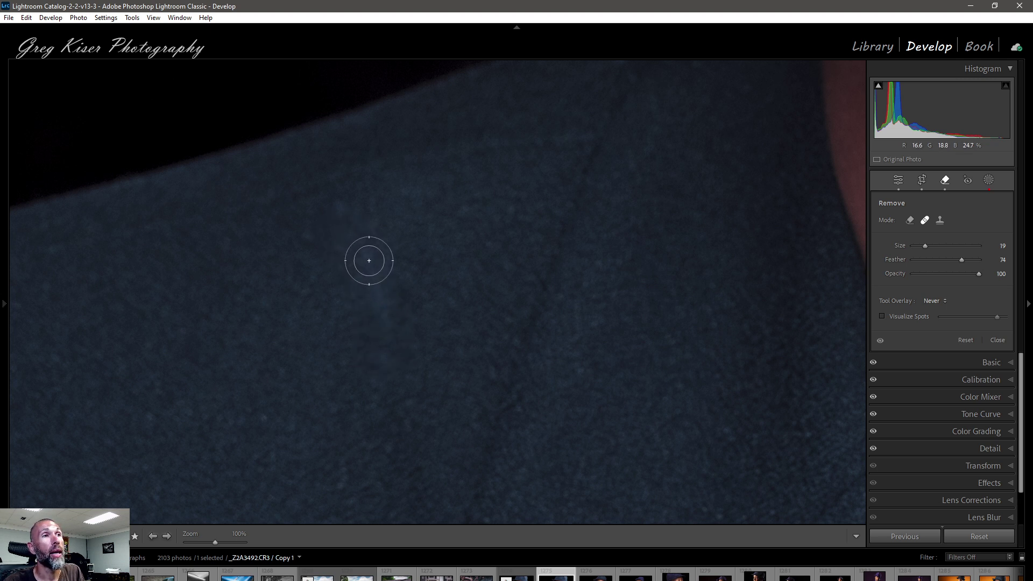
pyautogui.moveTo(368, 260); pyautogui.dragTo(384, 350)
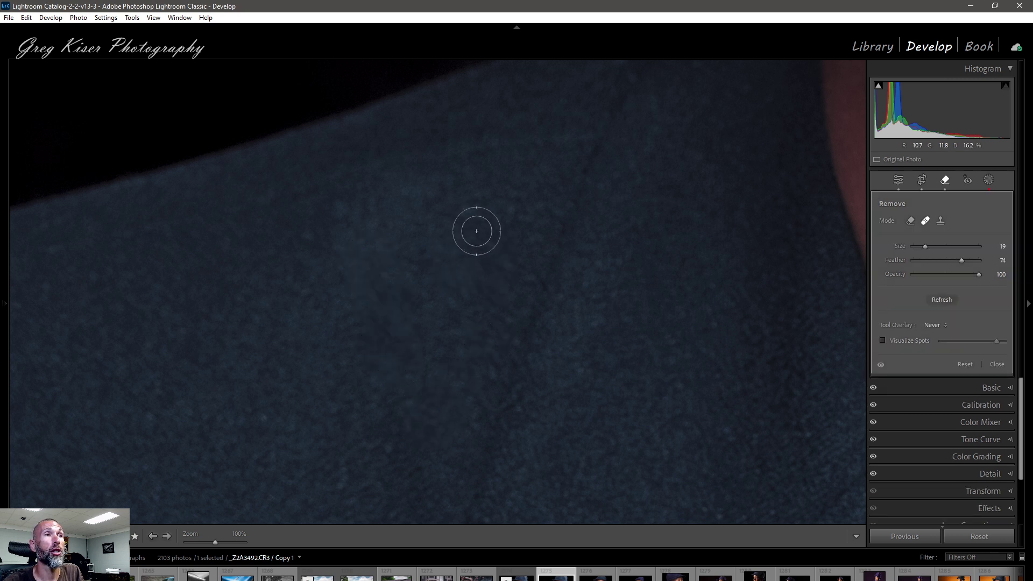
# Check the heal spot's source with the tool overlay, hide the overlay again and set the spot's opacity to 67.
pyautogui.press('h')
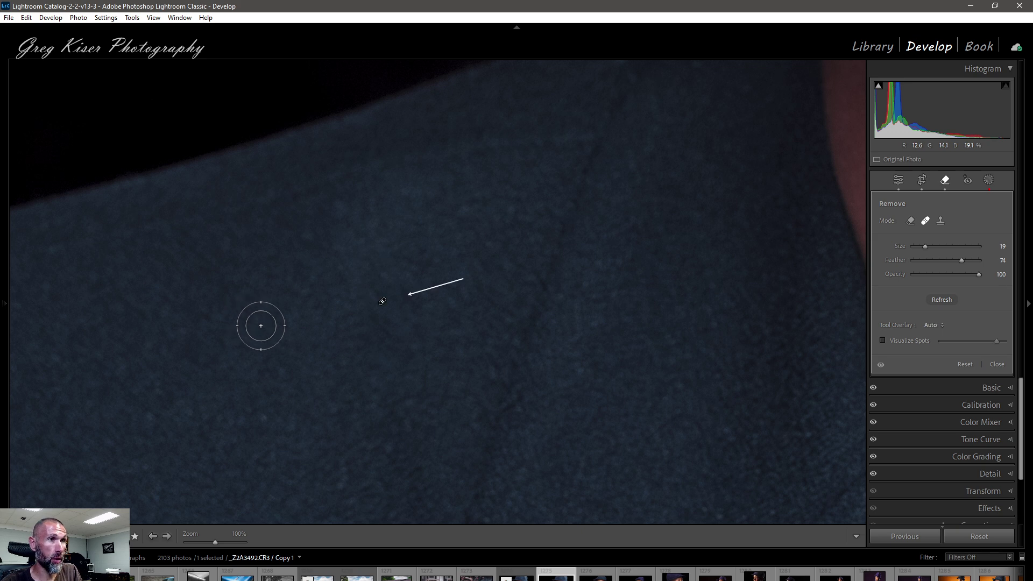
pyautogui.moveTo(497, 278)
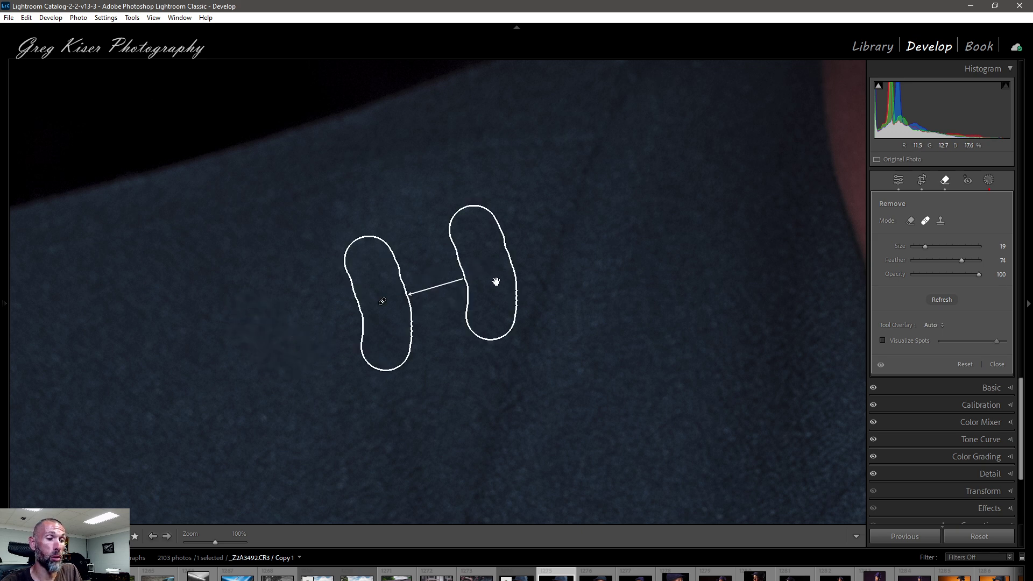
pyautogui.press('h')
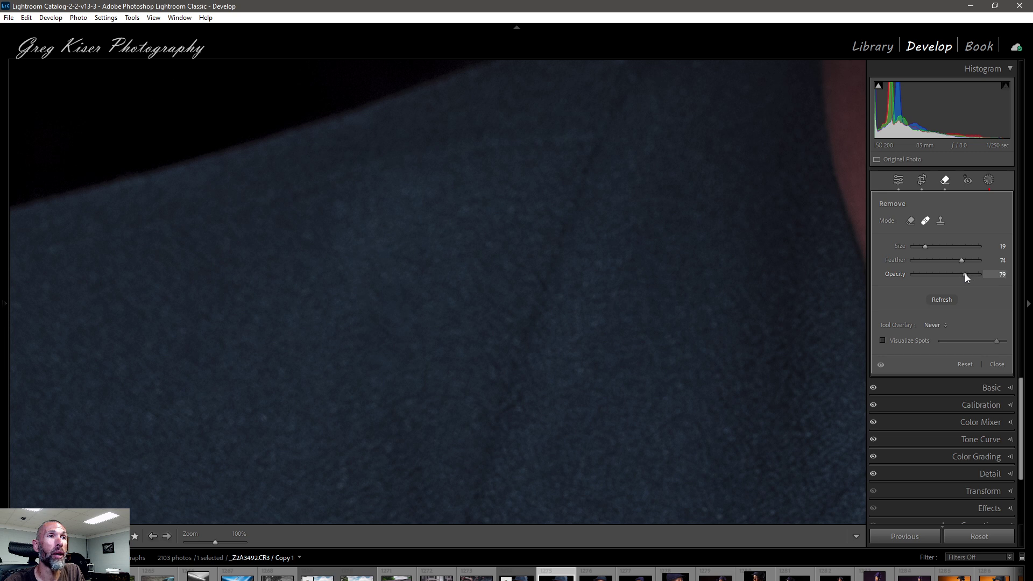
pyautogui.moveTo(961, 273)
pyautogui.mouseDown()
pyautogui.moveTo(937, 275)
pyautogui.moveTo(956, 271)
pyautogui.mouseUp()
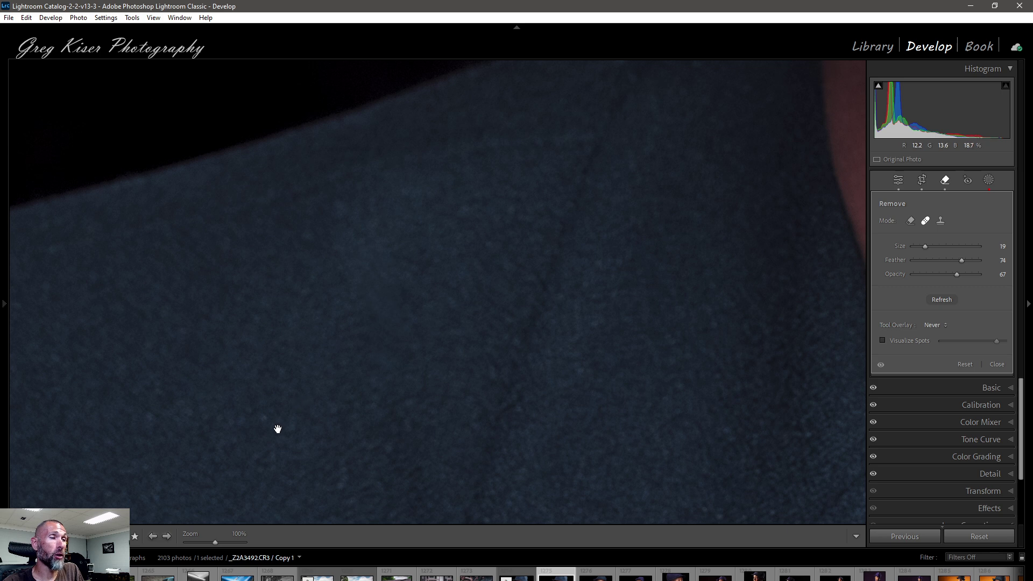
# Examine the jacket from one shoulder across the neckline to the other at 100% for blemishes to heal.
pyautogui.moveTo(278, 428); pyautogui.dragTo(498, 273)
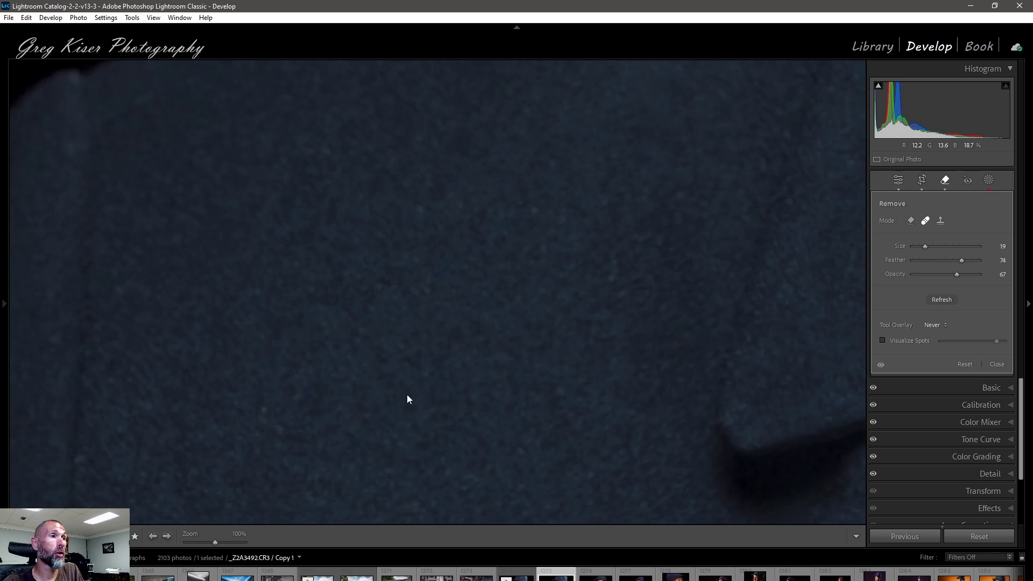
pyautogui.moveTo(406, 398); pyautogui.dragTo(604, 328)
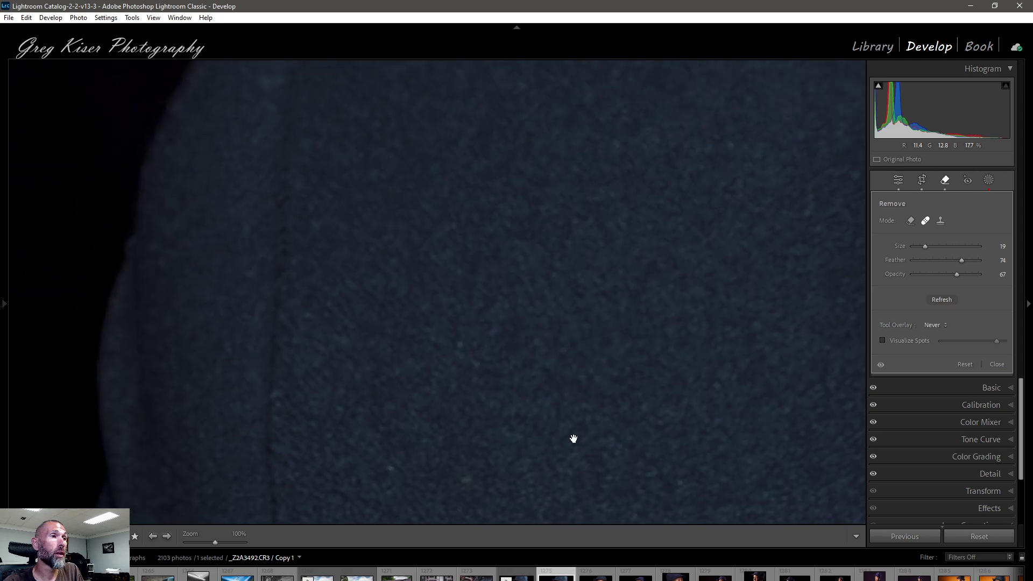
pyautogui.moveTo(574, 438); pyautogui.dragTo(420, 270)
pyautogui.moveTo(655, 247); pyautogui.dragTo(305, 357)
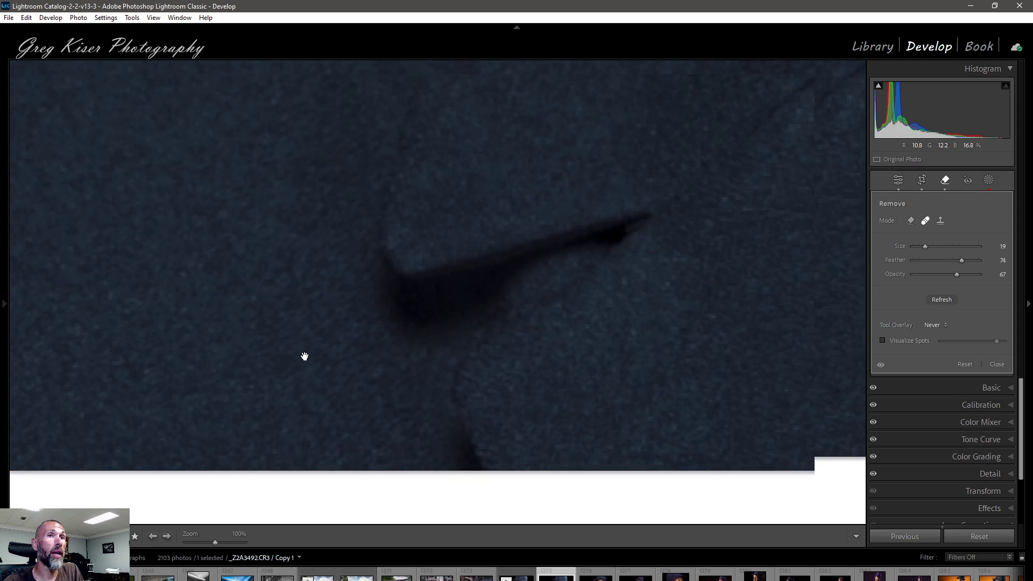
pyautogui.moveTo(555, 309); pyautogui.dragTo(251, 328)
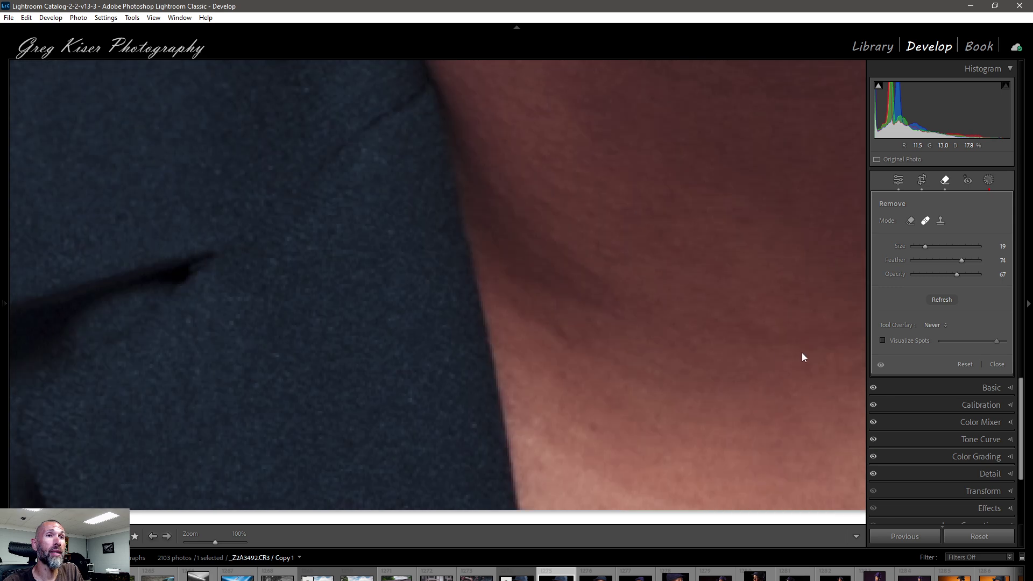
pyautogui.moveTo(801, 357); pyautogui.dragTo(505, 357)
pyautogui.moveTo(753, 342); pyautogui.dragTo(444, 357)
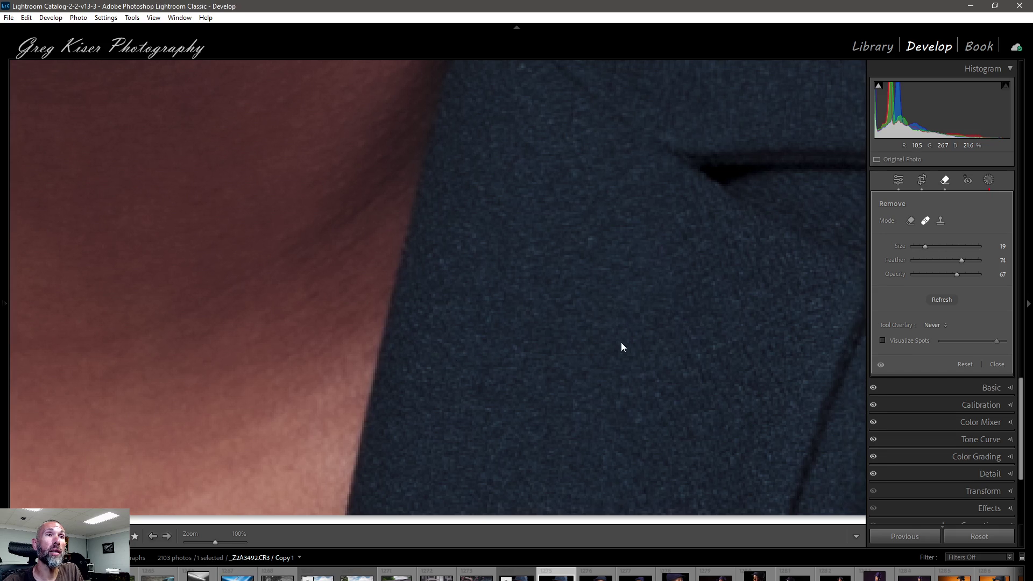
pyautogui.moveTo(620, 346); pyautogui.dragTo(463, 312)
pyautogui.moveTo(696, 290); pyautogui.dragTo(498, 358)
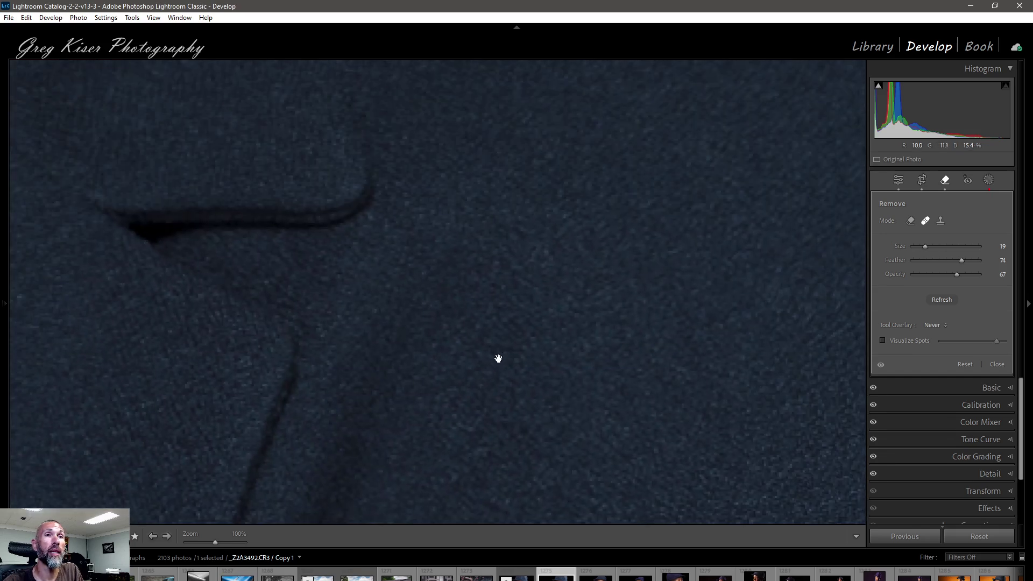
pyautogui.moveTo(740, 279); pyautogui.dragTo(652, 420)
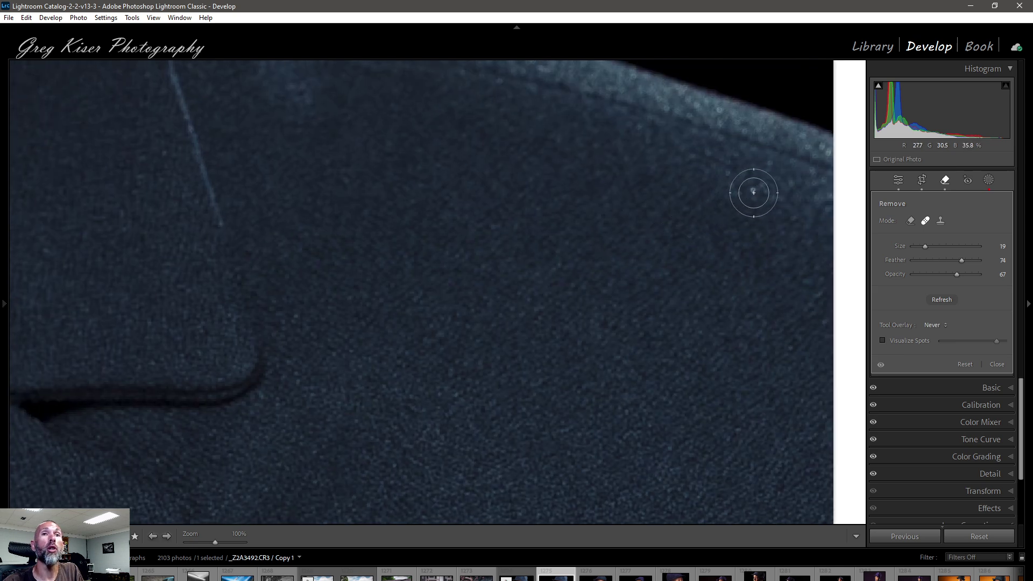
# Heal the small bright speck near the jacket's shoulder seam with brush size 7, and set its opacity to 100.
pyautogui.scroll(-3, 753, 192)
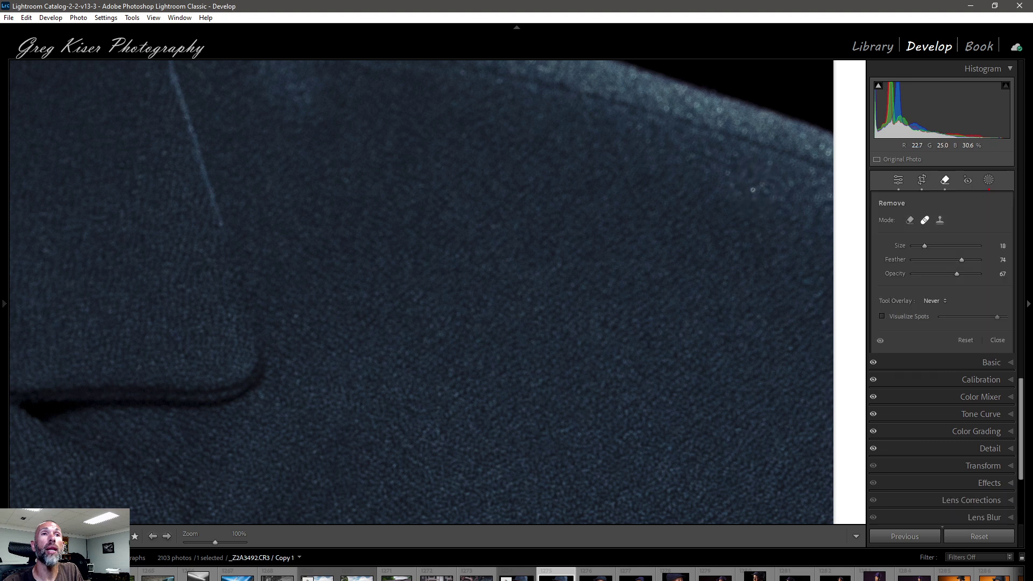
pyautogui.scroll(-3, 751, 188)
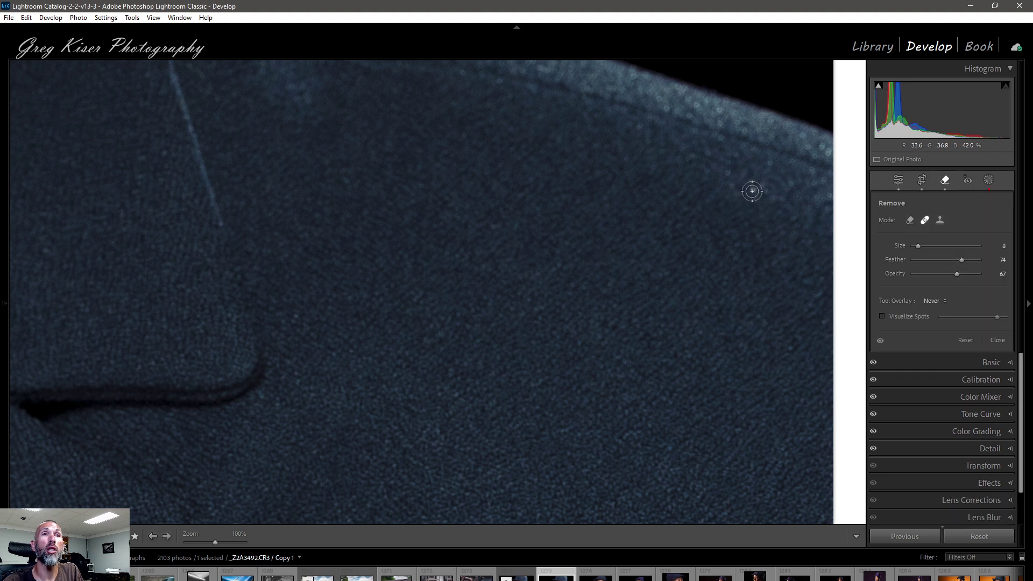
pyautogui.scroll(-1, 754, 190)
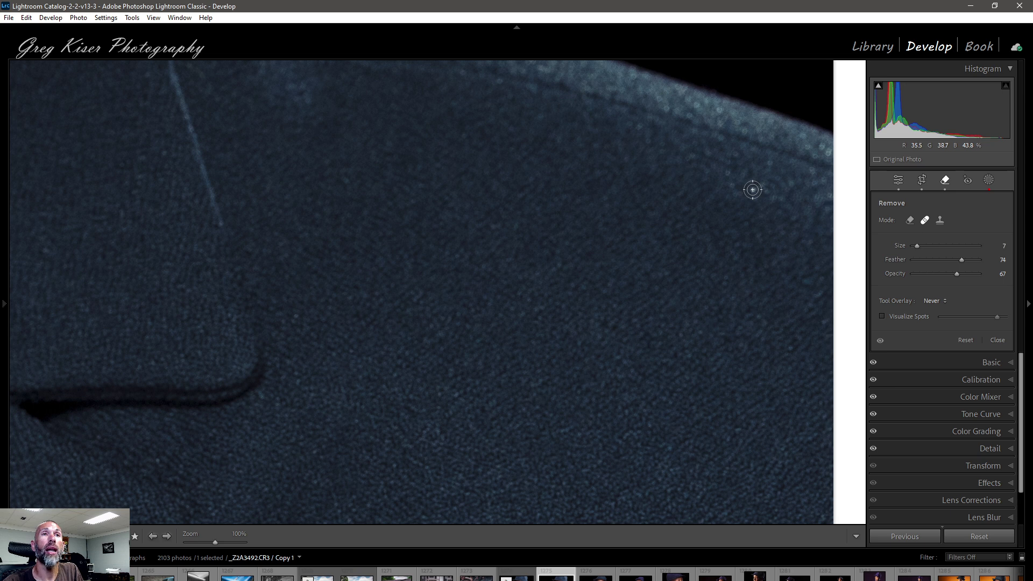
pyautogui.click(752, 189)
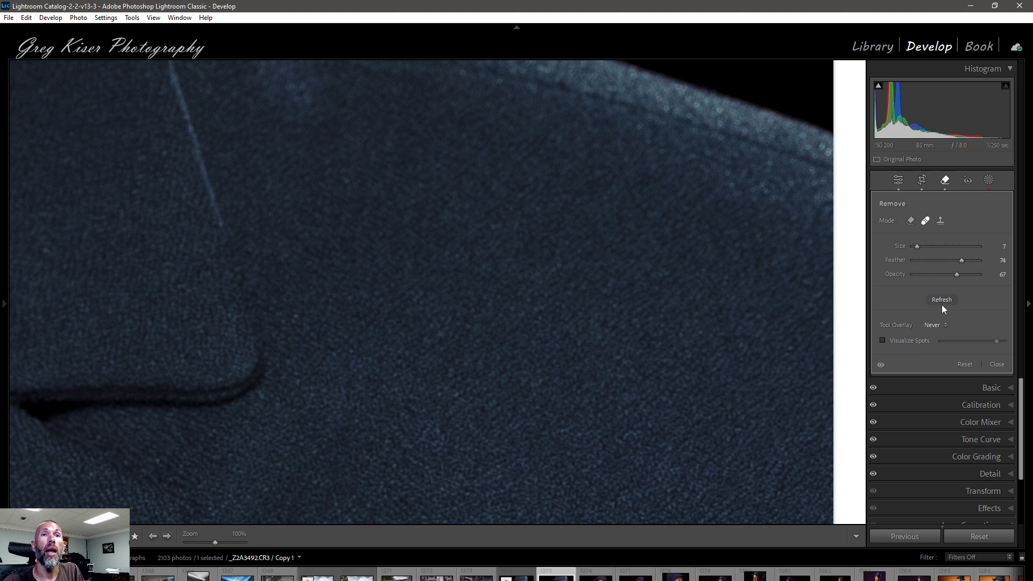
pyautogui.moveTo(974, 273); pyautogui.dragTo(995, 272)
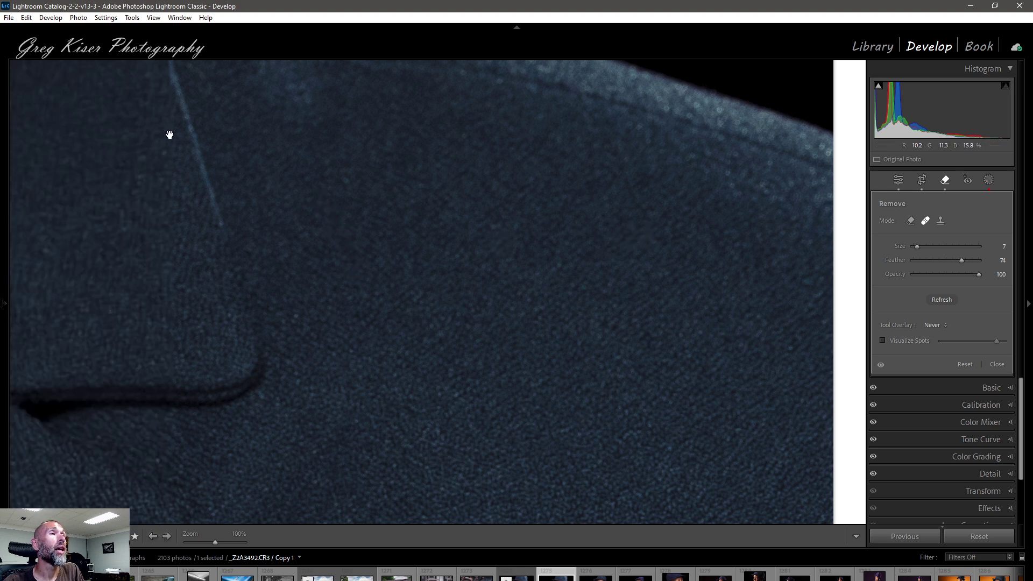
# Restart the Remove tool at the mouth and paint over the braces in Remove mode with size 10 and Generative AI off.
pyautogui.moveTo(168, 134); pyautogui.dragTo(553, 475)
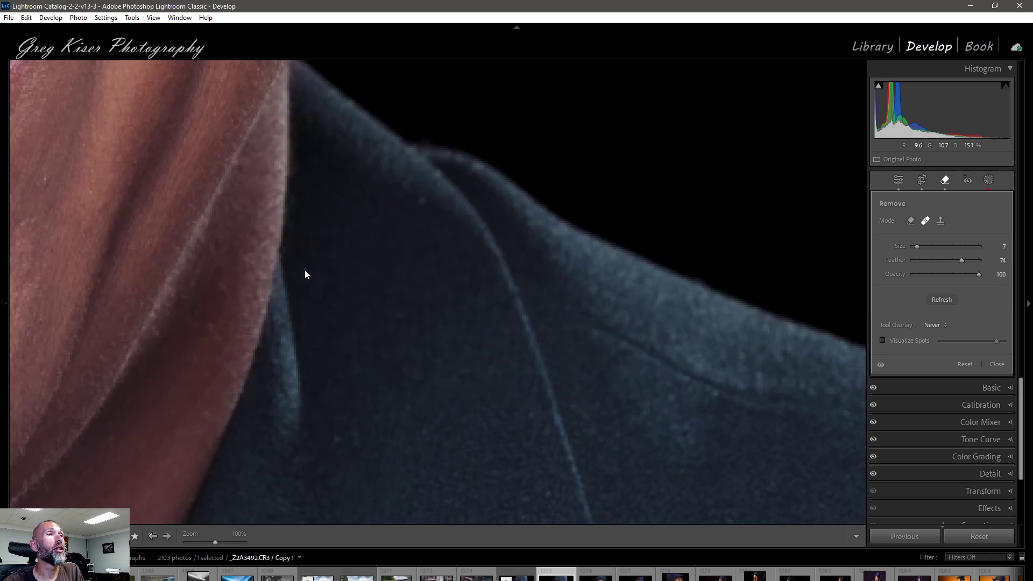
pyautogui.moveTo(120, 218); pyautogui.dragTo(657, 420)
pyautogui.moveTo(468, 422); pyautogui.dragTo(532, 431)
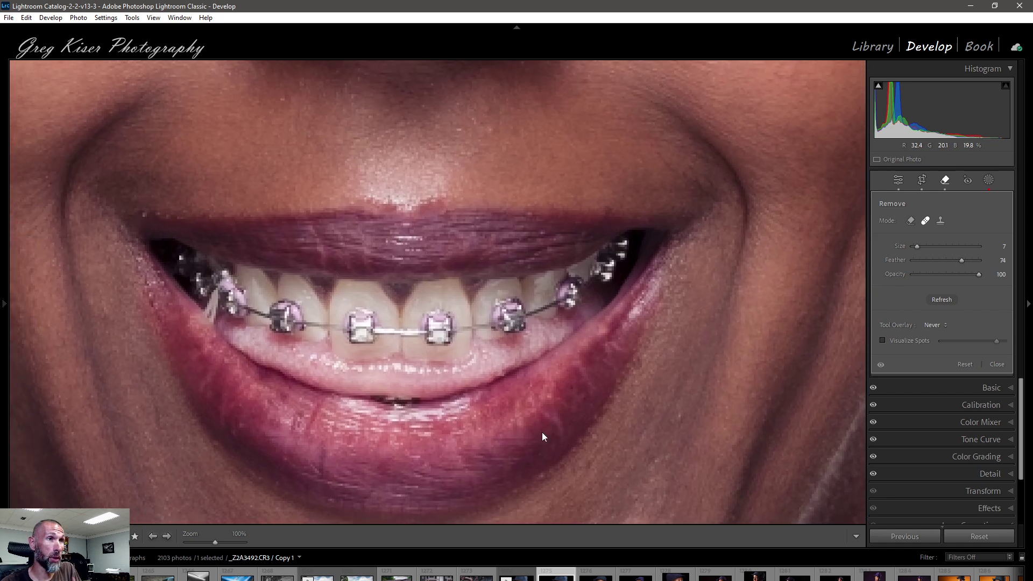
pyautogui.click(997, 365)
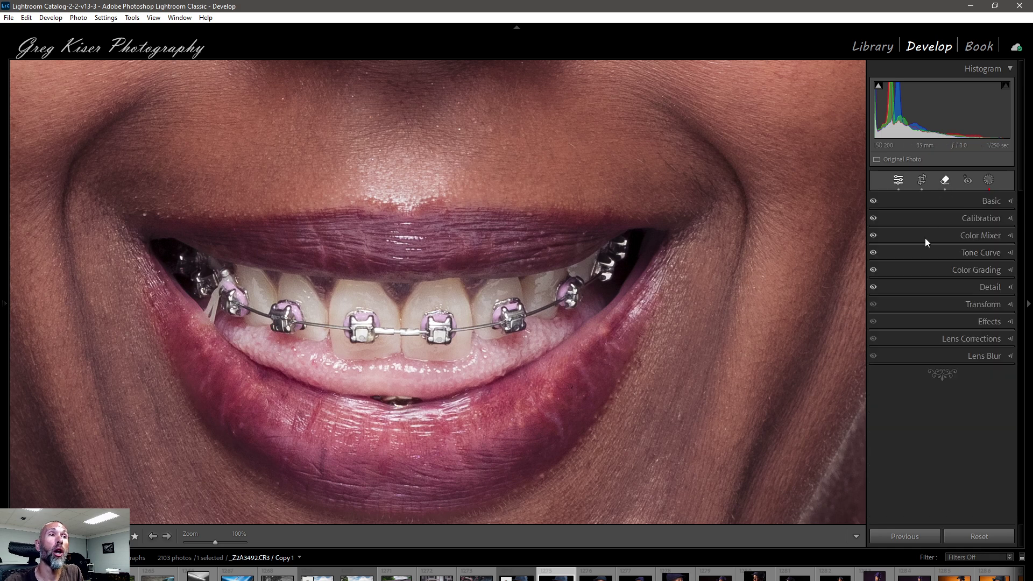
pyautogui.press('q')
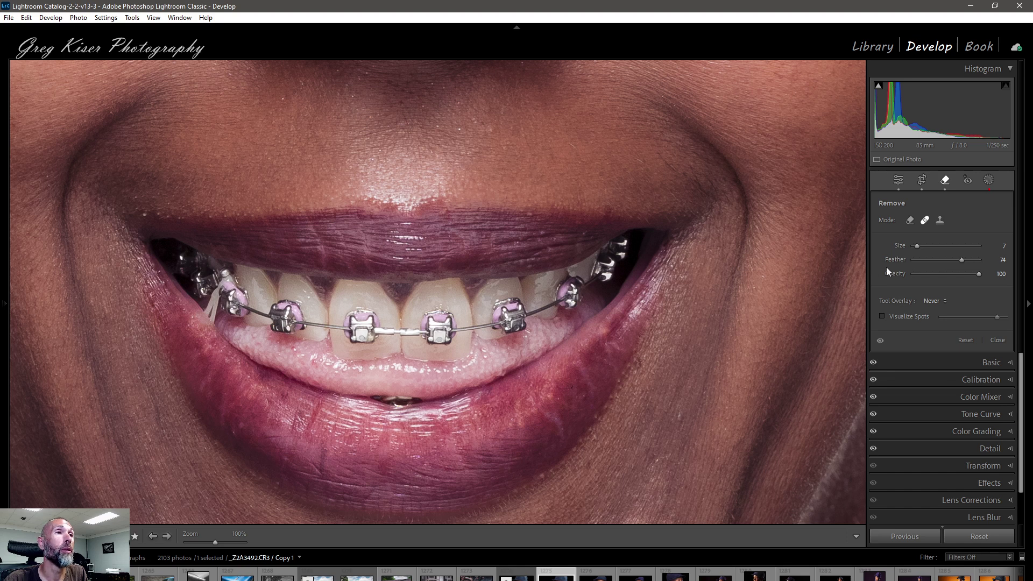
pyautogui.click(910, 220)
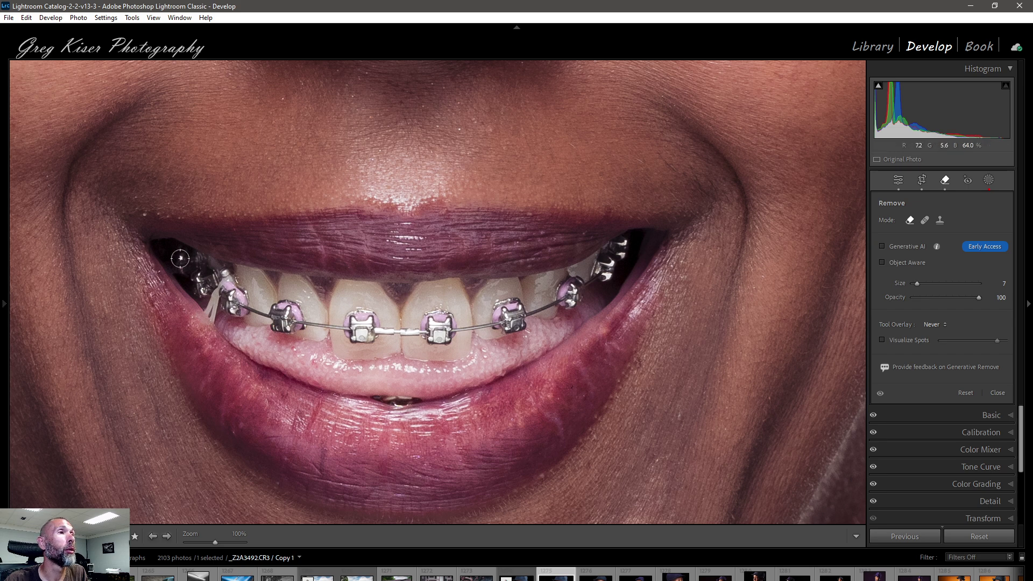
pyautogui.scroll(2, 175, 260)
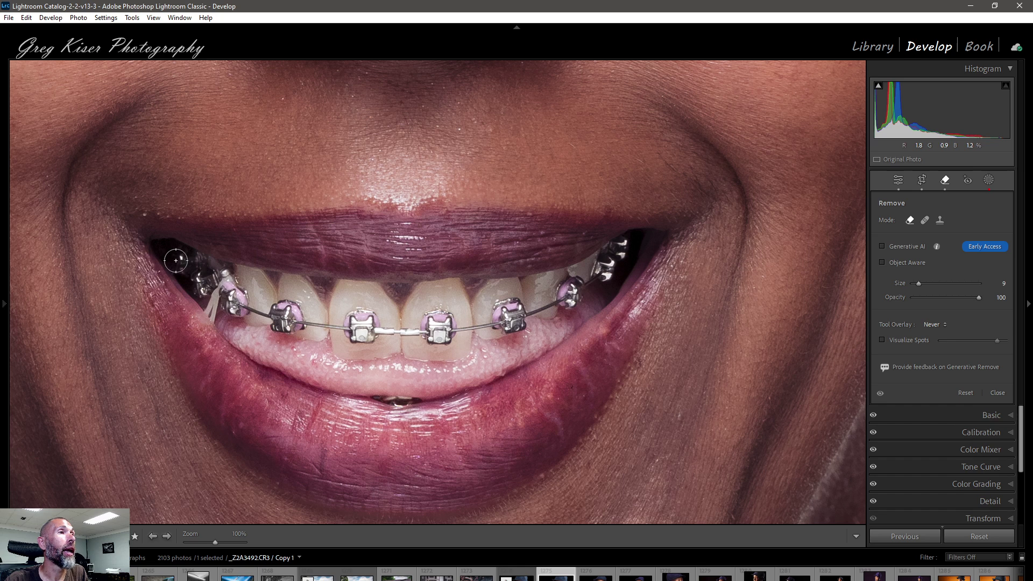
pyautogui.scroll(1, 176, 260)
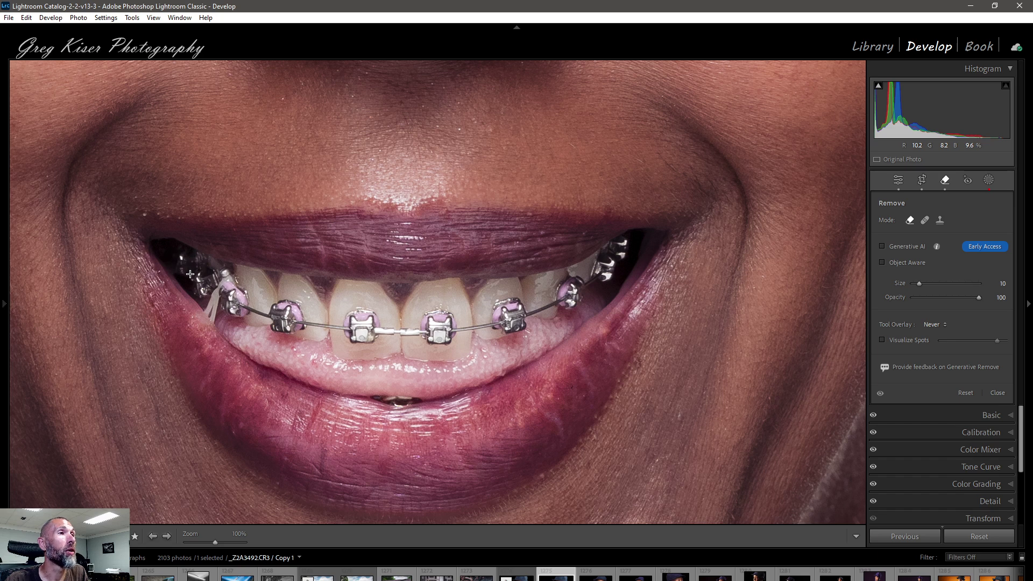
pyautogui.moveTo(181, 263)
pyautogui.mouseDown()
pyautogui.moveTo(199, 283)
pyautogui.moveTo(228, 284)
pyautogui.moveTo(236, 307)
pyautogui.moveTo(218, 294)
pyautogui.moveTo(213, 309)
pyautogui.moveTo(230, 288)
pyautogui.moveTo(256, 312)
pyautogui.moveTo(277, 306)
pyautogui.moveTo(297, 322)
pyautogui.moveTo(281, 323)
pyautogui.moveTo(306, 317)
pyautogui.moveTo(357, 339)
pyautogui.moveTo(365, 317)
pyautogui.moveTo(357, 333)
pyautogui.moveTo(424, 333)
pyautogui.moveTo(452, 320)
pyautogui.moveTo(454, 334)
pyautogui.moveTo(438, 345)
pyautogui.moveTo(472, 329)
pyautogui.moveTo(487, 334)
pyautogui.moveTo(500, 301)
pyautogui.moveTo(524, 300)
pyautogui.moveTo(531, 313)
pyautogui.moveTo(506, 325)
pyautogui.moveTo(526, 334)
pyautogui.moveTo(519, 323)
pyautogui.moveTo(582, 277)
pyautogui.moveTo(590, 292)
pyautogui.moveTo(562, 300)
pyautogui.moveTo(569, 311)
pyautogui.moveTo(572, 286)
pyautogui.moveTo(625, 248)
pyautogui.moveTo(607, 287)
pyautogui.moveTo(578, 285)
pyautogui.mouseUp()
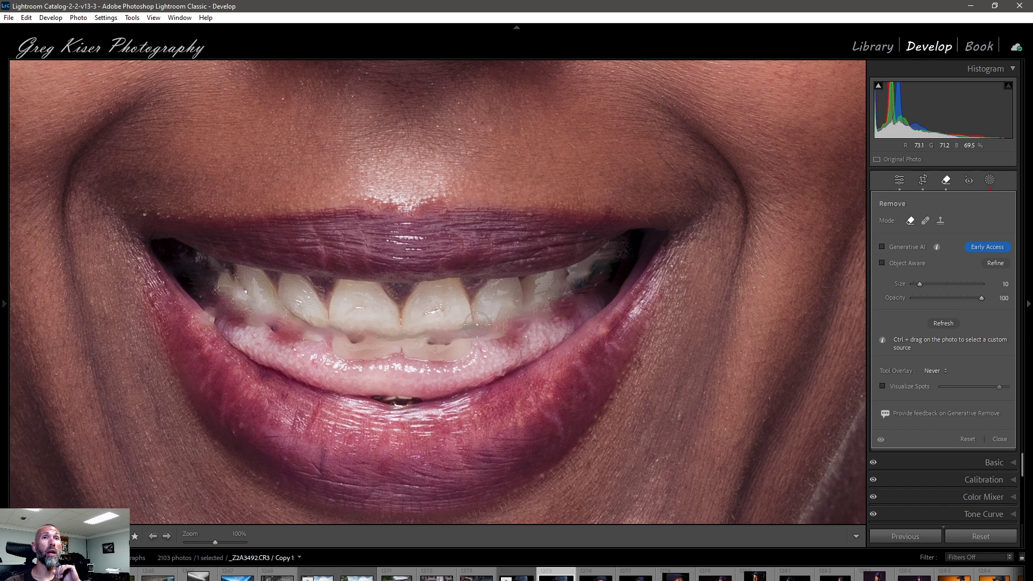
# Regenerate the braces removal with Generative AI, choose variation 2 and deselect the spot.
pyautogui.click(882, 248)
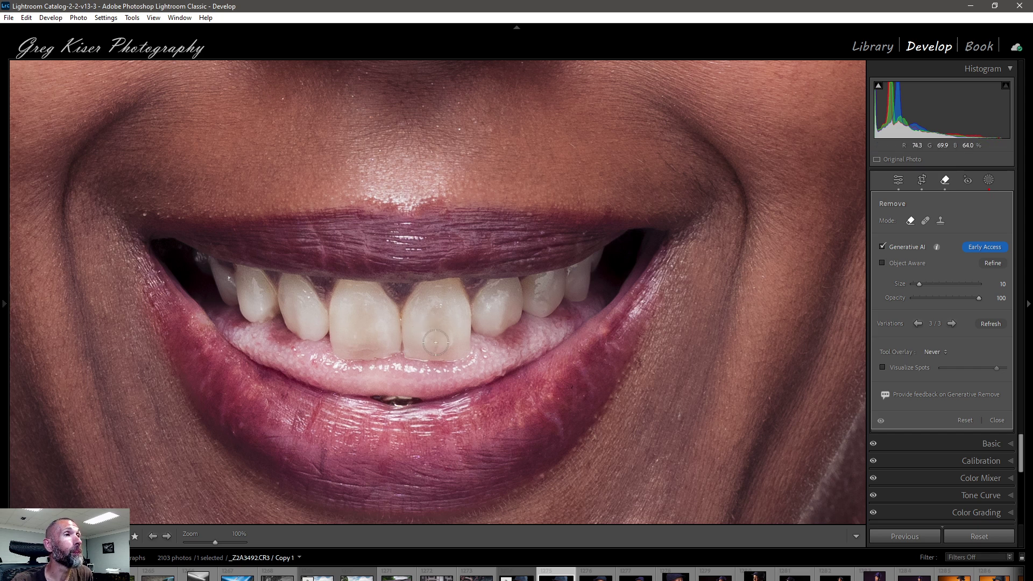
pyautogui.click(918, 323)
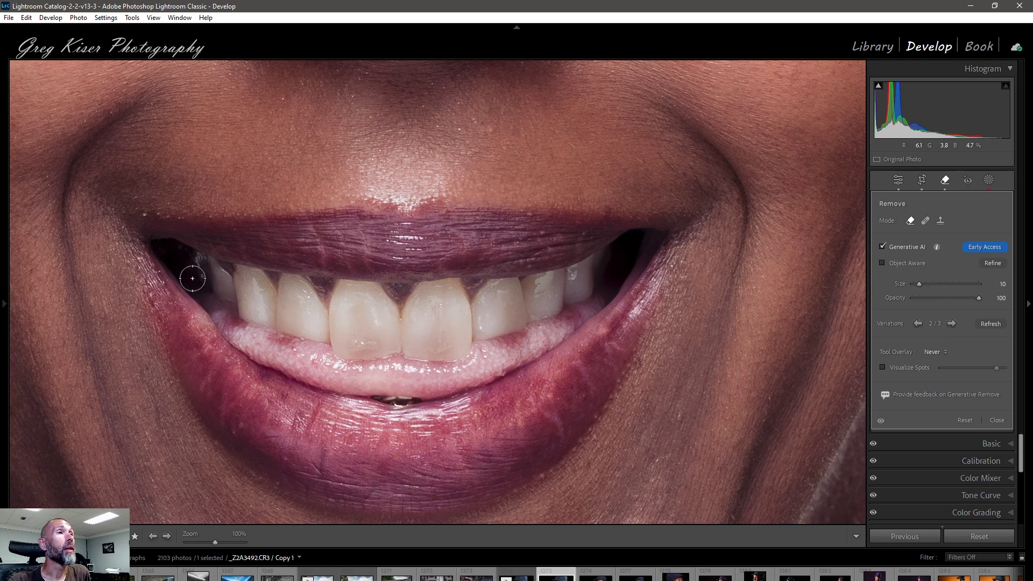
pyautogui.press('Escape')
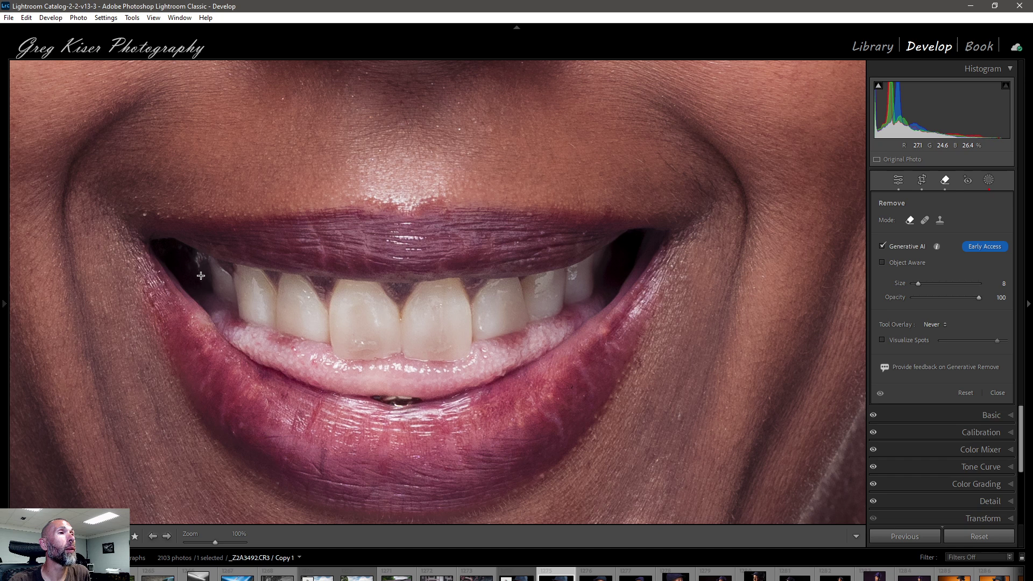
# Remove the leftover bright remnant in the dark mouth corner on the photo's left side with Generative AI and brush size 8.
pyautogui.moveTo(198, 260); pyautogui.dragTo(201, 276)
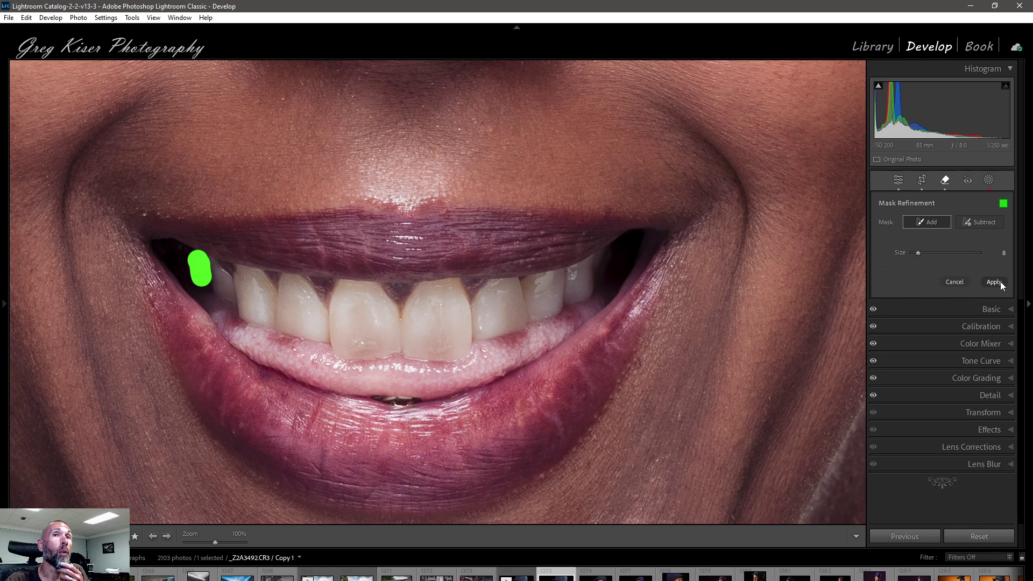
pyautogui.click(993, 282)
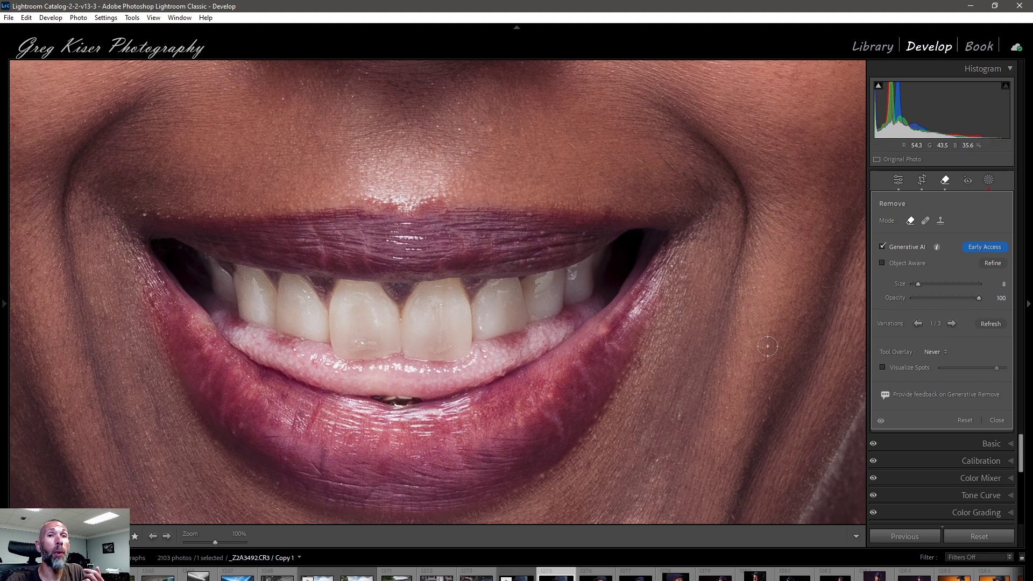
# Compare the full portrait with the Remove edits switched off and on, leaving them on.
pyautogui.click(996, 420)
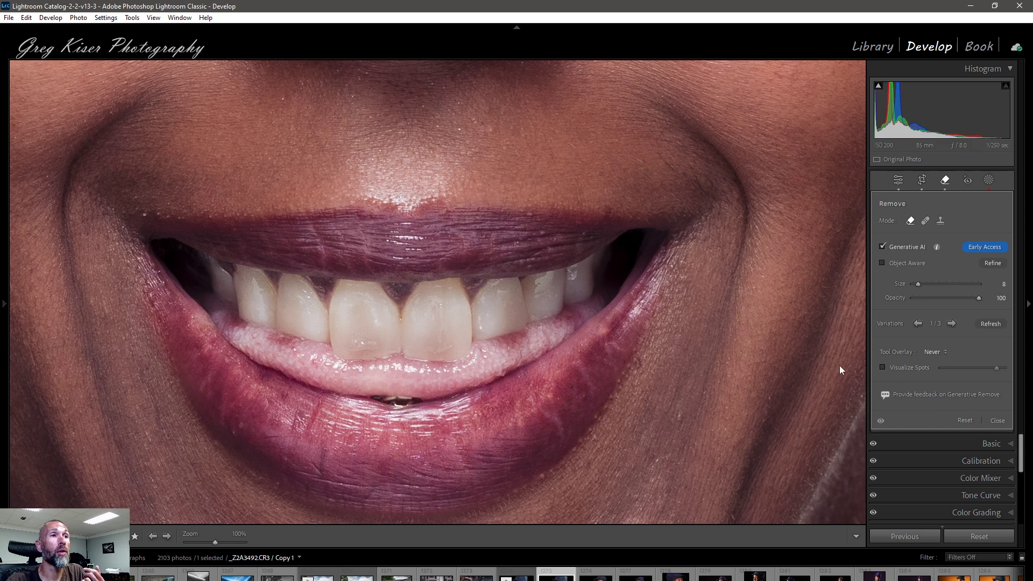
pyautogui.click(431, 300)
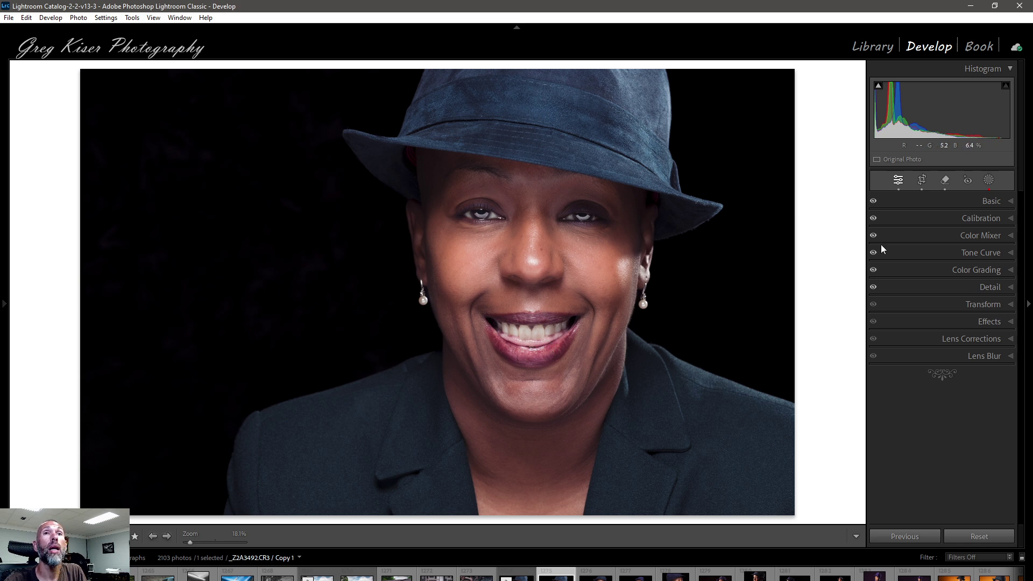
pyautogui.click(942, 180)
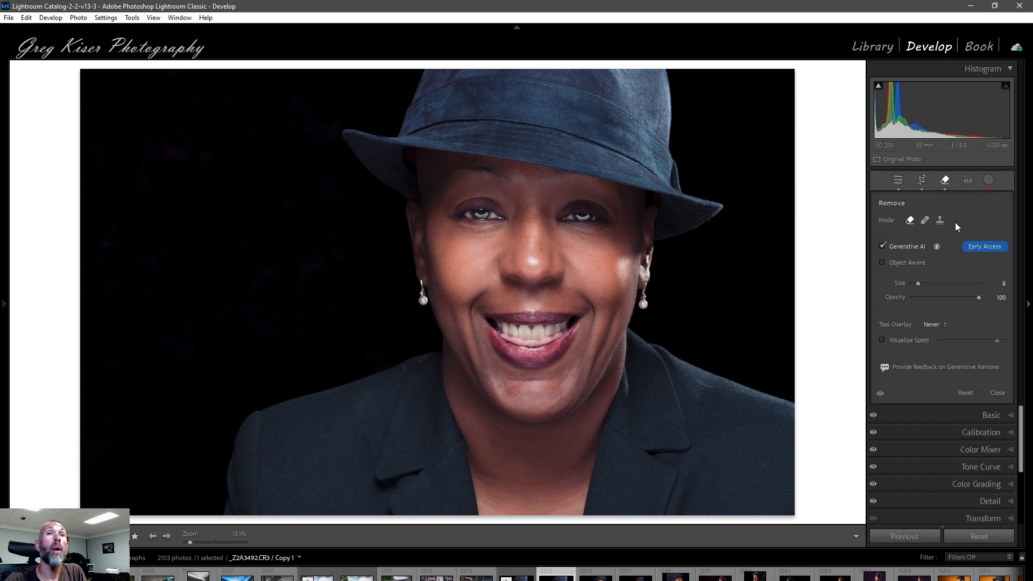
pyautogui.click(880, 396)
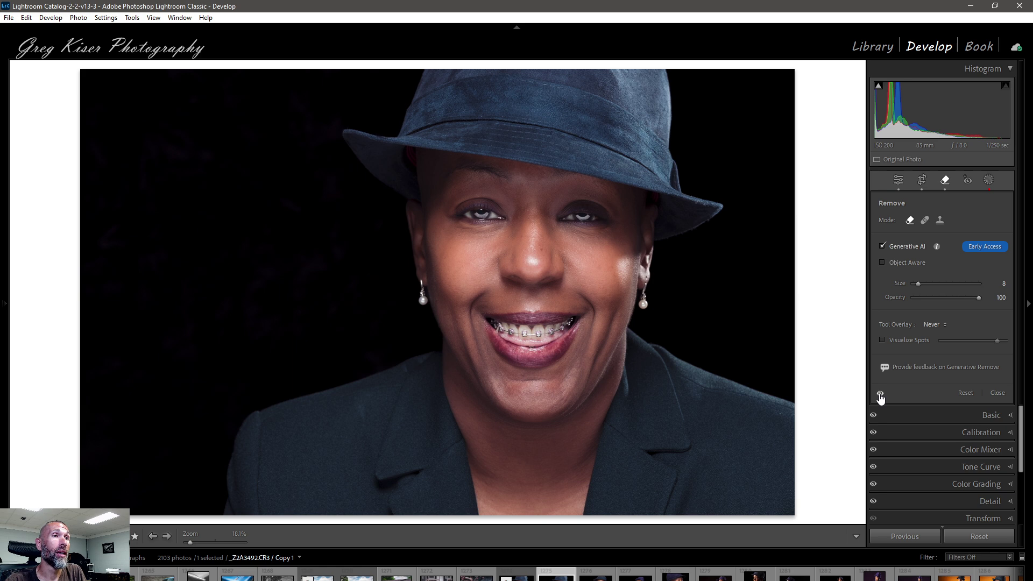
pyautogui.click(879, 396)
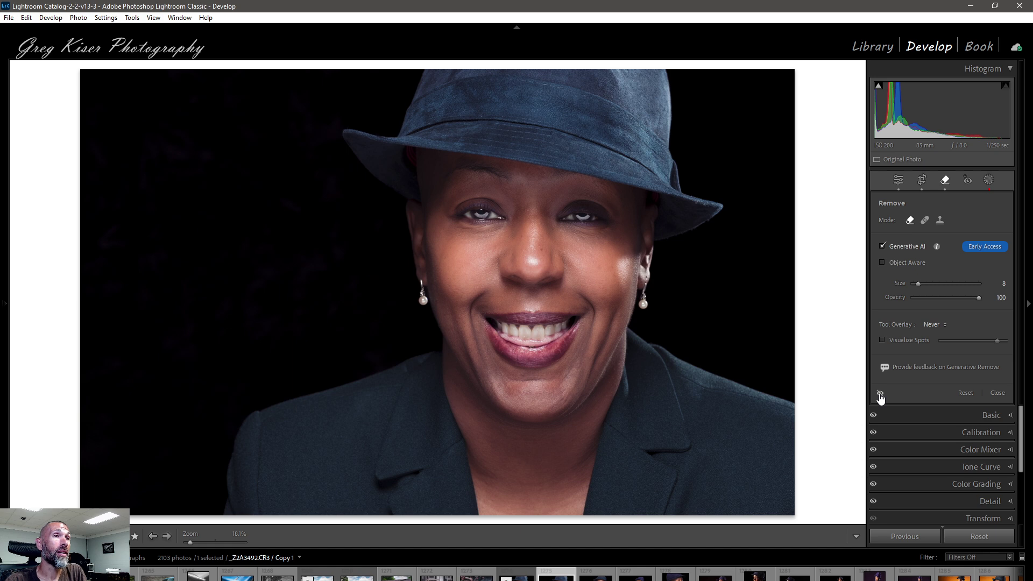
pyautogui.click(879, 396)
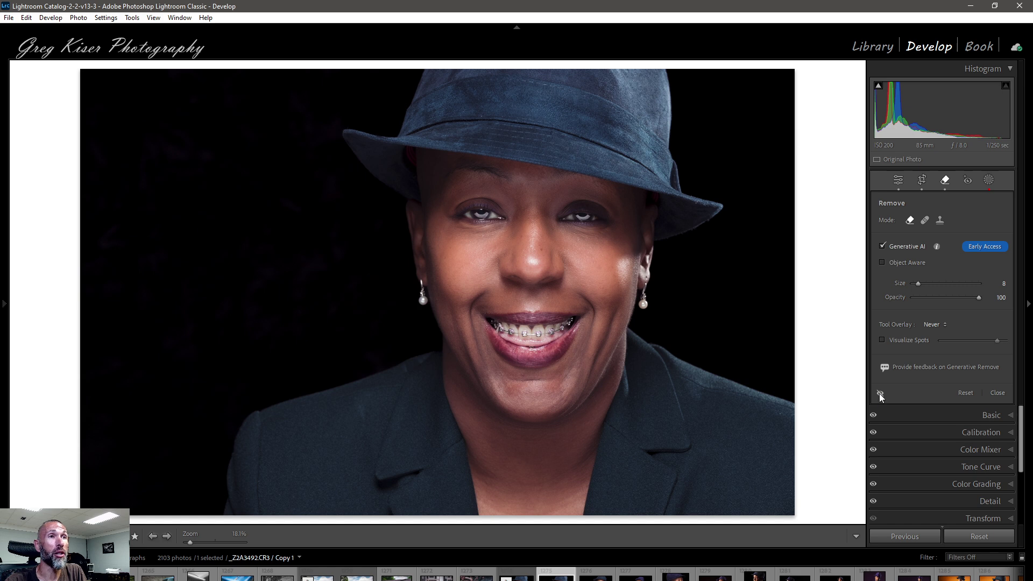
pyautogui.click(880, 396)
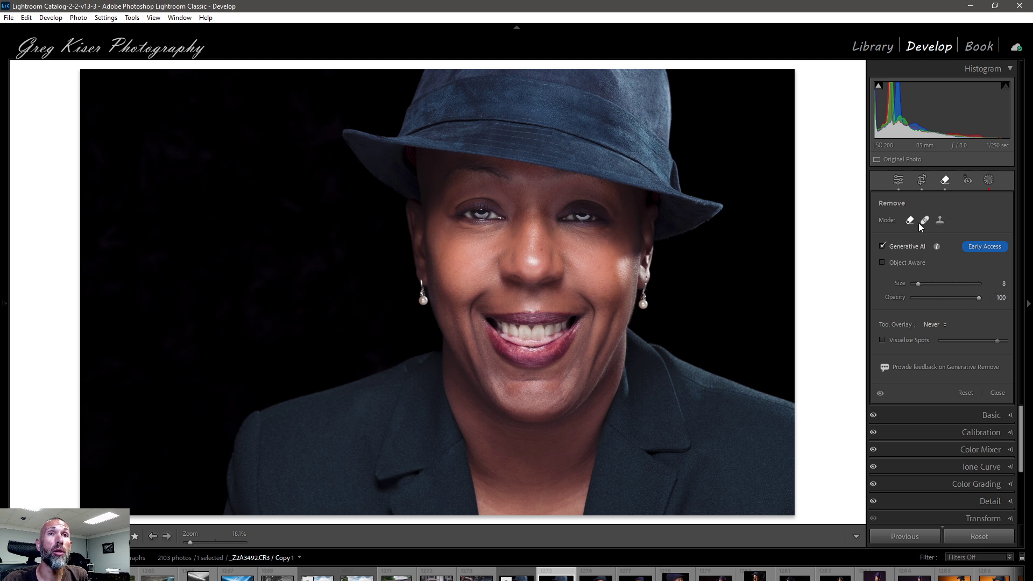
# Toggle Generative AI in Remove mode and enable Object Aware, leaving both options on.
pyautogui.click(882, 247)
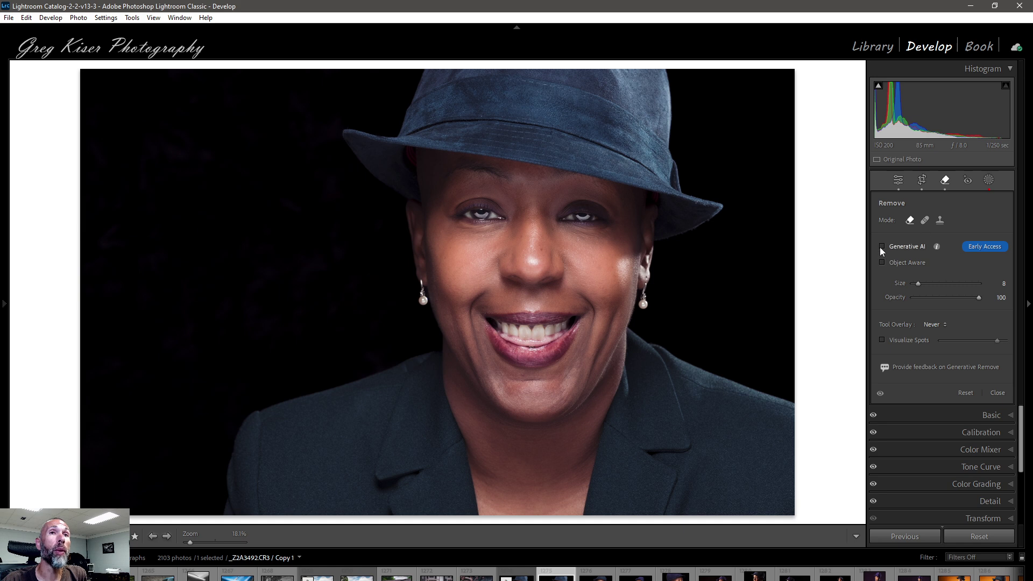
pyautogui.click(880, 246)
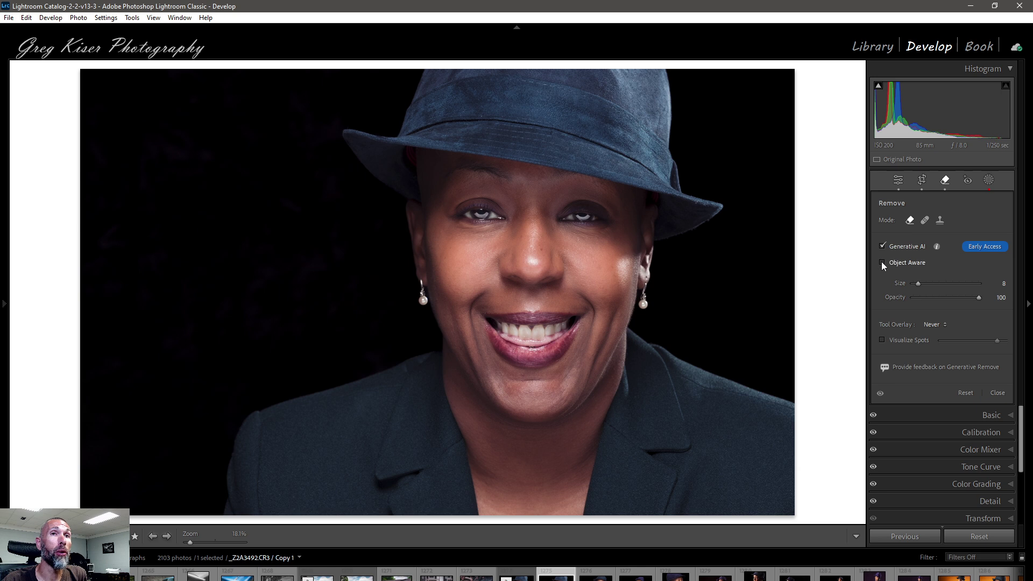
pyautogui.click(882, 245)
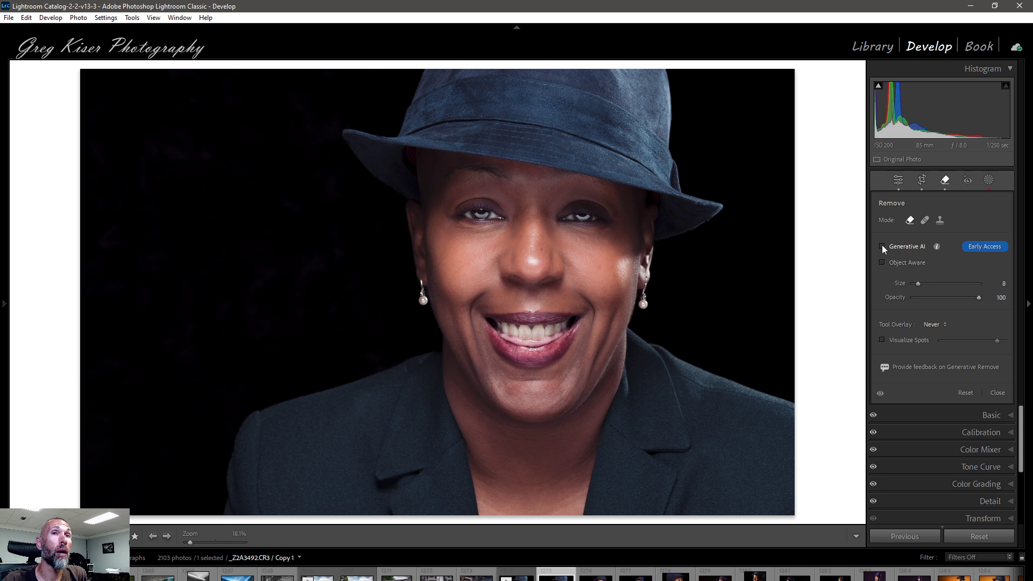
pyautogui.click(883, 263)
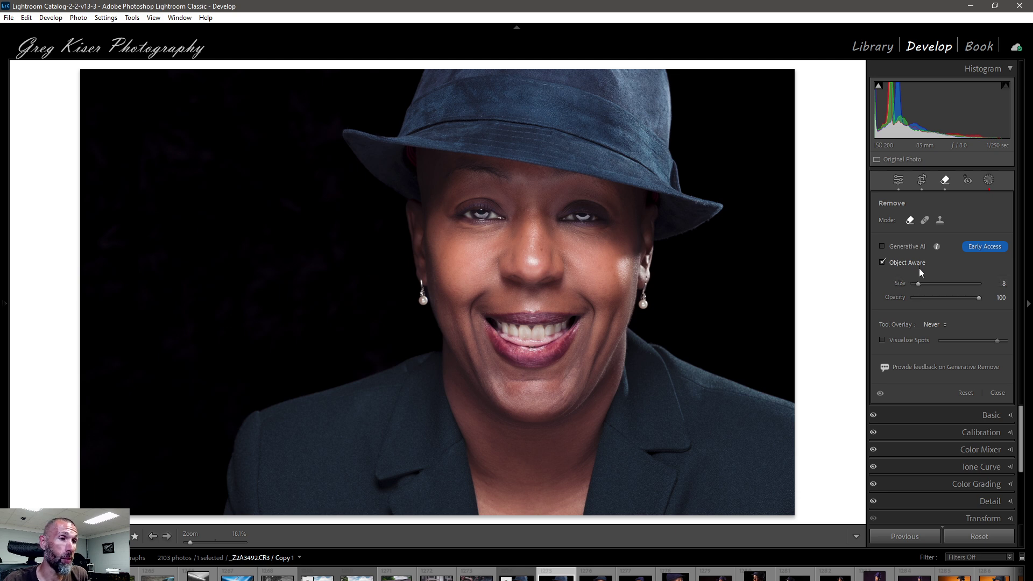
pyautogui.click(882, 246)
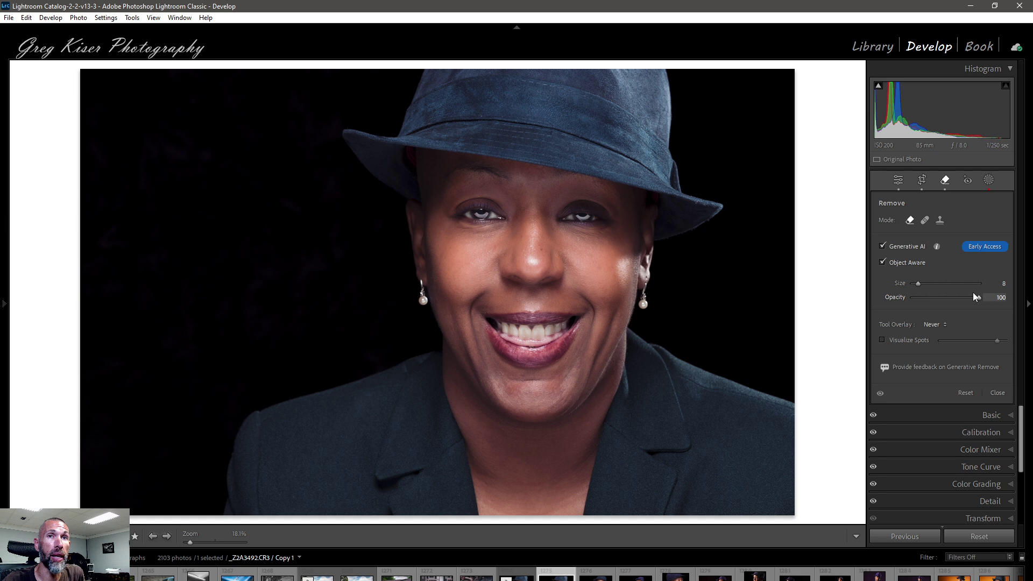
# Heal the small dark spot on the side of the nose with brush size 9, feather 74 and opacity 58.
pyautogui.click(924, 221)
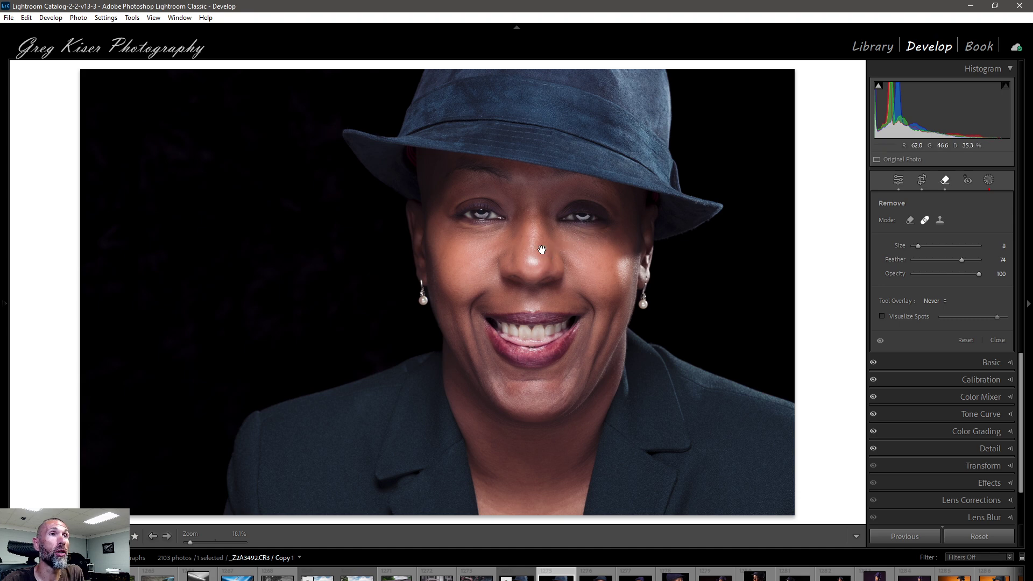
pyautogui.press('z')
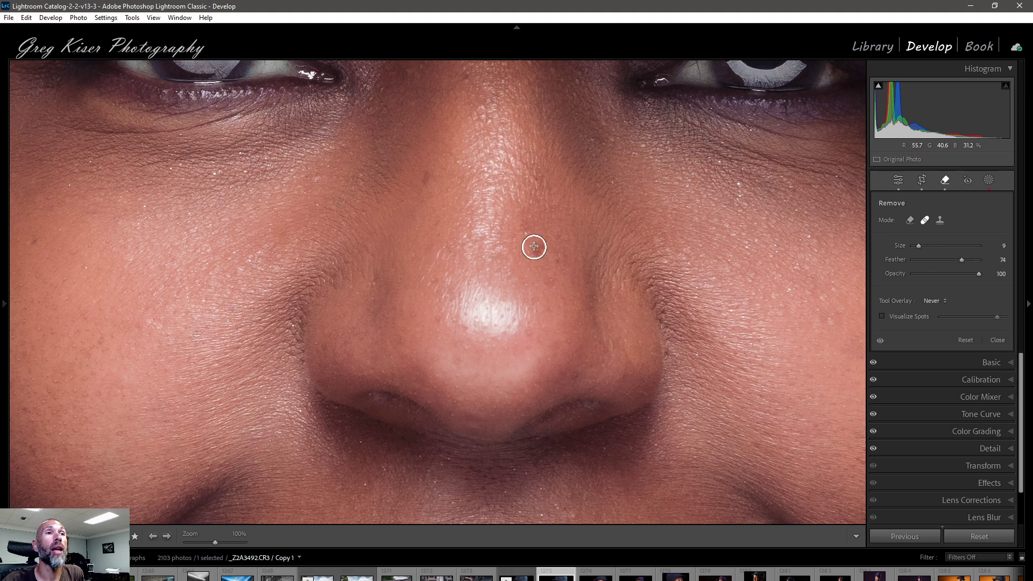
pyautogui.click(538, 250)
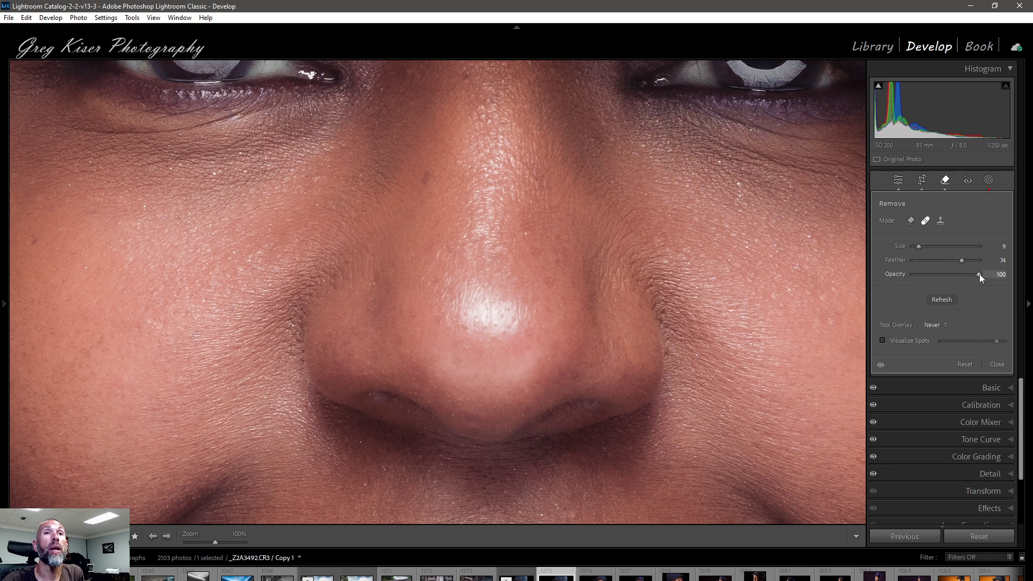
pyautogui.moveTo(960, 273); pyautogui.dragTo(951, 272)
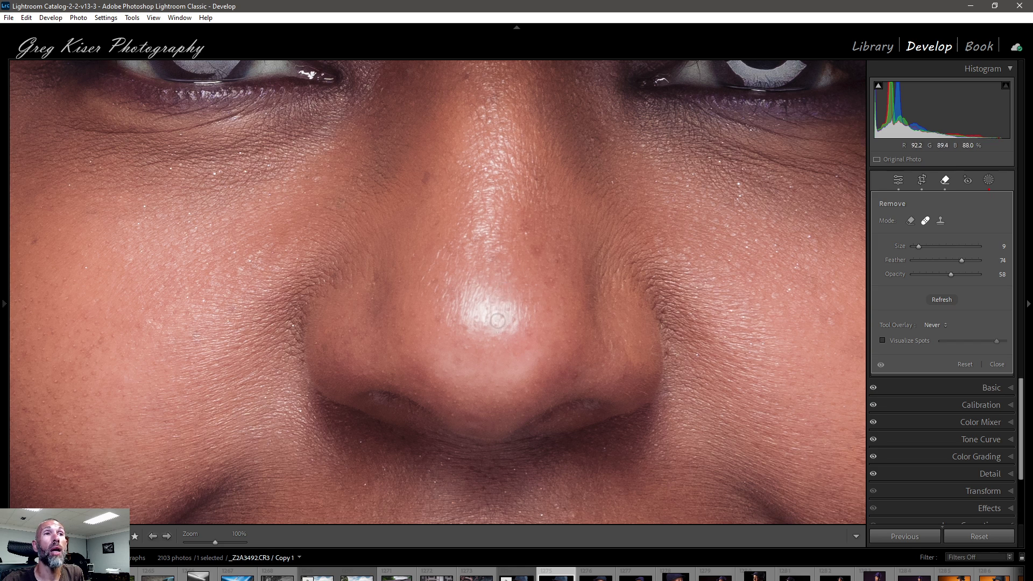
# Heal the bright highlight on the nose tip with brush size 16, reduce its opacity to 35, and compare before and after.
pyautogui.scroll(5, 505, 304)
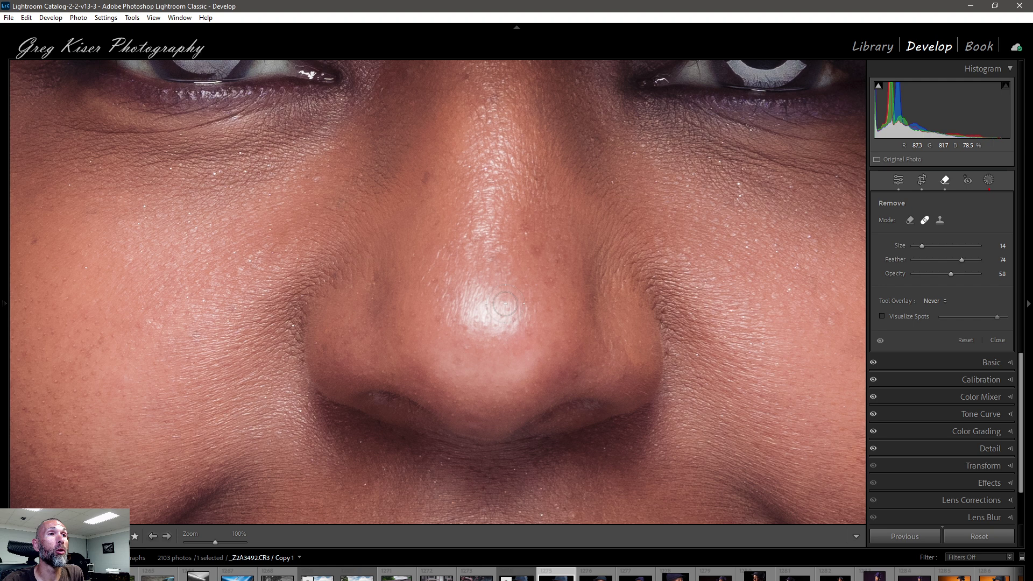
pyautogui.scroll(2, 505, 301)
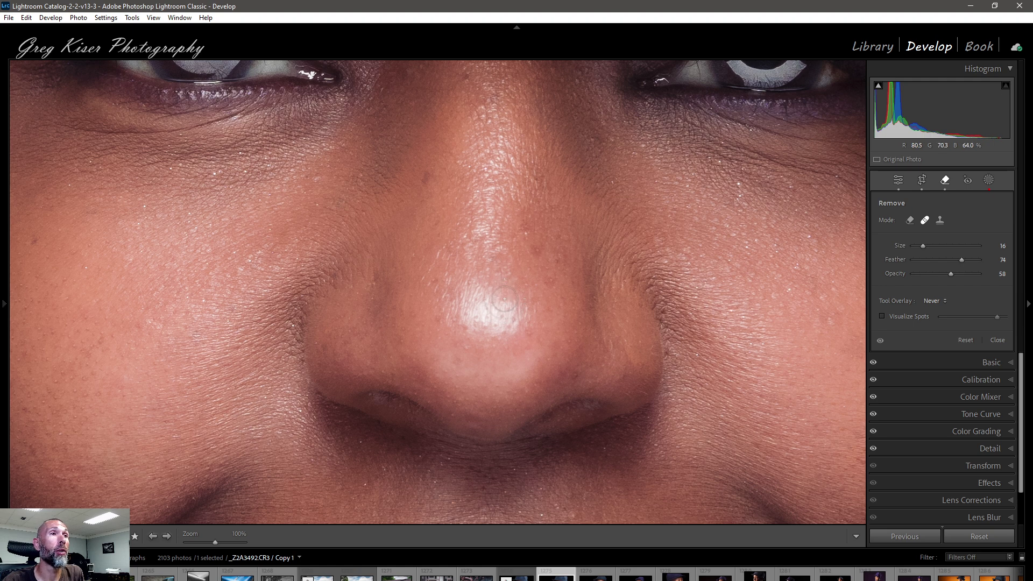
pyautogui.moveTo(504, 298)
pyautogui.mouseDown()
pyautogui.moveTo(463, 290)
pyautogui.moveTo(458, 323)
pyautogui.moveTo(512, 327)
pyautogui.moveTo(516, 304)
pyautogui.moveTo(500, 301)
pyautogui.moveTo(547, 310)
pyautogui.mouseUp()
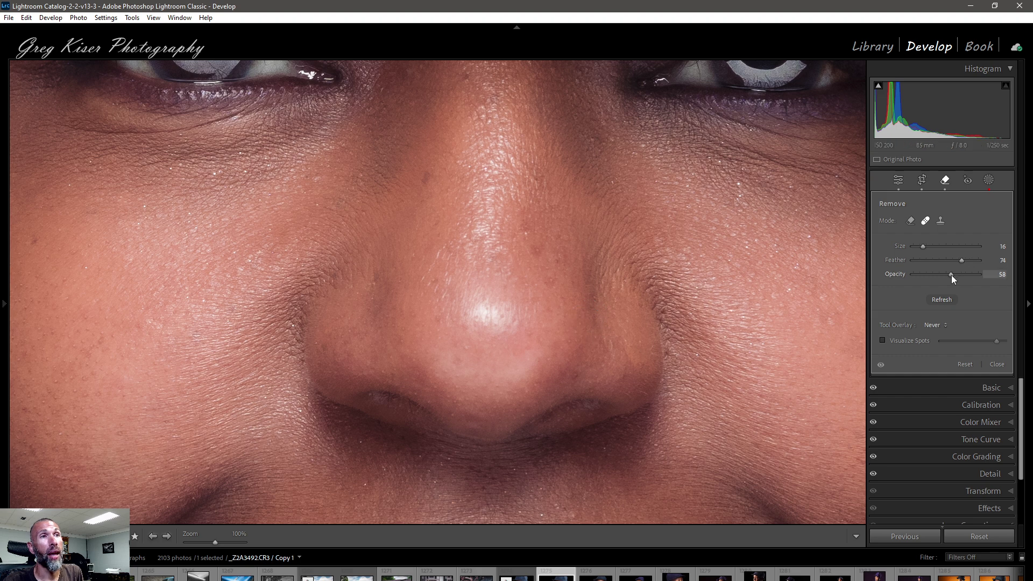
pyautogui.moveTo(951, 275); pyautogui.dragTo(942, 276)
pyautogui.moveTo(939, 276); pyautogui.dragTo(936, 275)
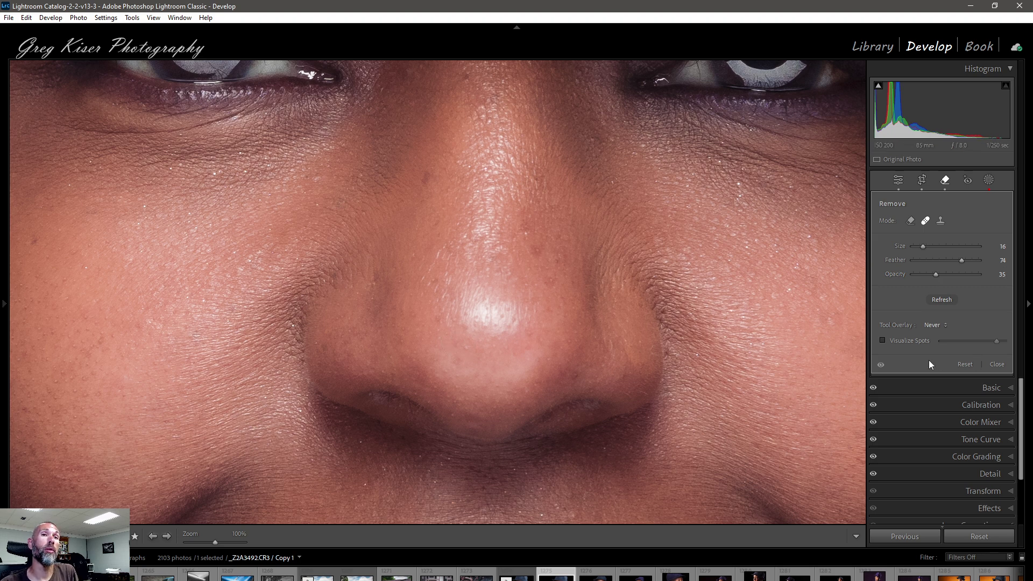
pyautogui.click(881, 365)
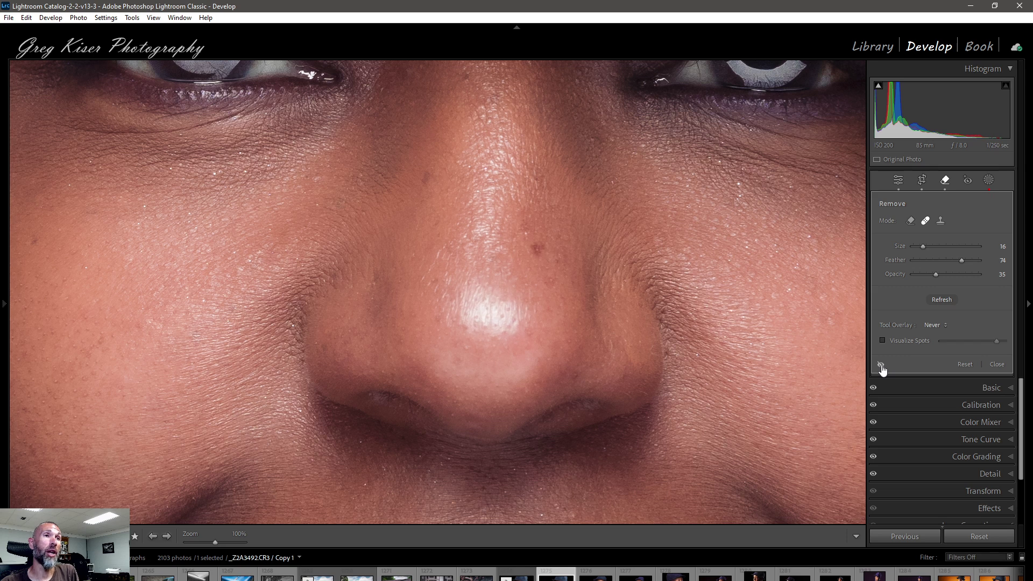
pyautogui.click(881, 366)
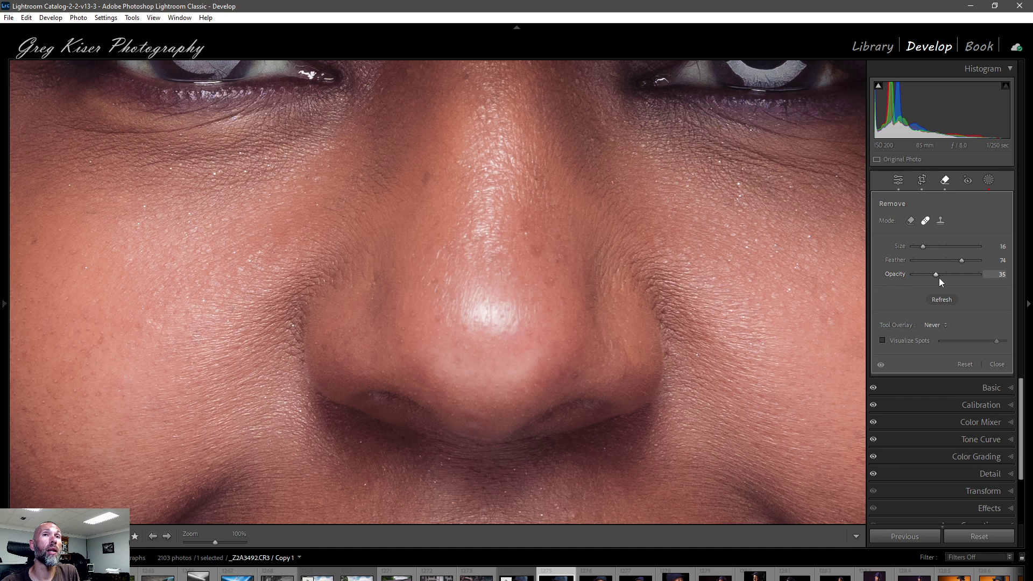
# Restart the Remove tool in Clone mode, set its opacity to 100, then close it and return to the full portrait.
pyautogui.click(996, 364)
pyautogui.click(945, 181)
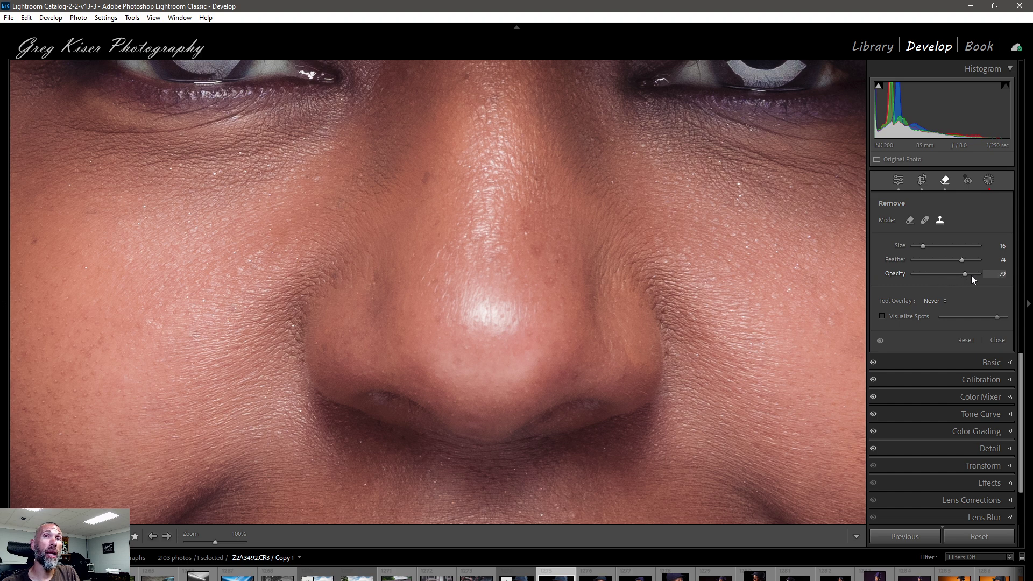
pyautogui.moveTo(971, 276); pyautogui.dragTo(982, 274)
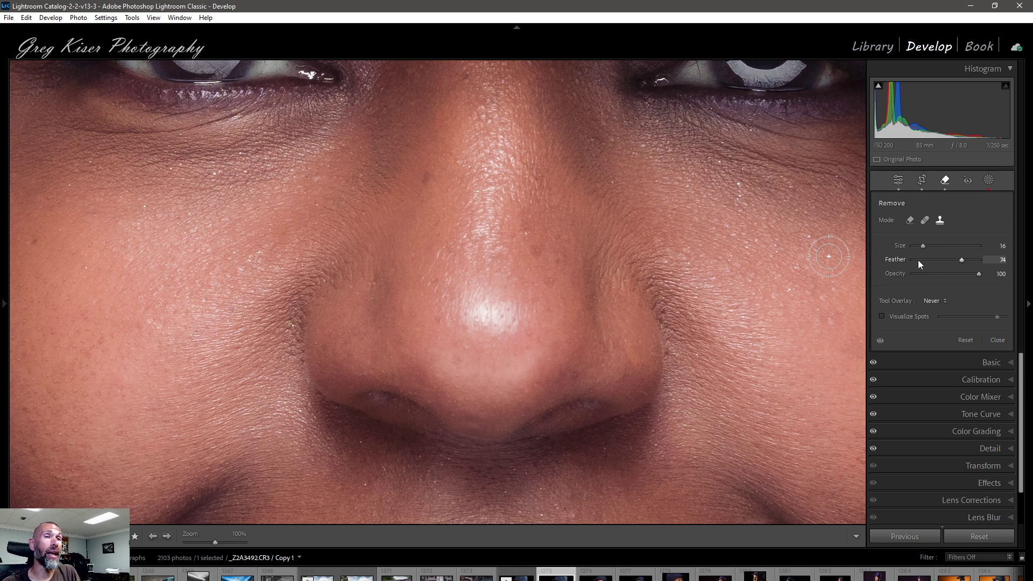
pyautogui.click(998, 340)
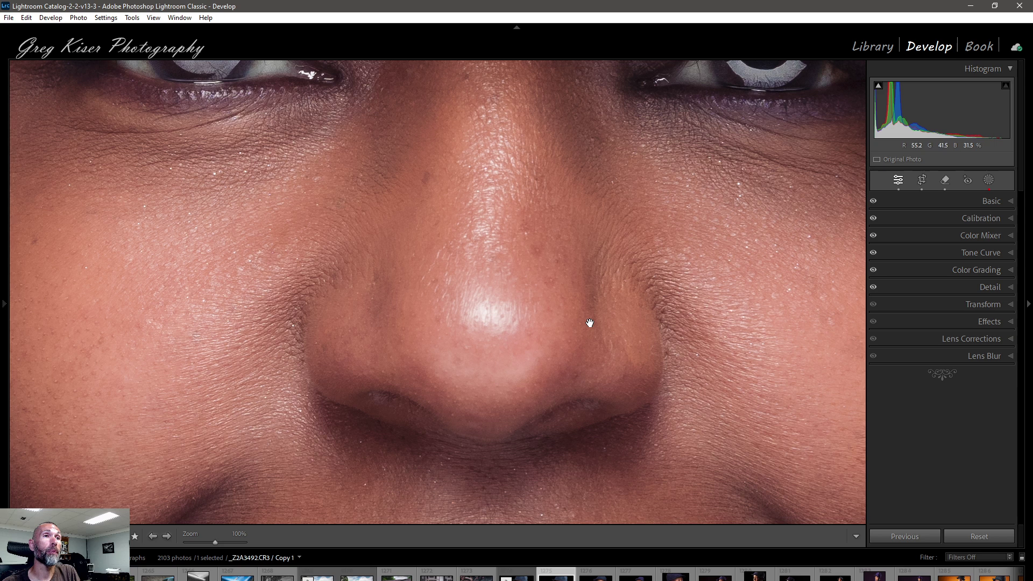
pyautogui.click(844, 358)
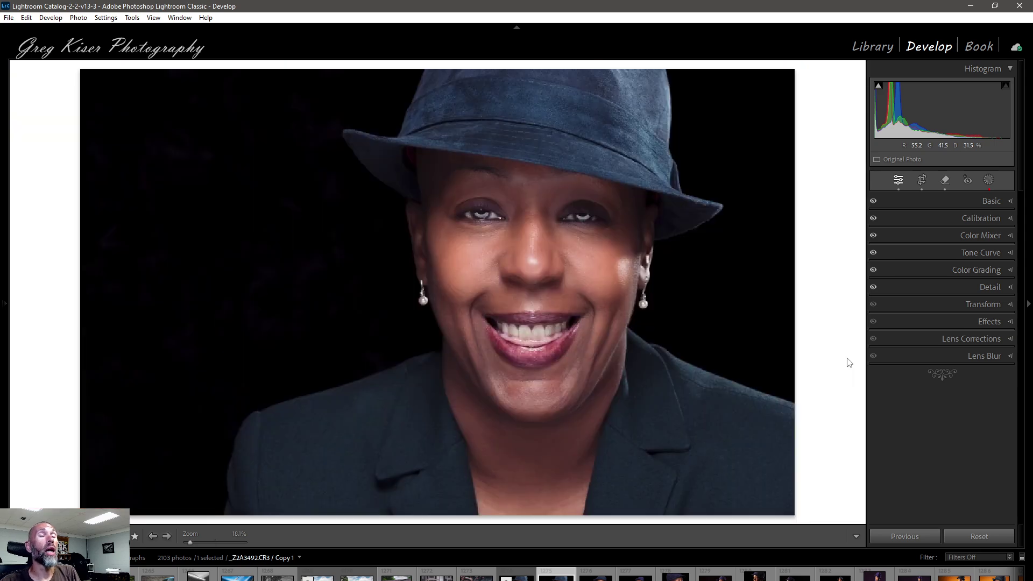